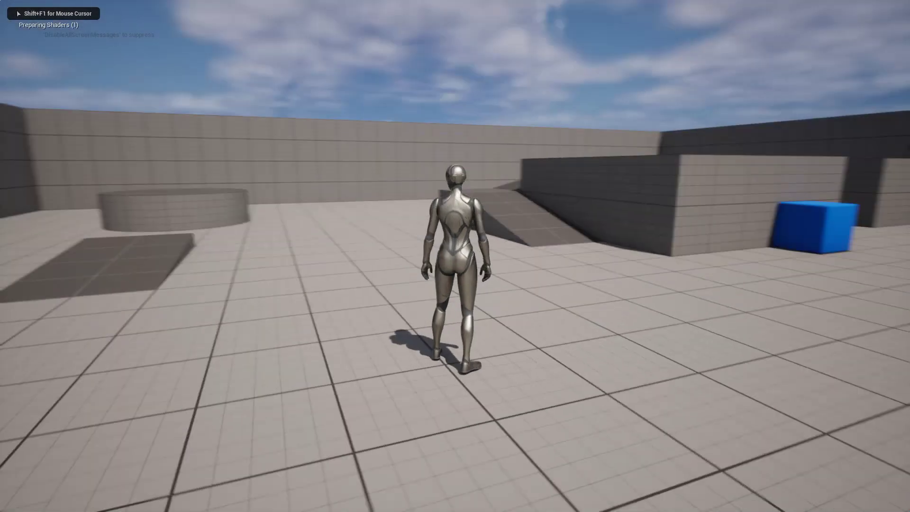
Step: Run into the blue cubes, destroy two labelled SM_ChamferCubes with the name button, then stop play
{"action": "key", "text": "w"}
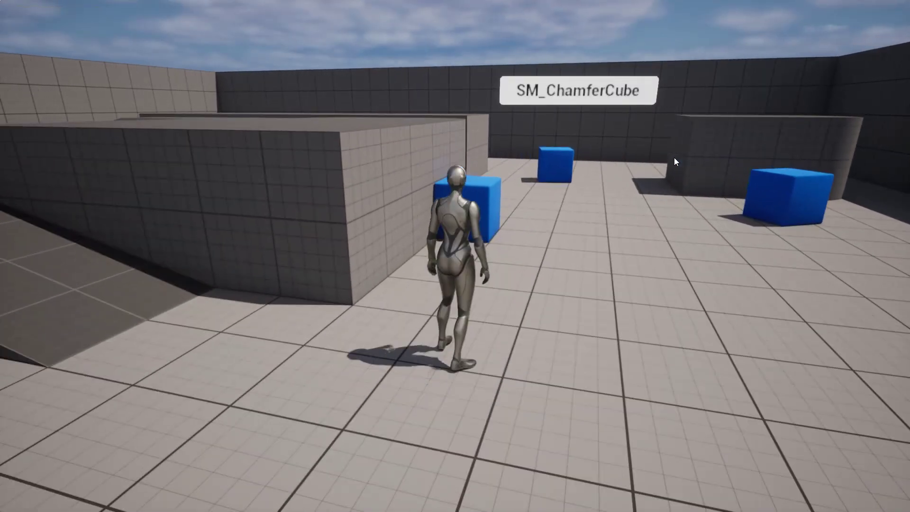
{"action": "key", "text": "w"}
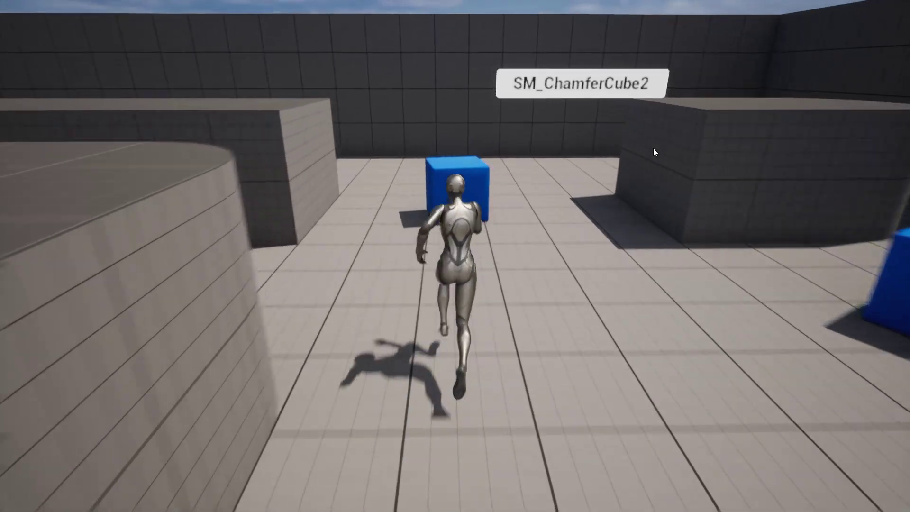
{"action": "left_click", "coordinate": [654, 151]}
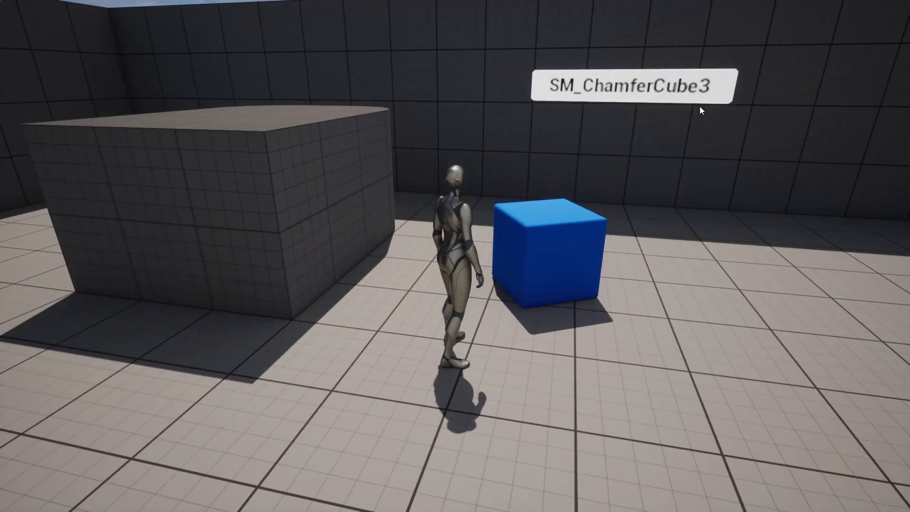
{"action": "left_click", "coordinate": [615, 86]}
{"action": "left_click", "coordinate": [611, 89]}
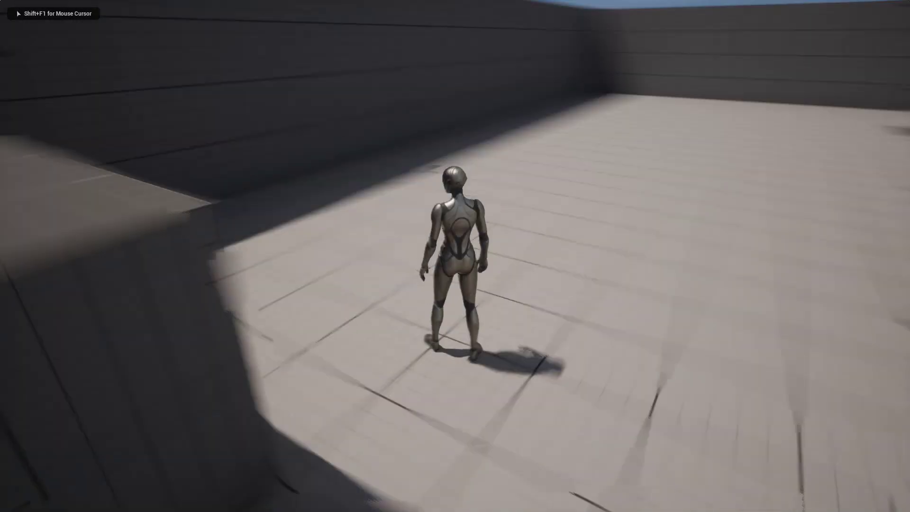
{"action": "key", "text": "Escape"}
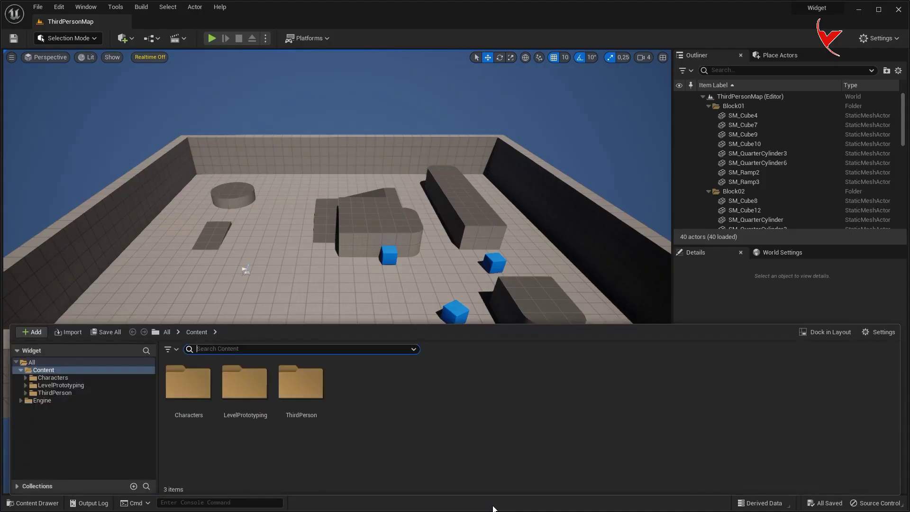
Step: Open BP_ThirdPersonCharacter from ThirdPerson > Blueprints in its 3D viewport
{"action": "double_click", "coordinate": [303, 386]}
{"action": "double_click", "coordinate": [195, 386]}
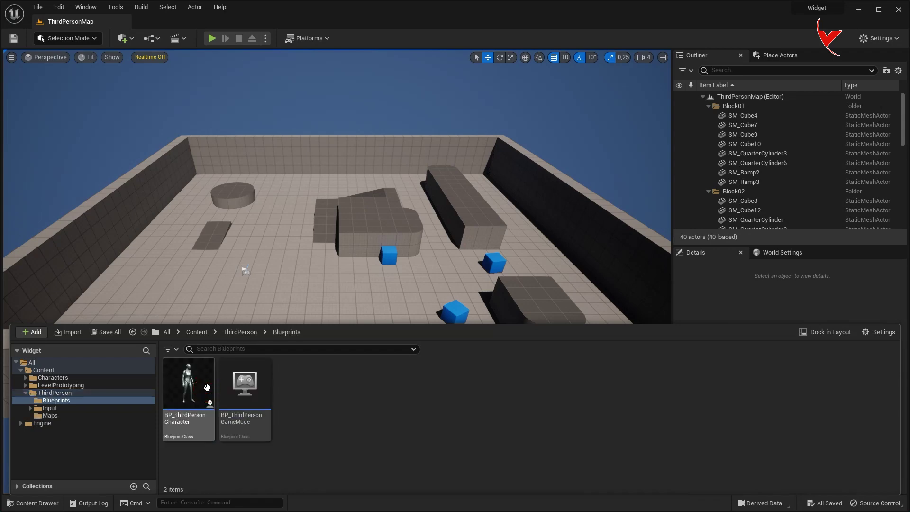
{"action": "double_click", "coordinate": [189, 384]}
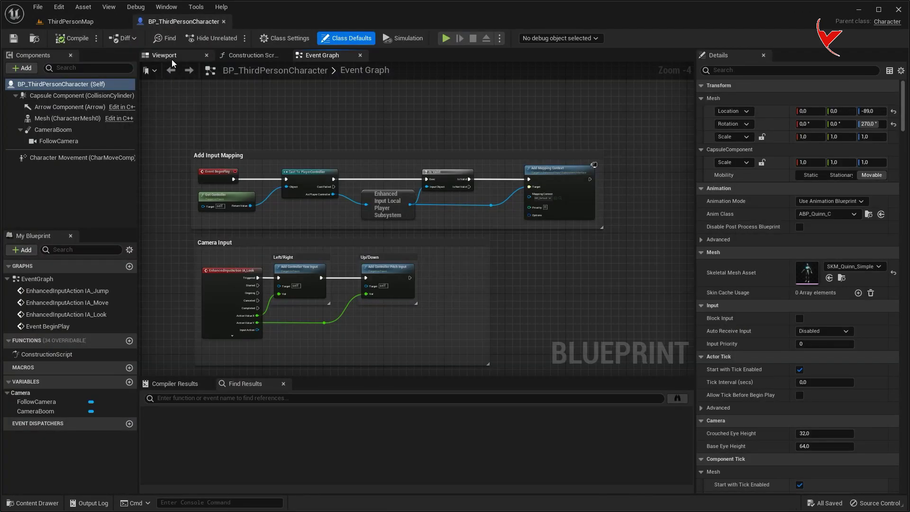
{"action": "left_click", "coordinate": [164, 55]}
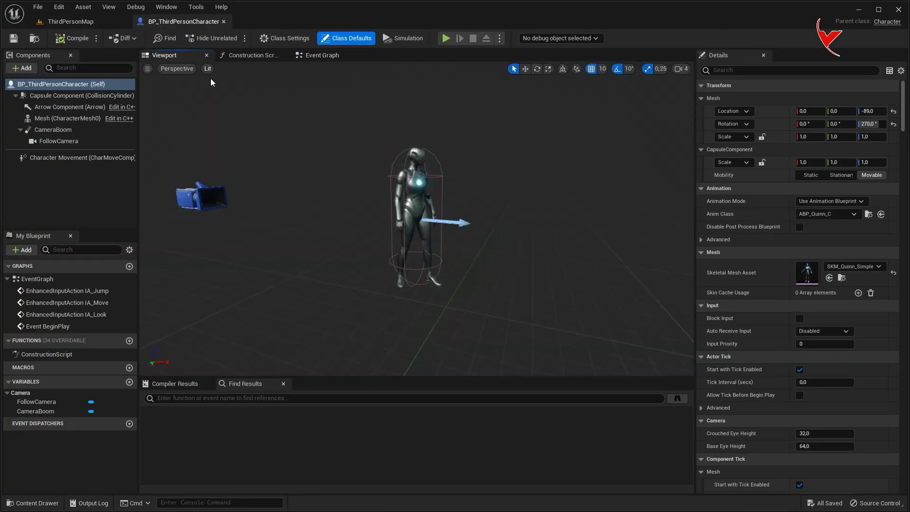
Step: Add a Box Collision under the Mesh, scaled to Y 10.75 and placed at 0, 340, 110
{"action": "left_click", "coordinate": [57, 121]}
{"action": "left_click", "coordinate": [25, 67]}
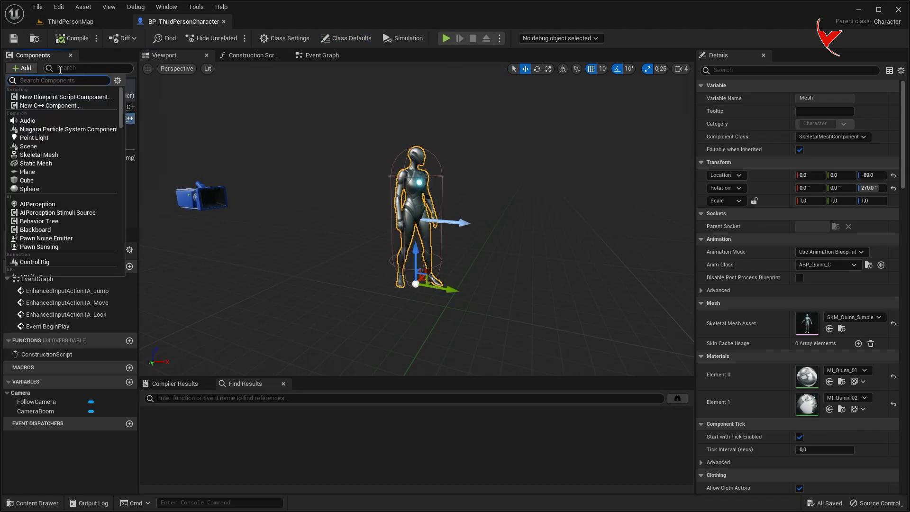
{"action": "type", "text": "box"}
{"action": "left_click", "coordinate": [57, 97]}
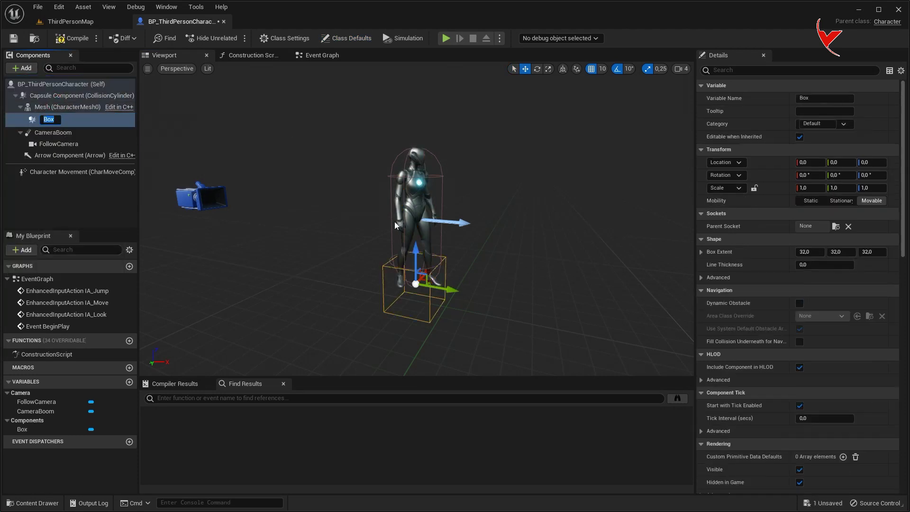
{"action": "left_click", "coordinate": [548, 69]}
{"action": "left_click_drag", "start_coordinate": [453, 289], "coordinate": [545, 313]}
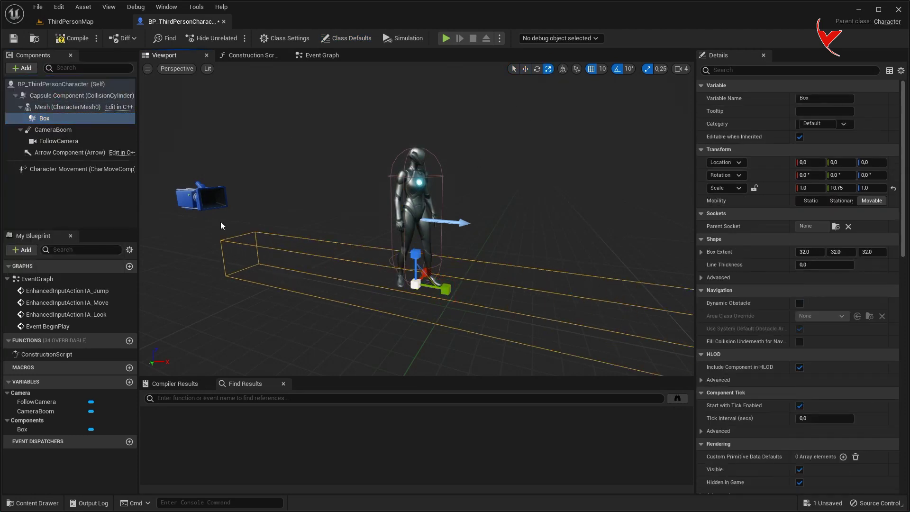
{"action": "scroll", "coordinate": [422, 231], "scroll_direction": "down", "scroll_amount": 5}
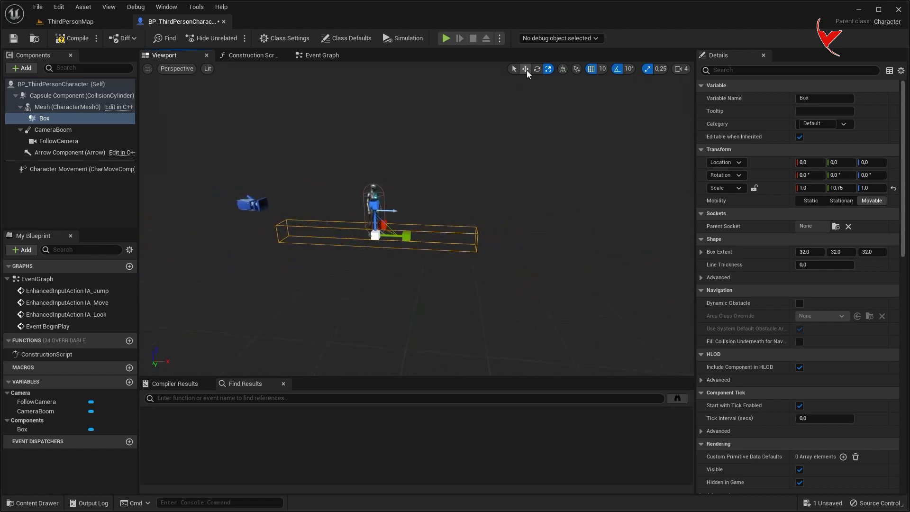
{"action": "left_click_drag", "start_coordinate": [379, 207], "coordinate": [380, 181]}
{"action": "left_click_drag", "start_coordinate": [407, 209], "coordinate": [511, 207]}
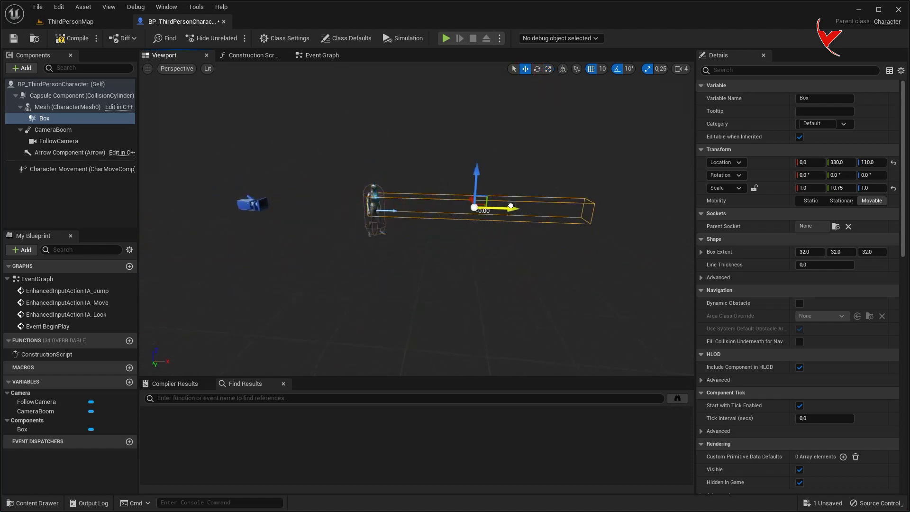
Step: Compile the Blueprint and add an On Component Begin Overlap event for the Box
{"action": "left_click", "coordinate": [72, 38]}
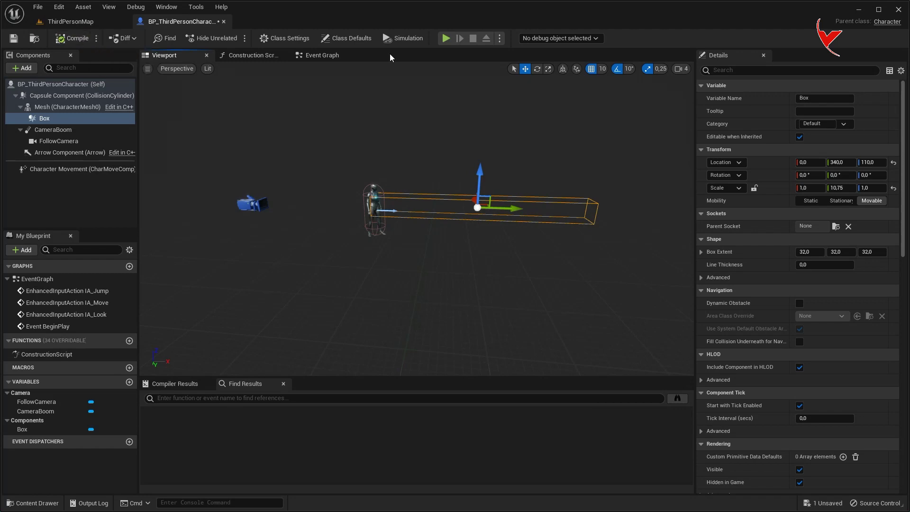
{"action": "scroll", "coordinate": [906, 175], "scroll_direction": "down", "scroll_amount": 10}
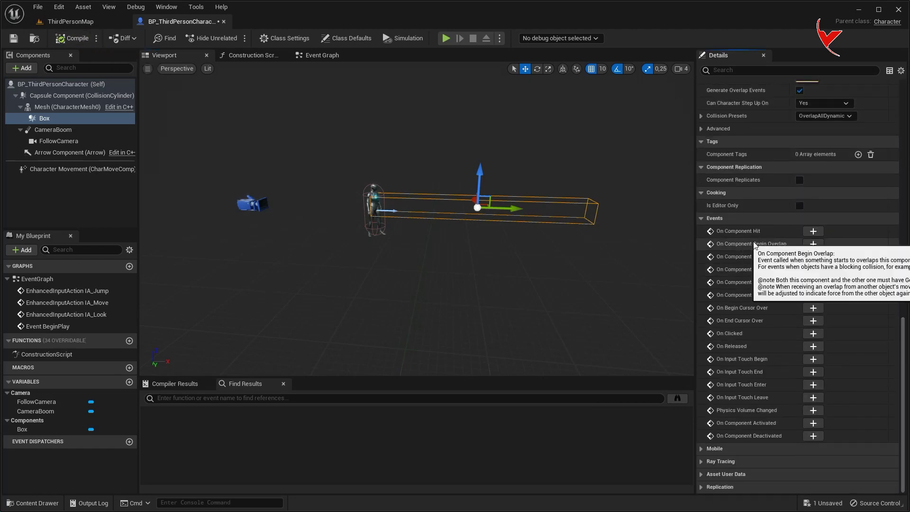
{"action": "left_click", "coordinate": [811, 244]}
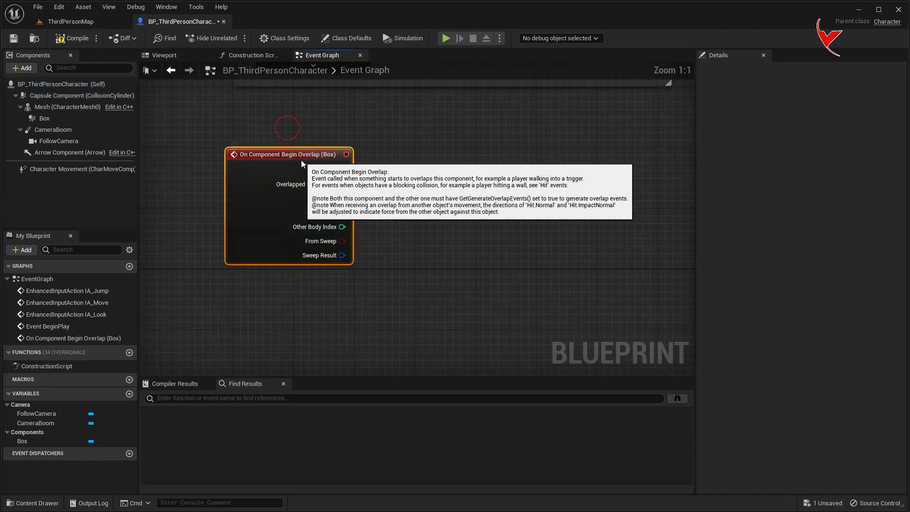
Step: Wire the Box overlap event to Print String showing Other Actor's display name, then return to ThirdPersonMap
{"action": "left_click_drag", "start_coordinate": [296, 215], "coordinate": [343, 214]}
{"action": "type", "text": "print st"}
{"action": "key", "text": "Return"}
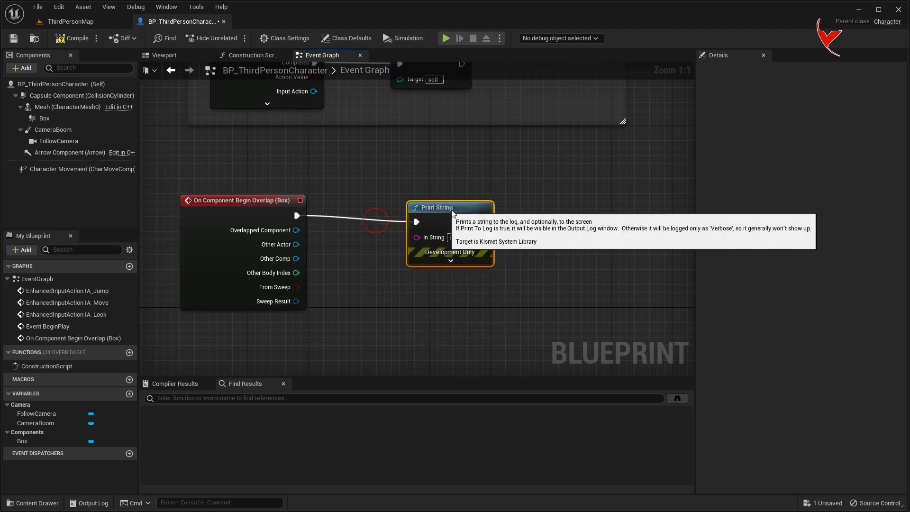
{"action": "left_click_drag", "start_coordinate": [423, 238], "coordinate": [445, 230]}
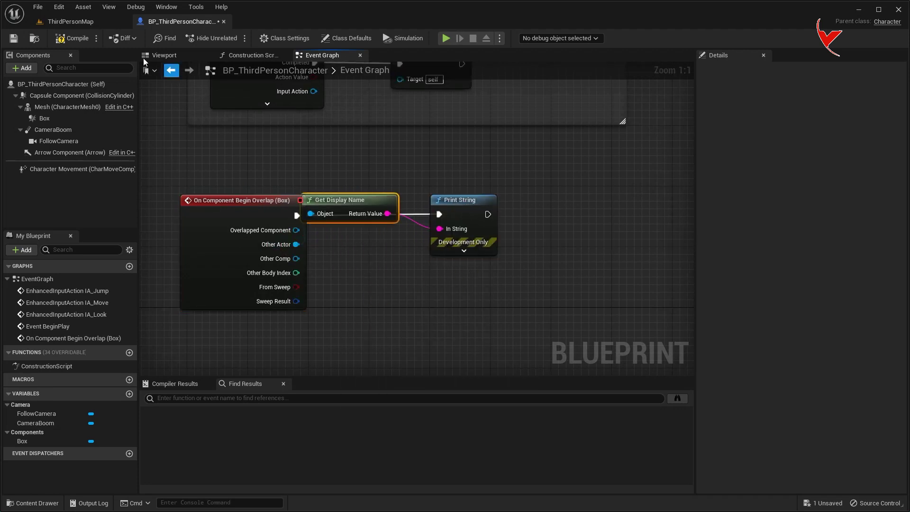
{"action": "left_click", "coordinate": [86, 22]}
{"action": "left_click", "coordinate": [385, 252]}
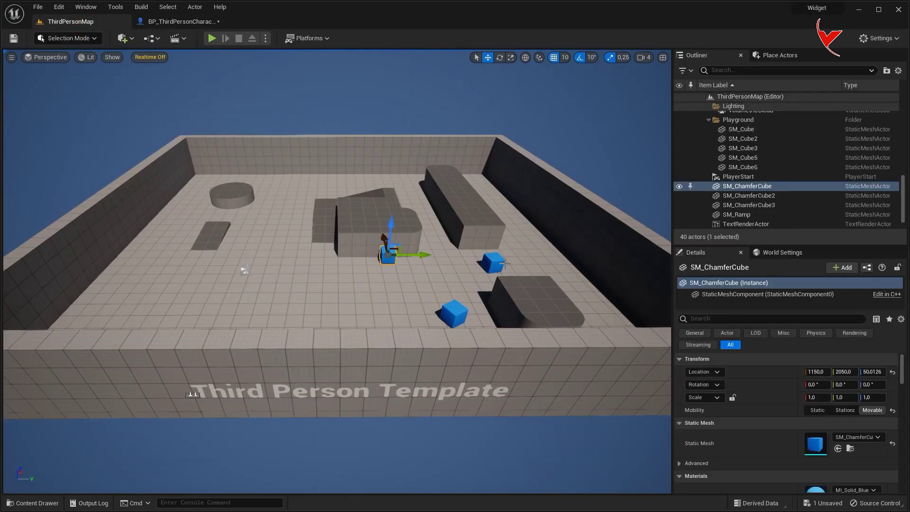
Step: Select all three SM_ChamferCubes and turn on Generate Overlap Events
{"action": "left_click", "coordinate": [500, 263], "text": "ctrl"}
{"action": "left_click", "coordinate": [455, 311], "text": "ctrl"}
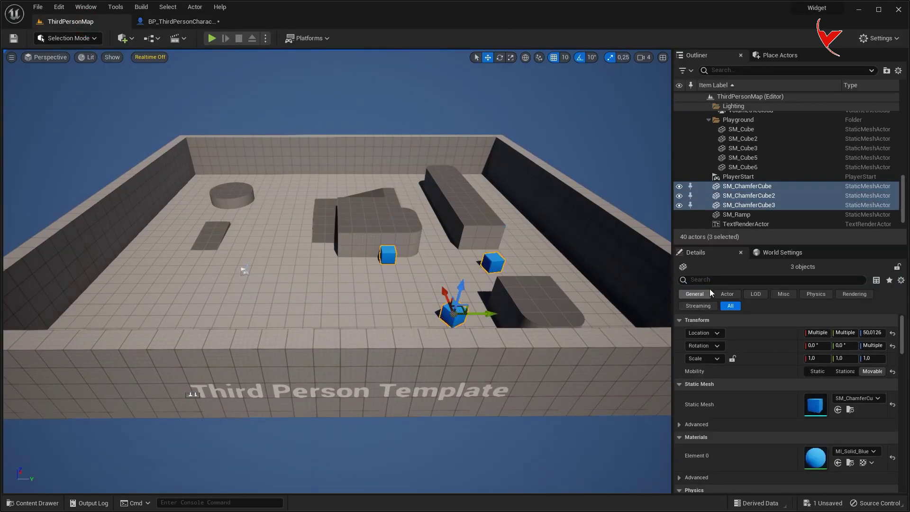
{"action": "type", "text": "gen"}
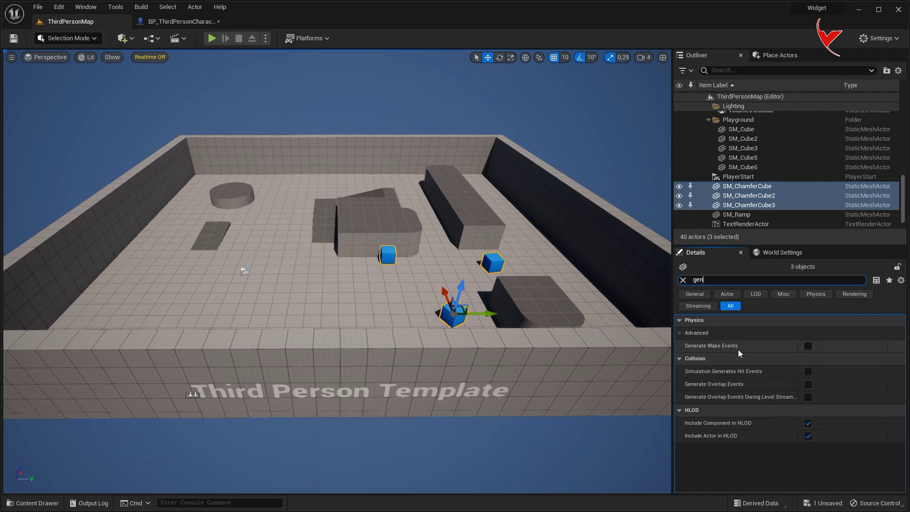
Step: Play-test running into the cubes to see their names print, then reopen BP_ThirdPersonCharacter
{"action": "left_click", "coordinate": [211, 42]}
{"action": "left_click", "coordinate": [226, 127]}
{"action": "key", "text": "w"}
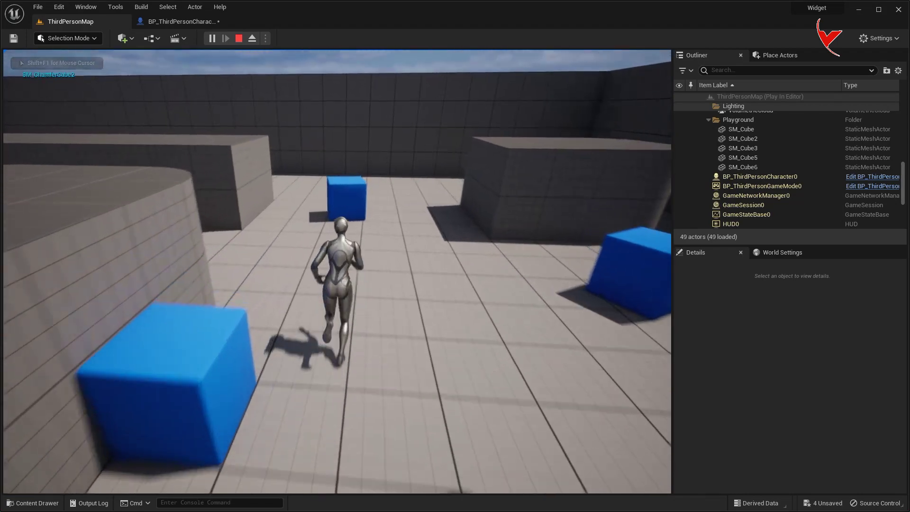
{"action": "key", "text": "a"}
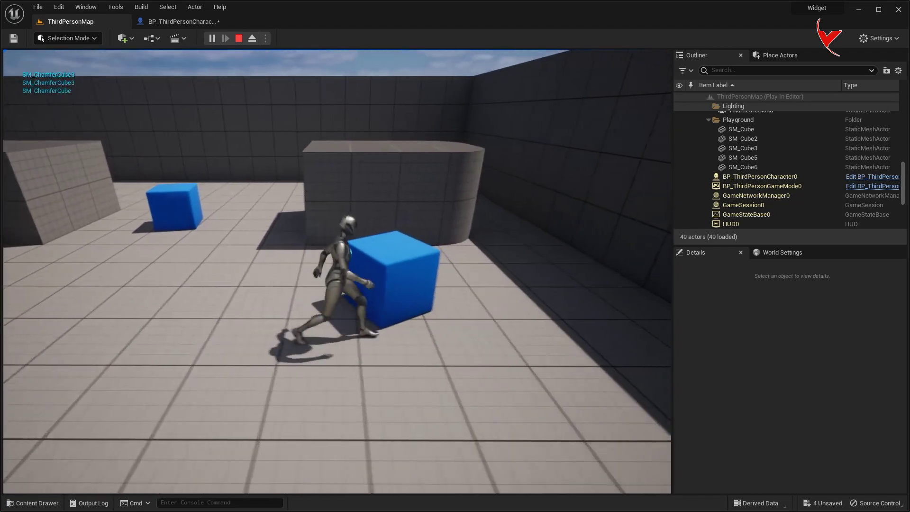
{"action": "key", "text": "shift+F1"}
{"action": "key", "text": "Escape"}
{"action": "left_click", "coordinate": [171, 22]}
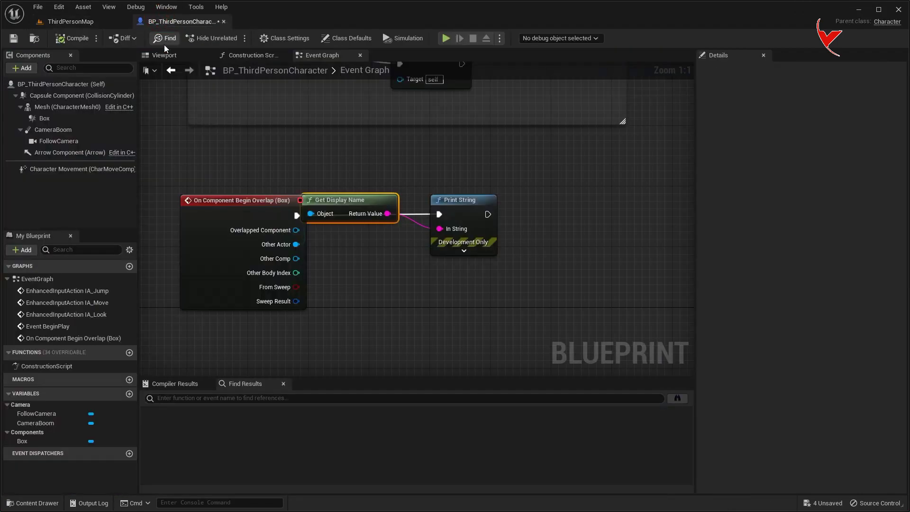
Step: Set the Box component's Line Thickness to 2.0, then return to ThirdPersonMap
{"action": "left_click", "coordinate": [93, 119]}
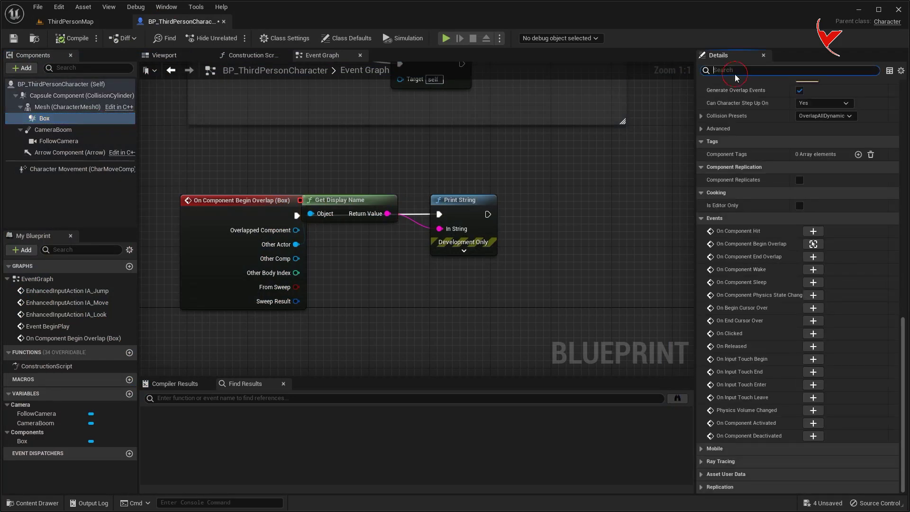
{"action": "type", "text": "hid"}
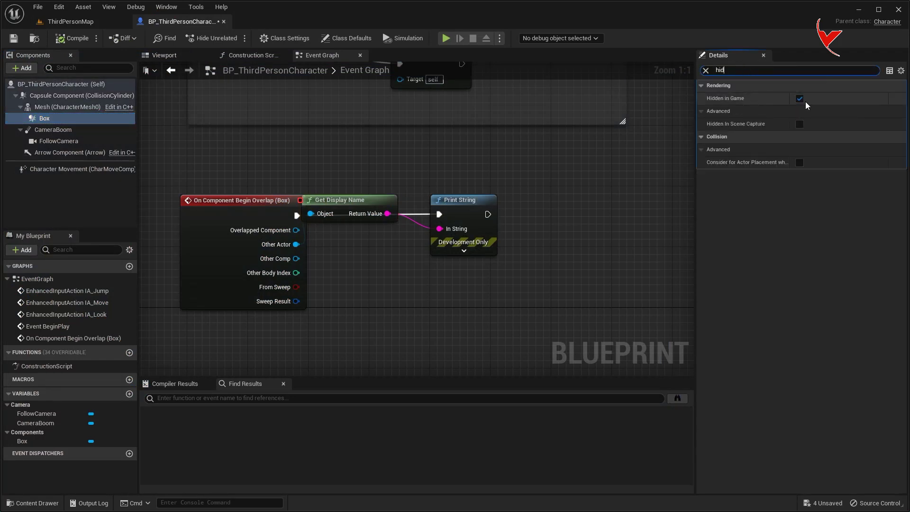
{"action": "type", "text": "thi"}
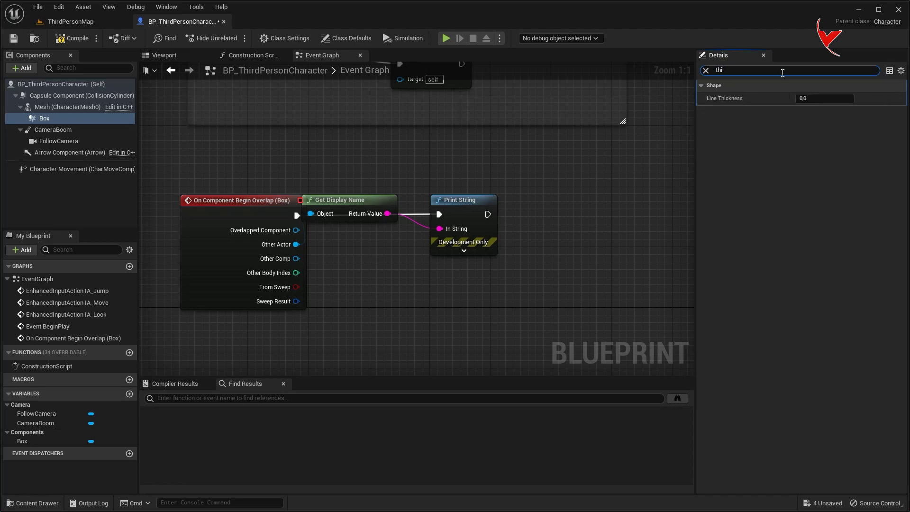
{"action": "left_click", "coordinate": [822, 100]}
{"action": "type", "text": "2"}
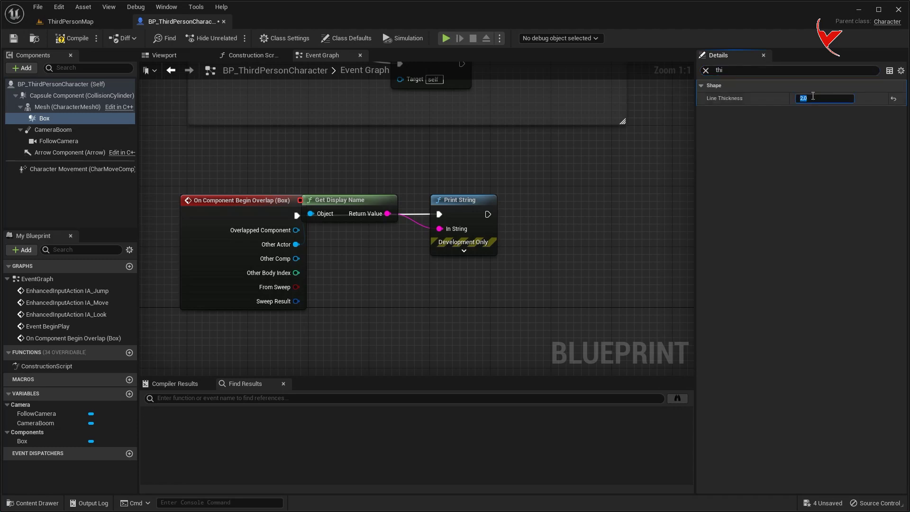
{"action": "left_click", "coordinate": [57, 22]}
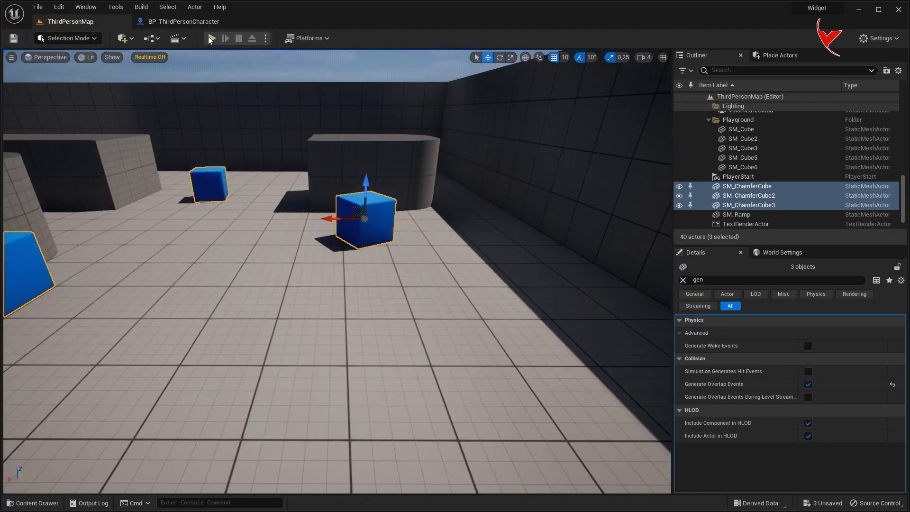
Step: Play-test running through the cubes to see SM_ChamferCube names print, then reopen the character's Event Graph
{"action": "left_click", "coordinate": [209, 38]}
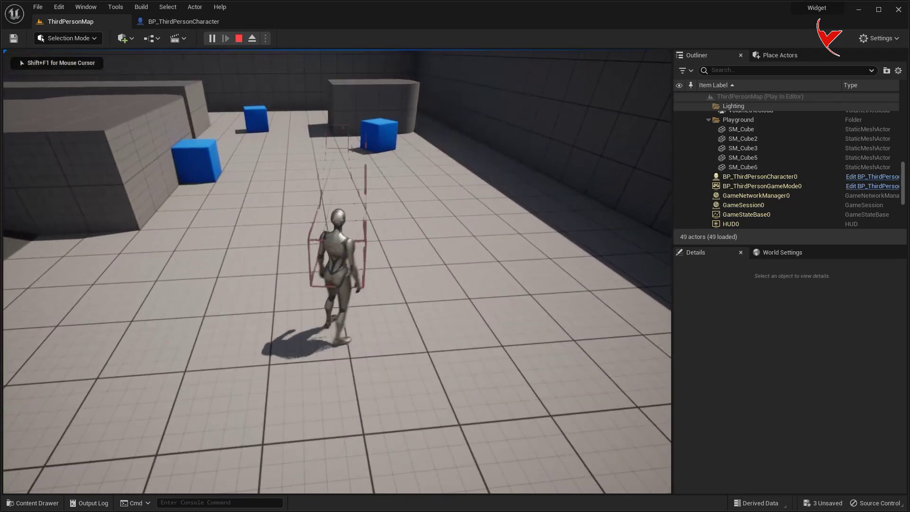
{"action": "key", "text": "w"}
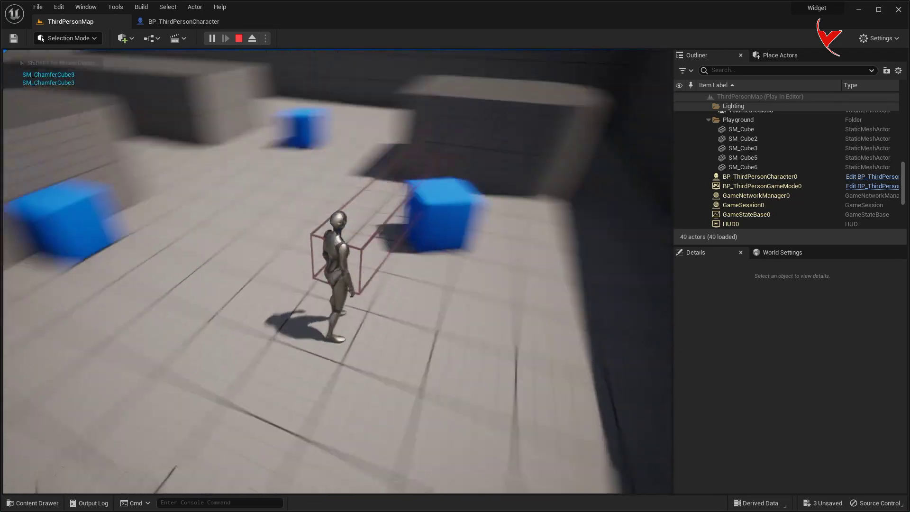
{"action": "key", "text": "w"}
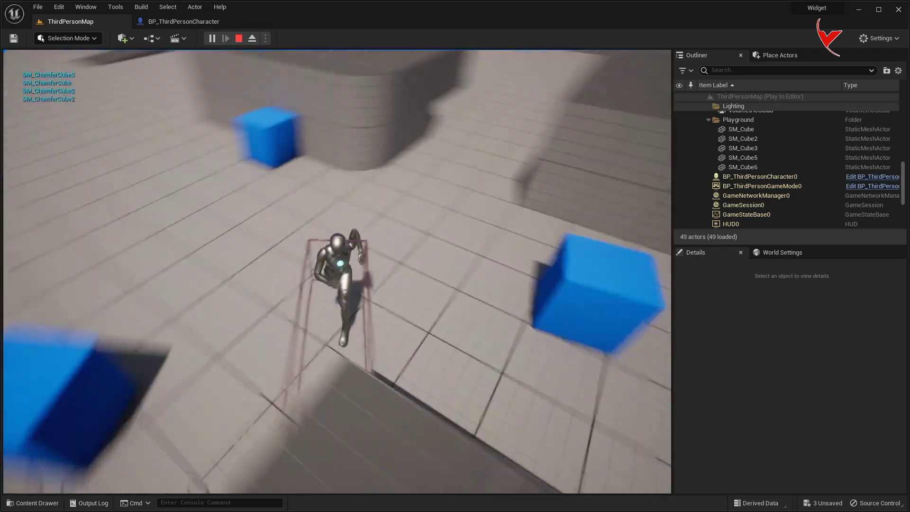
{"action": "key", "text": "w"}
{"action": "key", "text": "Escape"}
{"action": "left_click", "coordinate": [173, 23]}
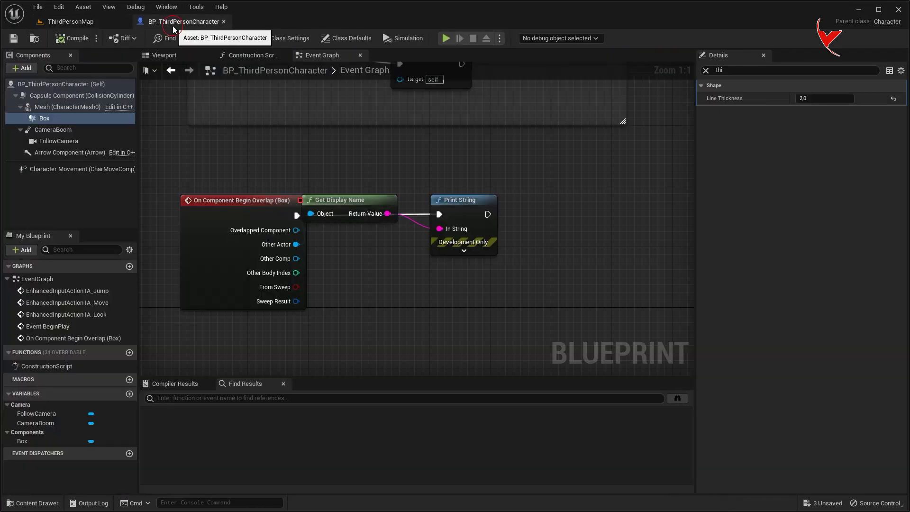
Step: Add a Widget component under the character's Mesh and save the Blueprint
{"action": "left_click", "coordinate": [62, 107]}
{"action": "left_click", "coordinate": [22, 67]}
{"action": "type", "text": "wid"}
{"action": "left_click", "coordinate": [44, 97]}
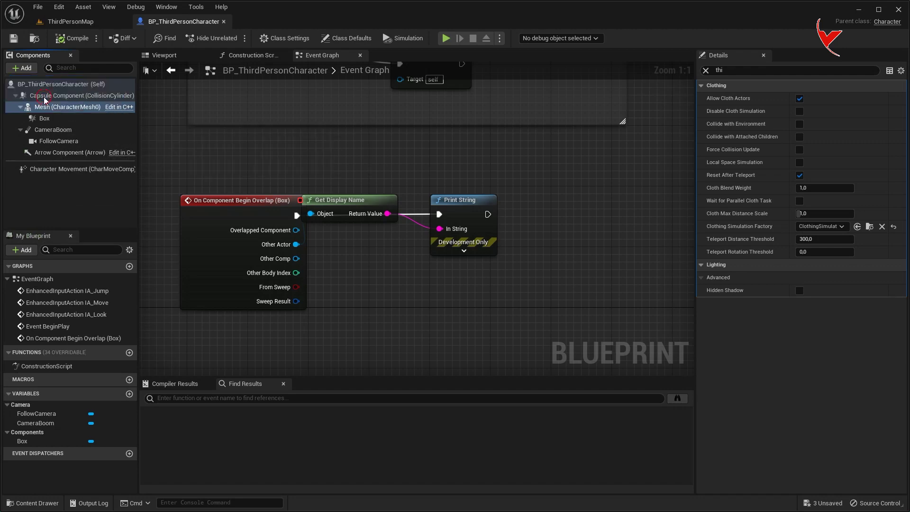
{"action": "key", "text": "ctrl+s"}
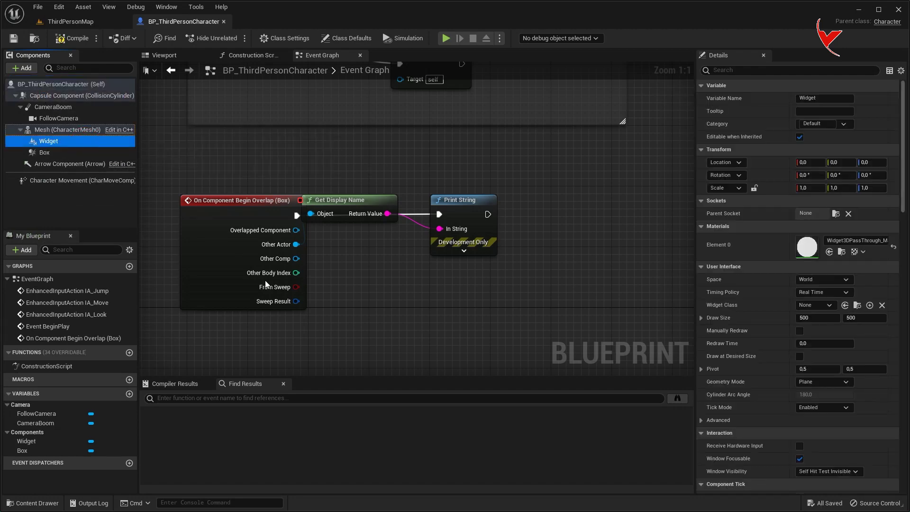
Step: Create a User Widget blueprint named 3DWidget in Content and open it
{"action": "key", "text": "ctrl+space"}
{"action": "left_click", "coordinate": [196, 335]}
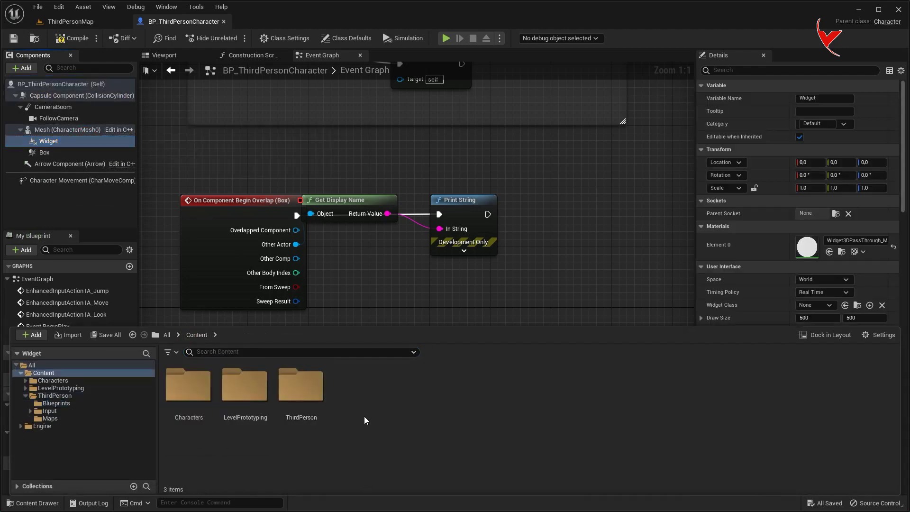
{"action": "right_click", "coordinate": [400, 419]}
{"action": "mouse_move", "coordinate": [455, 411]}
{"action": "left_click", "coordinate": [556, 498]}
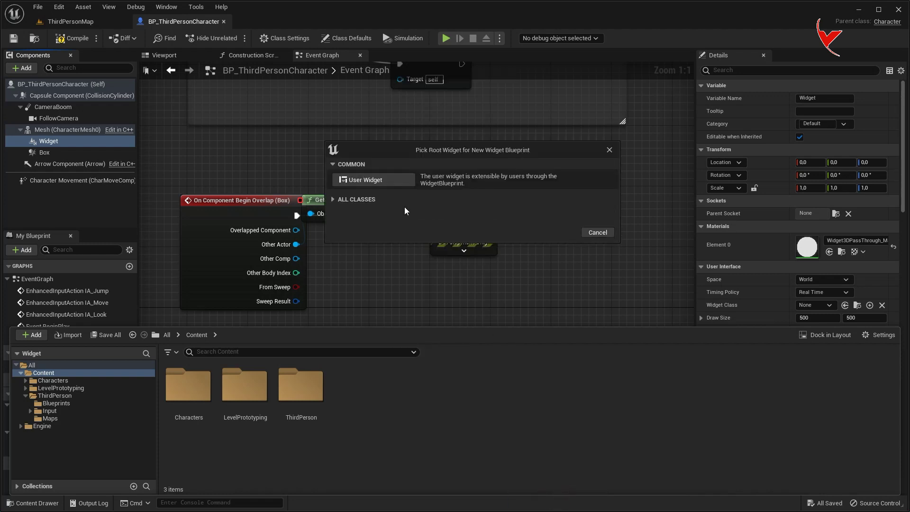
{"action": "left_click", "coordinate": [377, 180]}
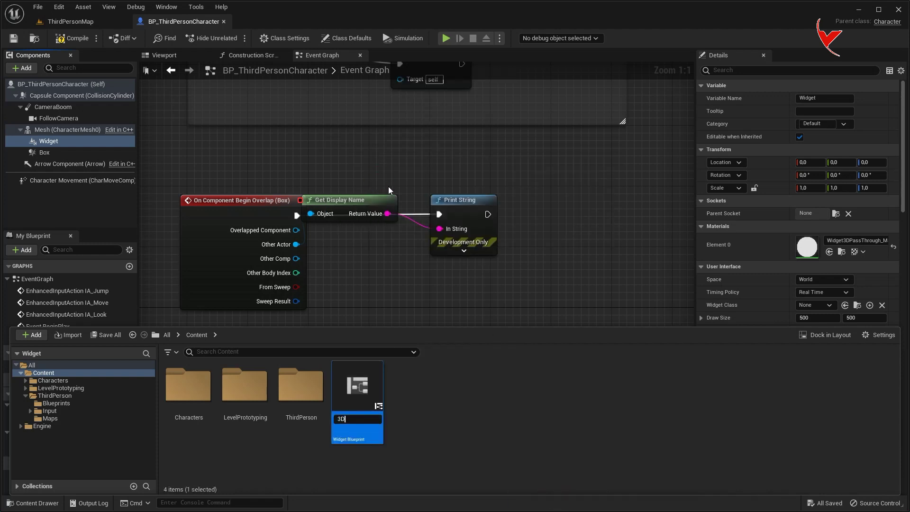
{"action": "type", "text": "3DWidget"}
{"action": "left_click", "coordinate": [365, 386]}
{"action": "double_click", "coordinate": [364, 387]}
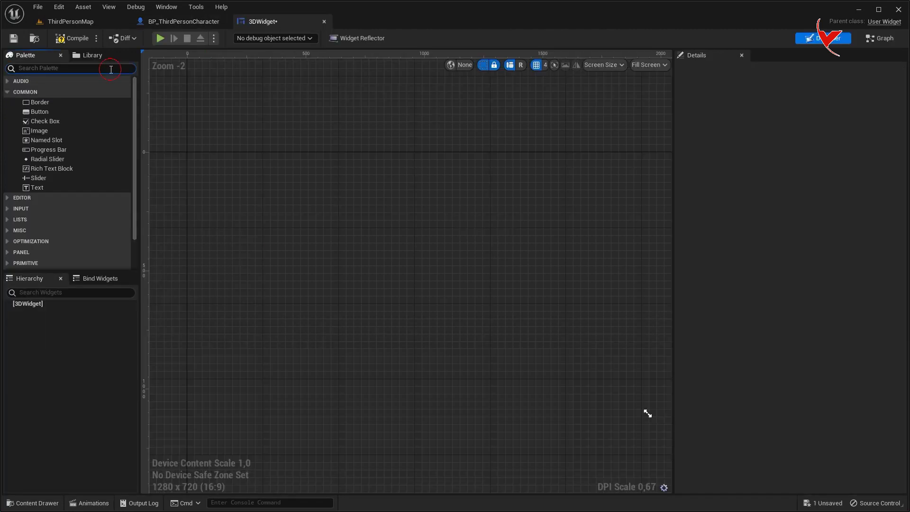
Step: Build the hierarchy: a Canvas Panel containing a Button with a Text block inside
{"action": "type", "text": "can"}
{"action": "left_click_drag", "start_coordinate": [48, 91], "coordinate": [35, 306]}
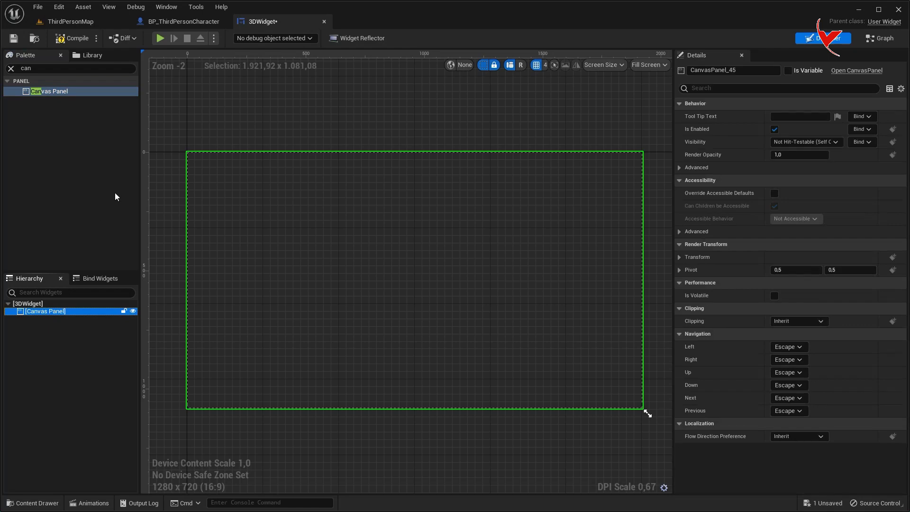
{"action": "type", "text": "B"}
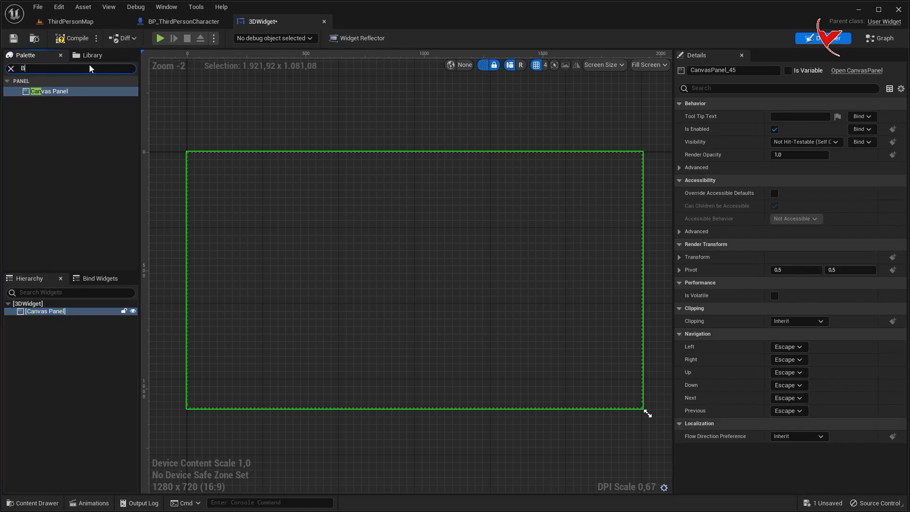
{"action": "type", "text": "ut"}
{"action": "left_click_drag", "start_coordinate": [39, 91], "coordinate": [45, 315]}
{"action": "left_click", "coordinate": [41, 68]}
{"action": "type", "text": "x"}
{"action": "left_click_drag", "start_coordinate": [36, 100], "coordinate": [43, 321]}
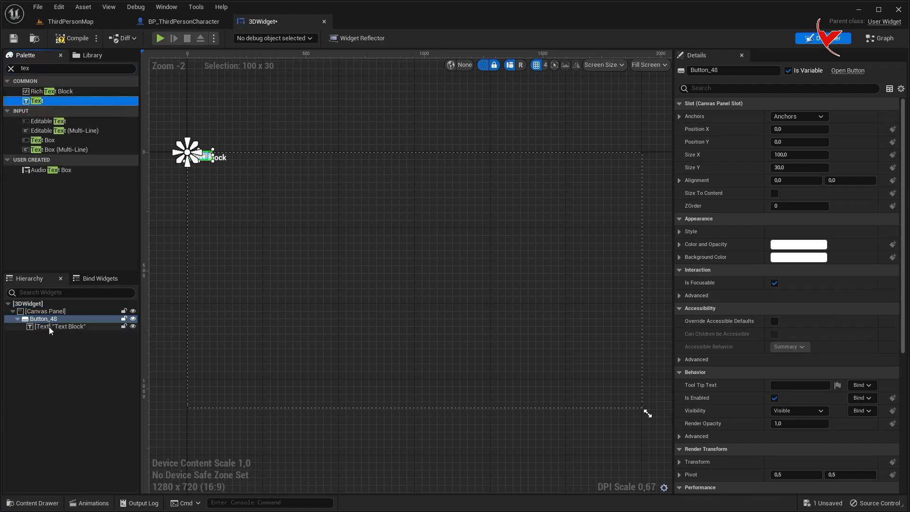
Step: Tick Size To Content on the button and create a binding for the text block
{"action": "scroll", "coordinate": [266, 143], "scroll_direction": "up", "scroll_amount": 7}
{"action": "scroll", "coordinate": [393, 212], "scroll_direction": "up", "scroll_amount": 2}
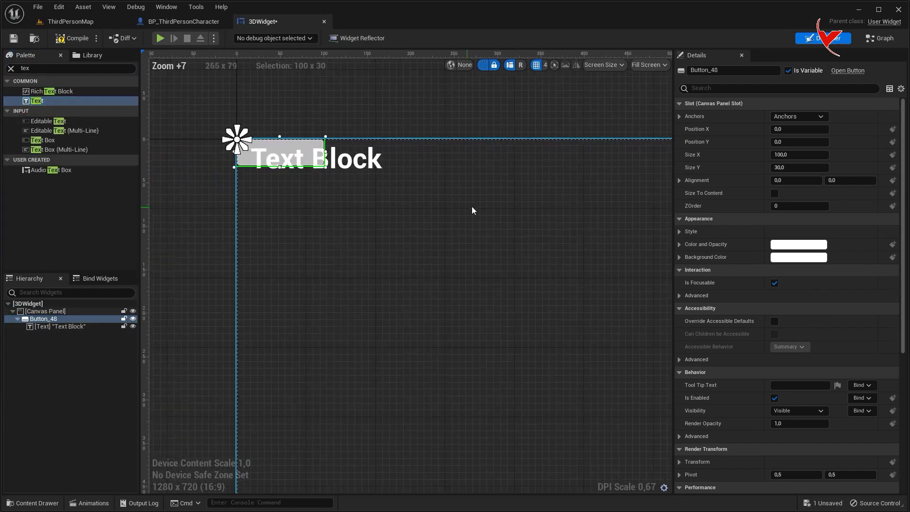
{"action": "left_click", "coordinate": [774, 193]}
{"action": "left_click", "coordinate": [95, 326]}
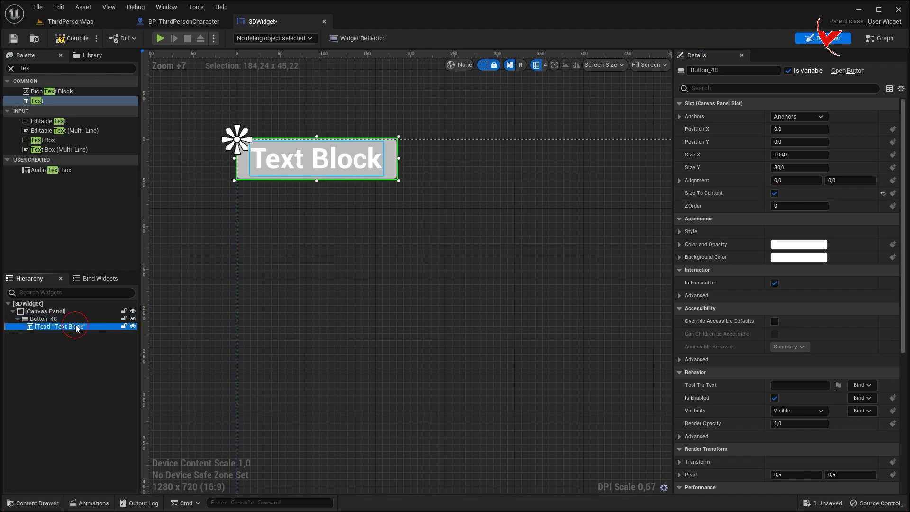
{"action": "left_click", "coordinate": [862, 167]}
{"action": "left_click", "coordinate": [872, 189]}
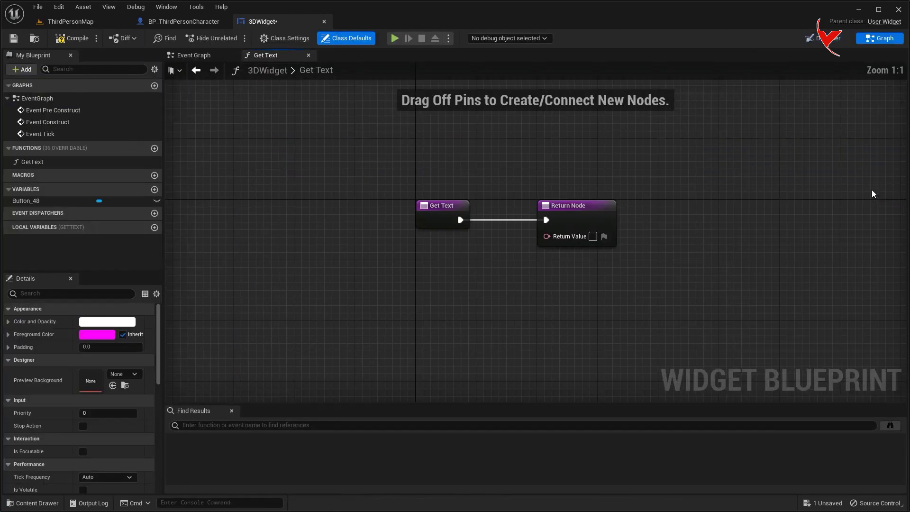
Step: Make GetText return a new String variable named Text, then return to the character's Event Graph
{"action": "left_click_drag", "start_coordinate": [528, 217], "coordinate": [360, 217]}
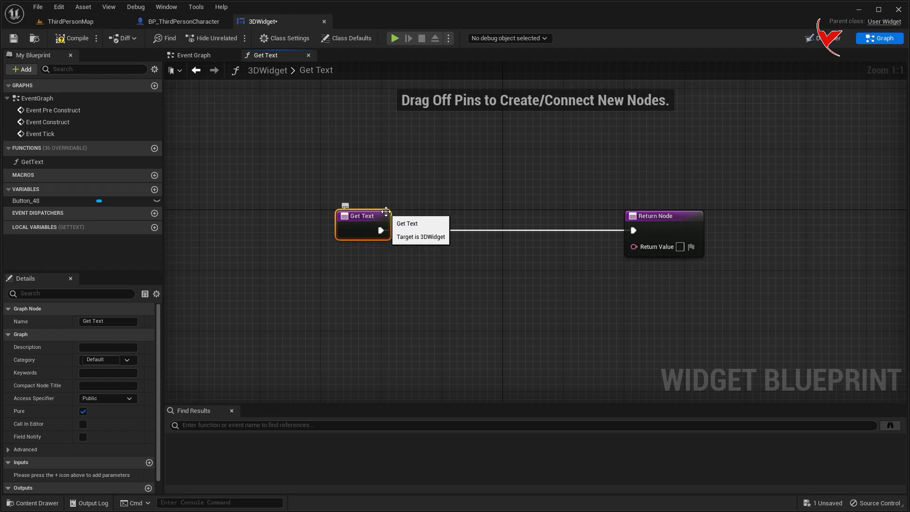
{"action": "left_click", "coordinate": [154, 190]}
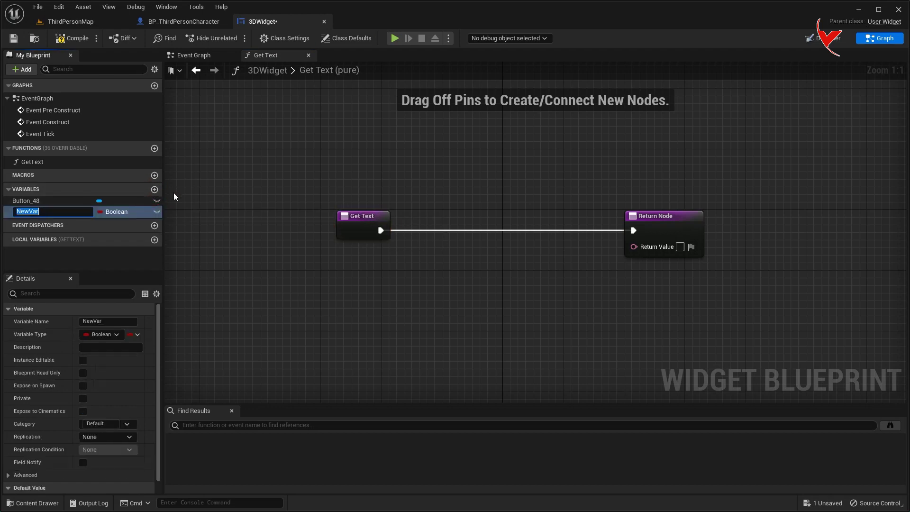
{"action": "type", "text": "Text"}
{"action": "left_click", "coordinate": [116, 211]}
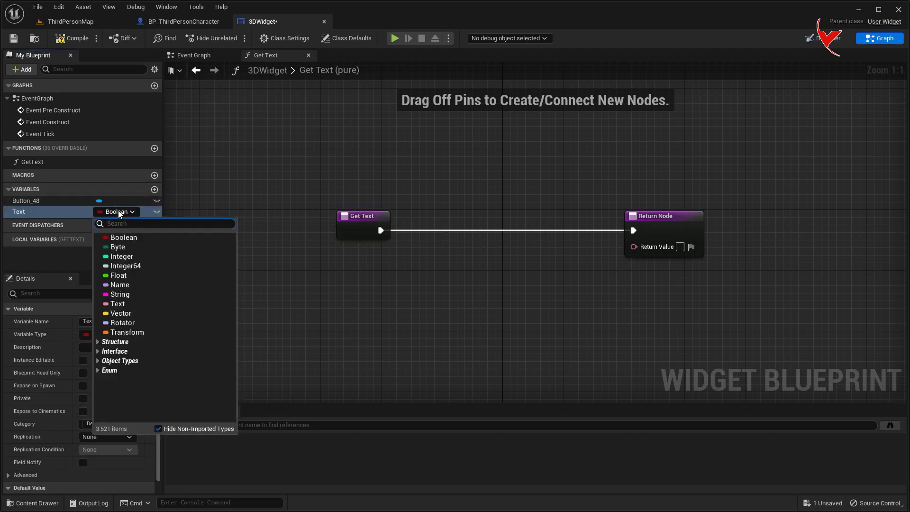
{"action": "left_click", "coordinate": [126, 294]}
{"action": "mouse_move", "coordinate": [85, 212]}
{"action": "left_mouse_down"}
{"action": "mouse_move", "coordinate": [382, 278]}
{"action": "mouse_move", "coordinate": [633, 246]}
{"action": "left_mouse_up"}
{"action": "left_click", "coordinate": [400, 294]}
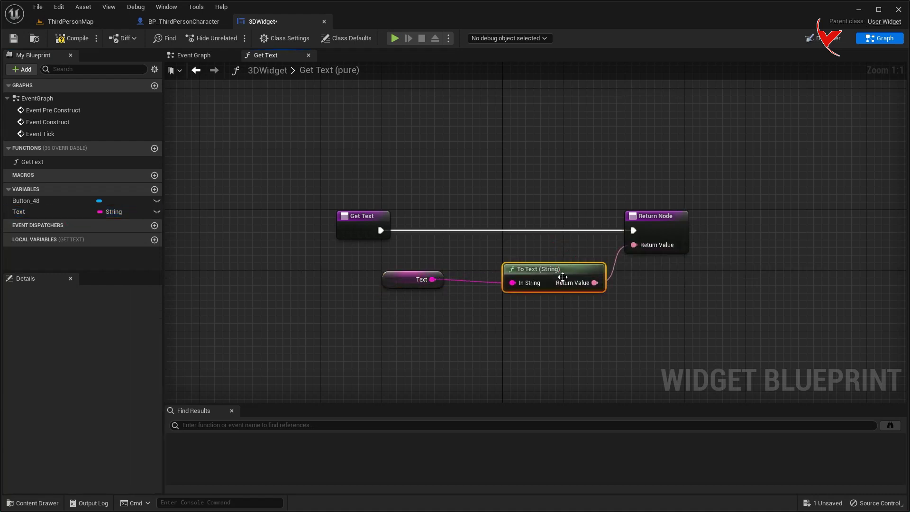
{"action": "left_click", "coordinate": [180, 21]}
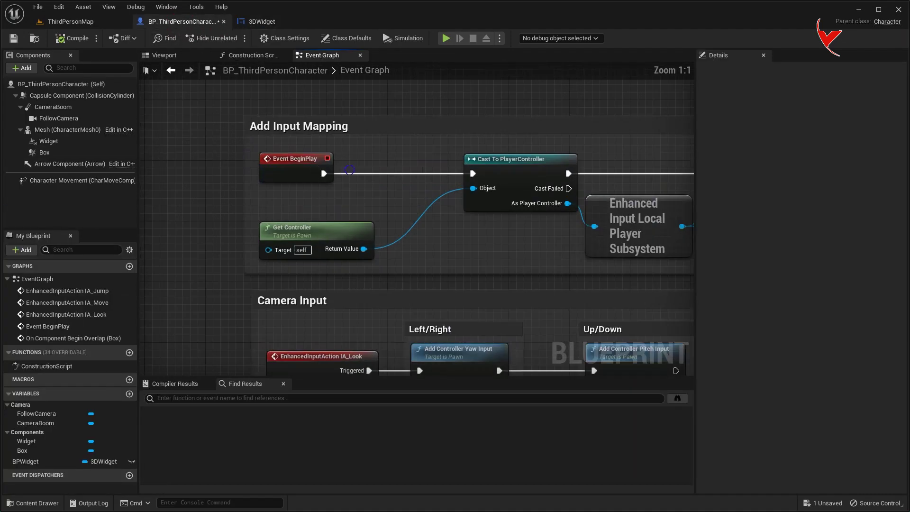
Step: Add a Sequence node after Event BeginPlay
{"action": "mouse_move", "coordinate": [300, 241]}
{"action": "left_mouse_down"}
{"action": "mouse_move", "coordinate": [361, 223]}
{"action": "mouse_move", "coordinate": [382, 258]}
{"action": "mouse_move", "coordinate": [435, 126]}
{"action": "left_mouse_up"}
{"action": "type", "text": "sequence"}
{"action": "left_click", "coordinate": [381, 339]}
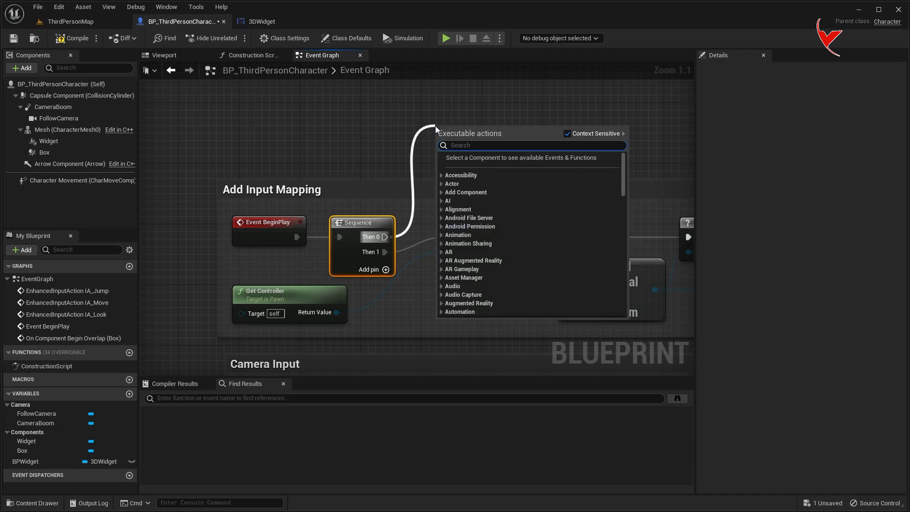
Step: From Then 0, construct a 3DWidget object with the Widget component as Outer
{"action": "type", "text": "const"}
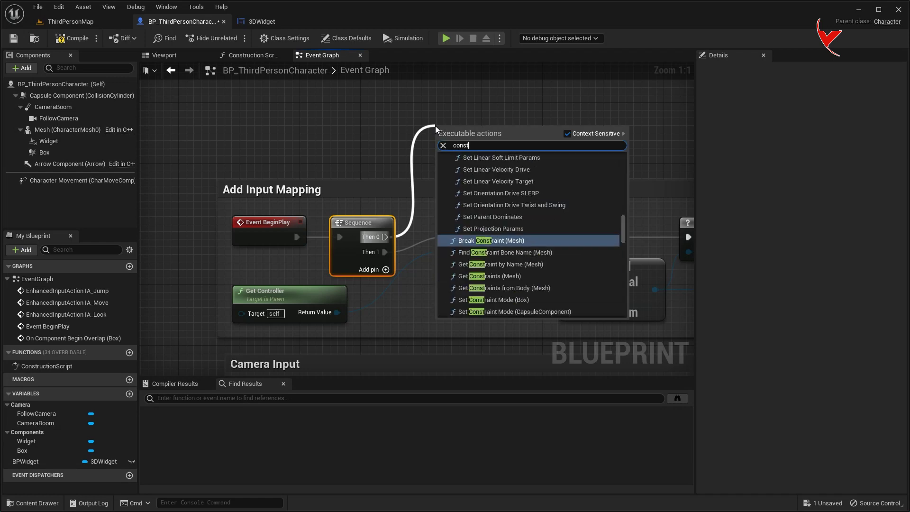
{"action": "type", "text": "ruct"}
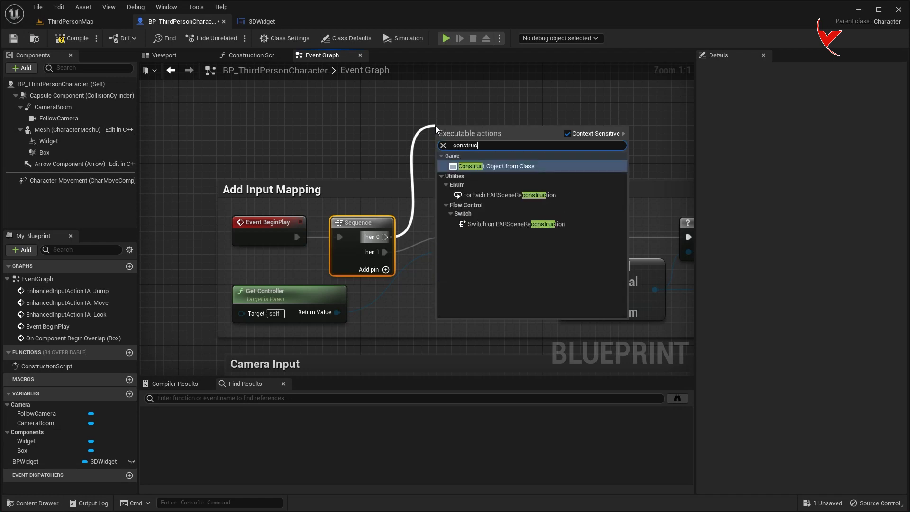
{"action": "left_click", "coordinate": [479, 170]}
{"action": "left_click_drag", "start_coordinate": [494, 139], "coordinate": [501, 101]}
{"action": "right_click_drag", "start_coordinate": [417, 146], "coordinate": [359, 213]}
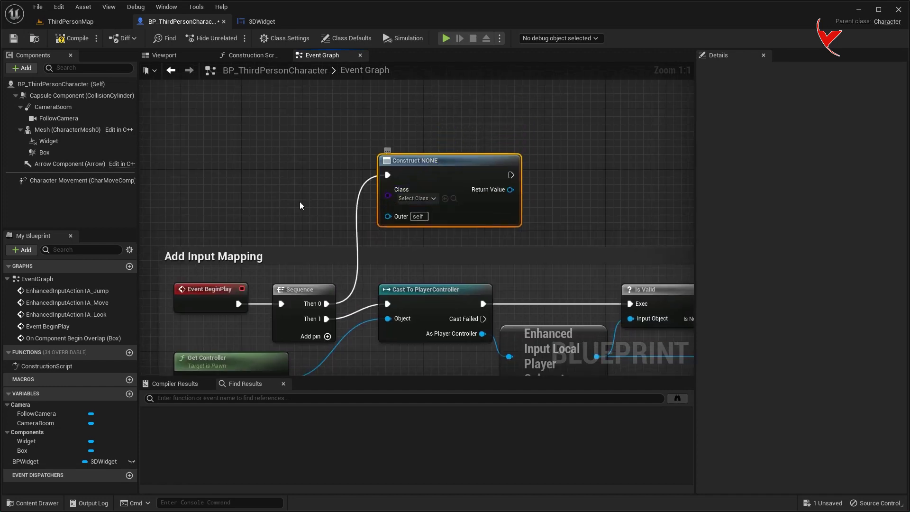
{"action": "left_click_drag", "start_coordinate": [51, 144], "coordinate": [387, 216]}
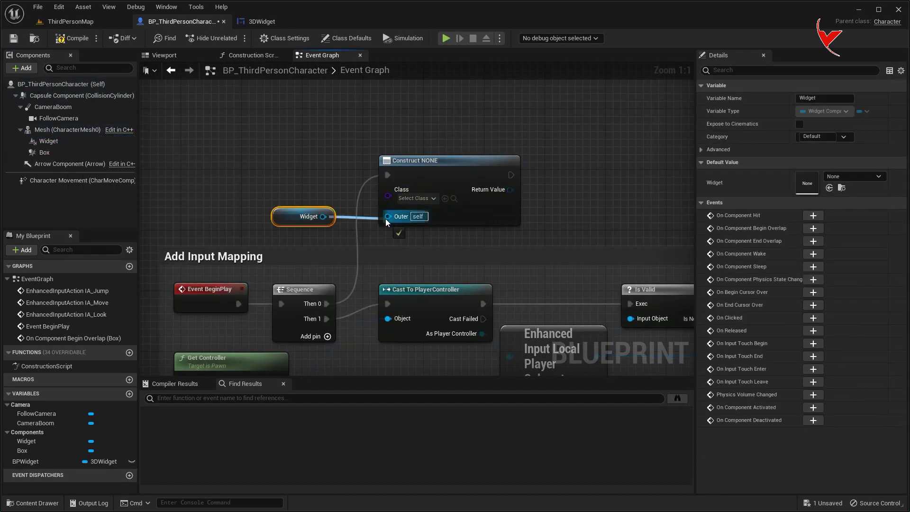
{"action": "key", "text": "ctrl+space"}
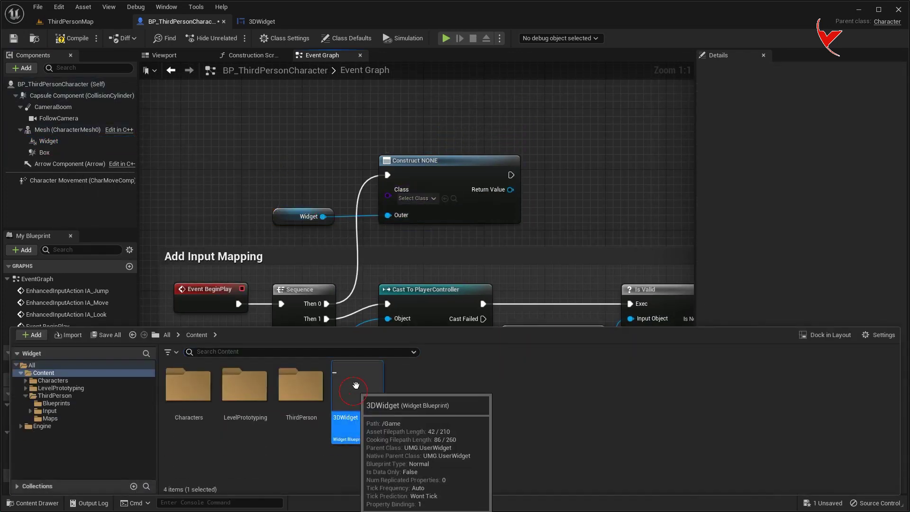
{"action": "left_click", "coordinate": [445, 198]}
Step: Promote the construct node's Return Value to a variable named 3DWidget
{"action": "right_click_drag", "start_coordinate": [510, 190], "coordinate": [382, 179]}
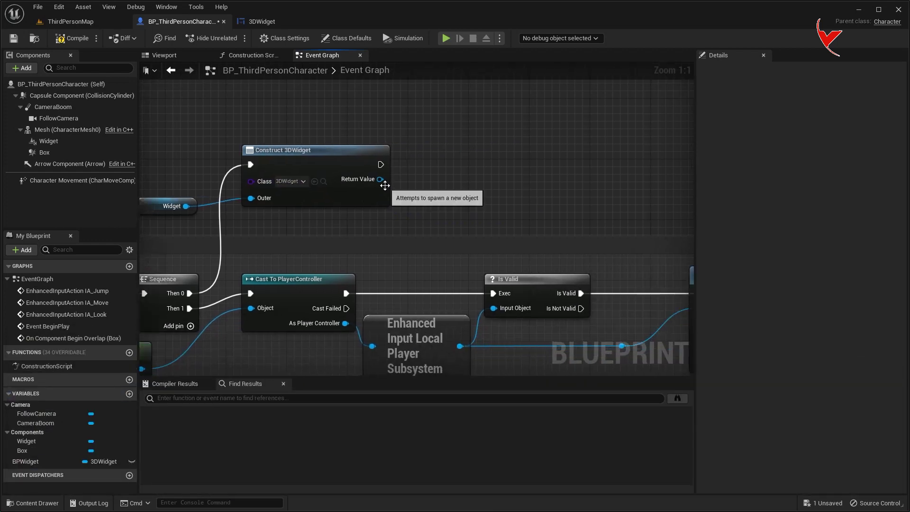
{"action": "right_click", "coordinate": [376, 180]}
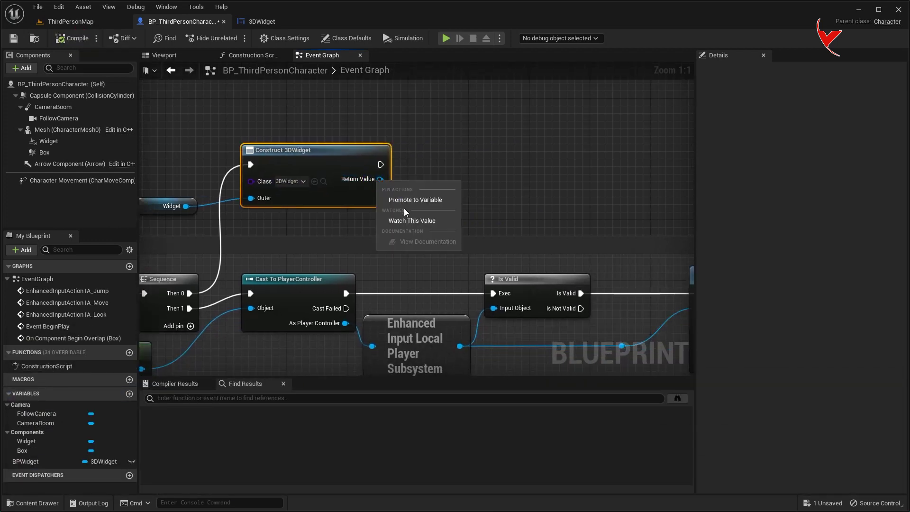
{"action": "left_click", "coordinate": [402, 201]}
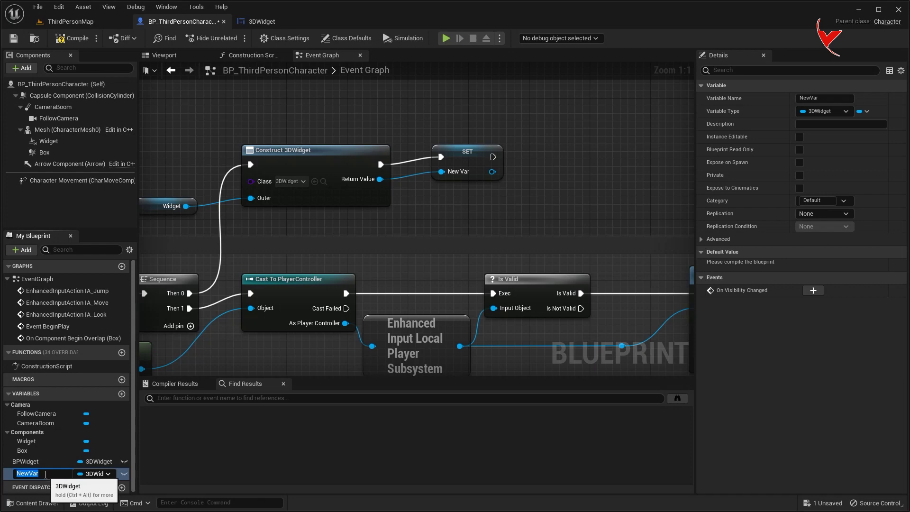
{"action": "key", "text": "Return"}
{"action": "left_click", "coordinate": [464, 171]}
{"action": "scroll", "coordinate": [427, 201], "scroll_direction": "down", "scroll_amount": 2}
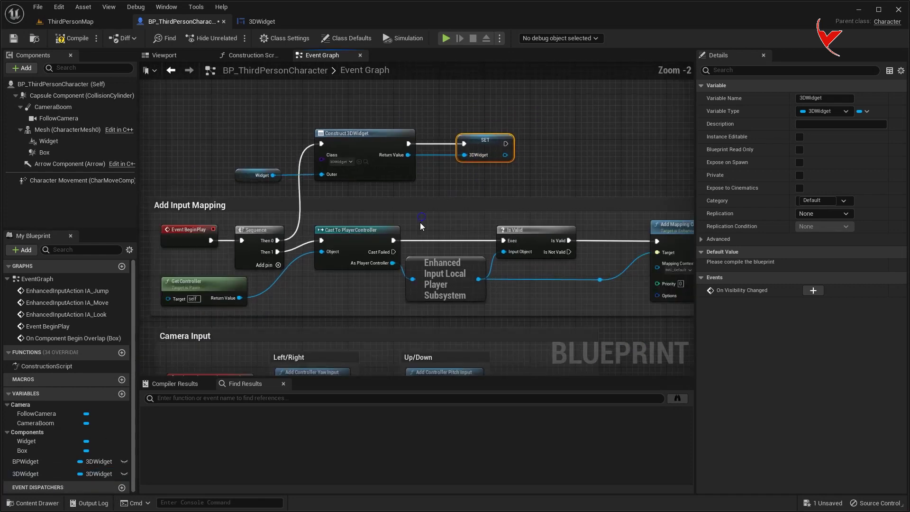
Step: Move the Widget, Construct and SET nodes higher up in the graph
{"action": "right_click_drag", "start_coordinate": [426, 201], "coordinate": [416, 264]}
{"action": "left_click_drag", "start_coordinate": [203, 168], "coordinate": [494, 257]}
{"action": "left_click_drag", "start_coordinate": [209, 163], "coordinate": [539, 258]}
{"action": "left_click_drag", "start_coordinate": [375, 202], "coordinate": [377, 131]}
Step: Add a Set Widget node after SET, targeting Widget and fed the 3DWidget object
{"action": "mouse_move", "coordinate": [254, 169]}
{"action": "left_mouse_down"}
{"action": "mouse_move", "coordinate": [248, 192]}
{"action": "mouse_move", "coordinate": [542, 192]}
{"action": "left_mouse_up"}
{"action": "type", "text": "set widg"}
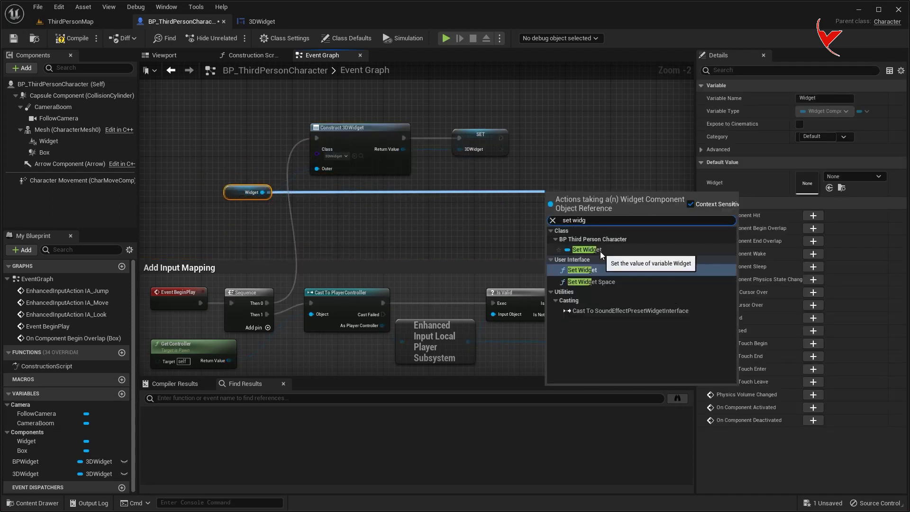
{"action": "left_click", "coordinate": [583, 270]}
{"action": "scroll", "coordinate": [459, 188], "scroll_direction": "up", "scroll_amount": 2}
{"action": "left_click_drag", "start_coordinate": [394, 176], "coordinate": [466, 183]}
{"action": "double_click", "coordinate": [410, 196]}
{"action": "mouse_move", "coordinate": [410, 197]}
{"action": "left_mouse_down"}
{"action": "mouse_move", "coordinate": [420, 214]}
{"action": "mouse_move", "coordinate": [474, 209]}
{"action": "left_mouse_up"}
{"action": "right_click_drag", "start_coordinate": [355, 235], "coordinate": [518, 239]}
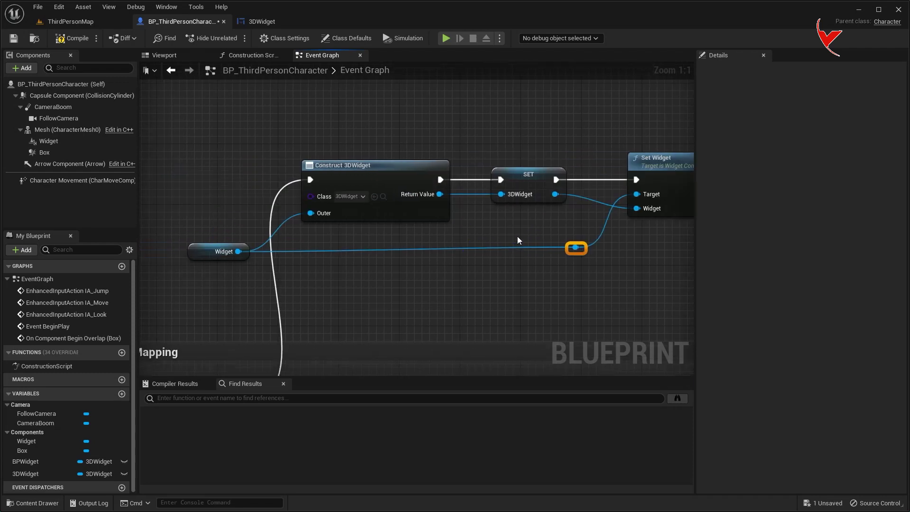
Step: Turn on Draw at Desired Size for the Widget component
{"action": "left_click", "coordinate": [77, 144]}
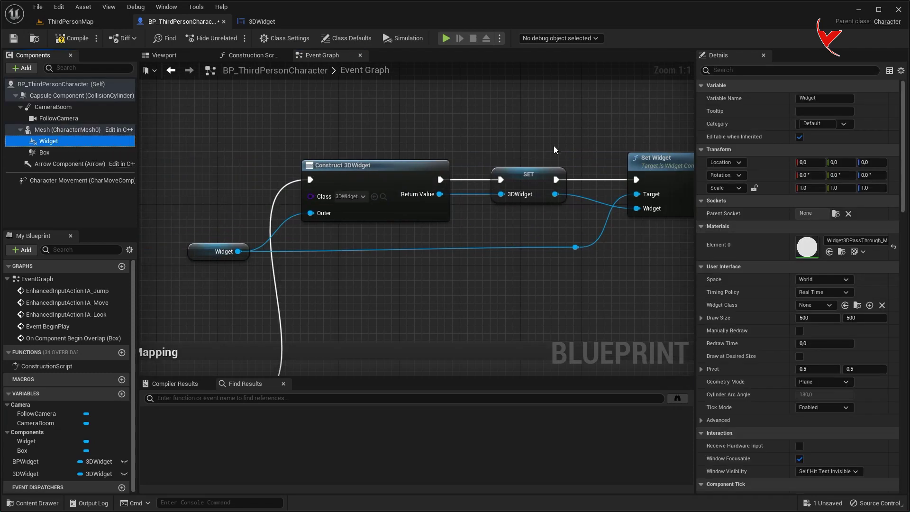
{"action": "right_click_drag", "start_coordinate": [554, 146], "coordinate": [424, 147]}
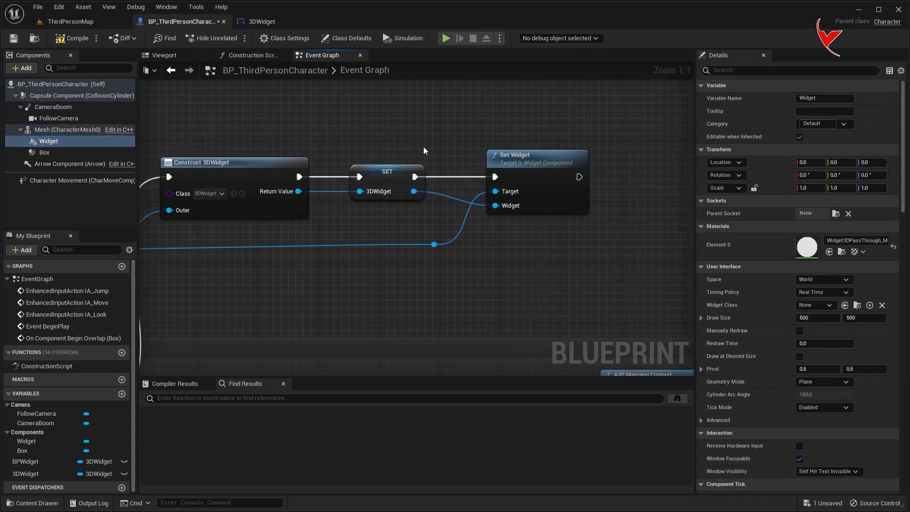
{"action": "left_click", "coordinate": [800, 357]}
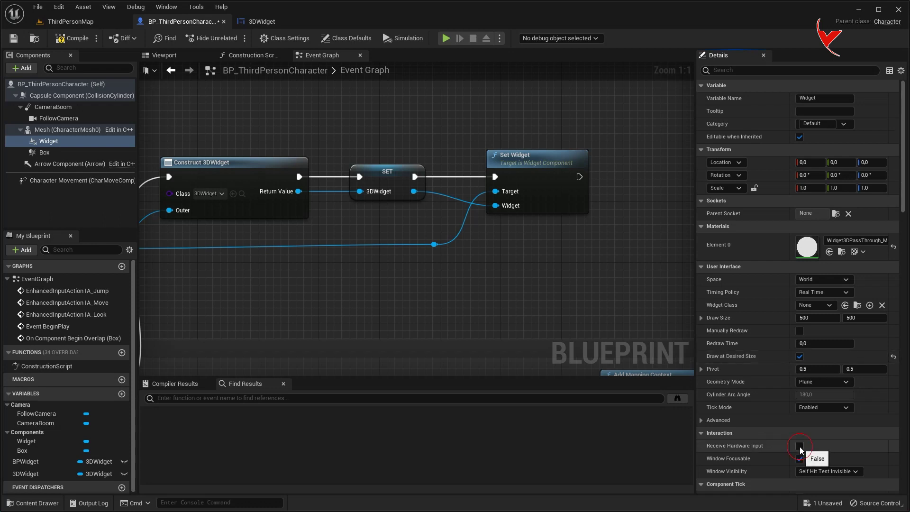
{"action": "right_click_drag", "start_coordinate": [445, 295], "coordinate": [554, 296]}
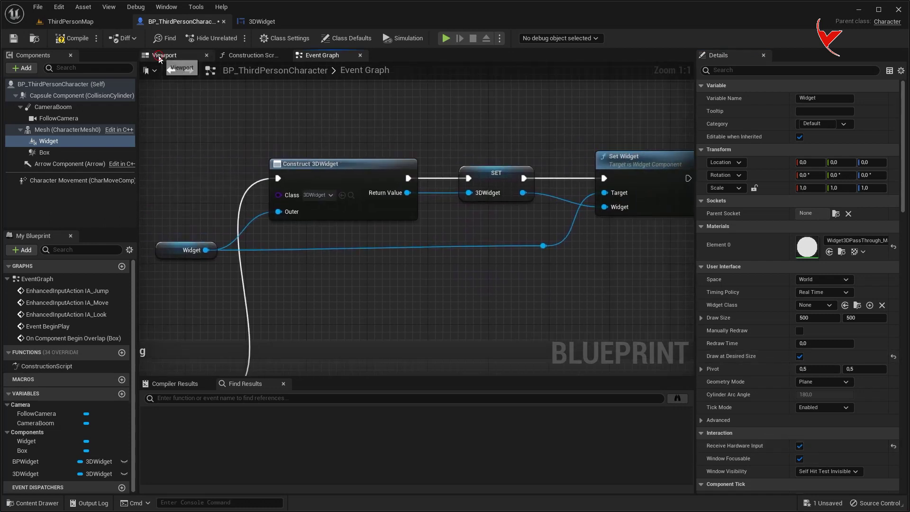
Step: Check the character's 3D view, then run a quick play test of ThirdPersonMap
{"action": "left_click", "coordinate": [160, 57]}
{"action": "scroll", "coordinate": [365, 228], "scroll_direction": "up", "scroll_amount": 5}
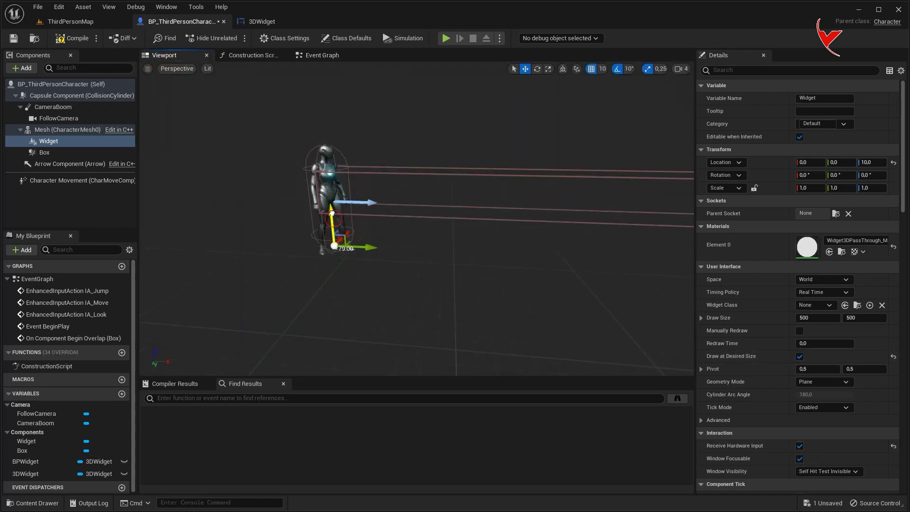
{"action": "right_click_drag", "start_coordinate": [419, 132], "coordinate": [332, 142]}
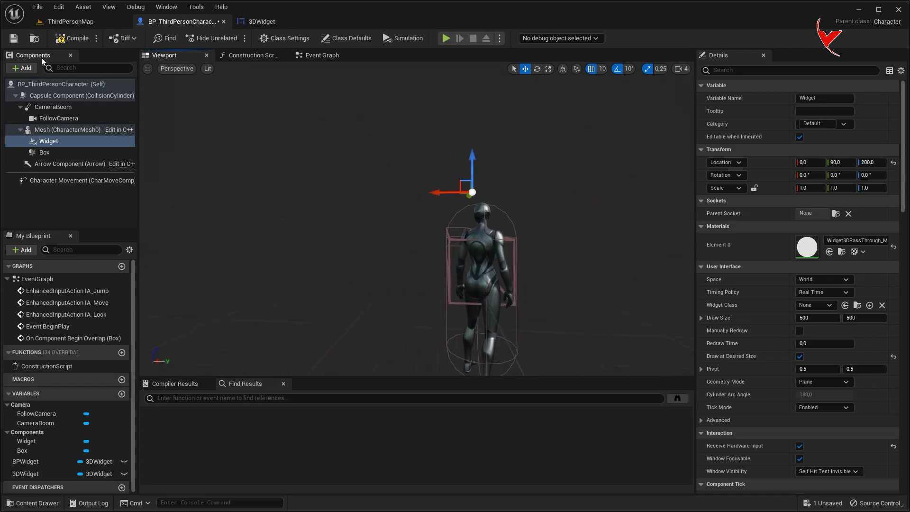
{"action": "left_click", "coordinate": [70, 21]}
{"action": "left_click", "coordinate": [212, 38]}
{"action": "key", "text": "w"}
{"action": "key", "text": "Escape"}
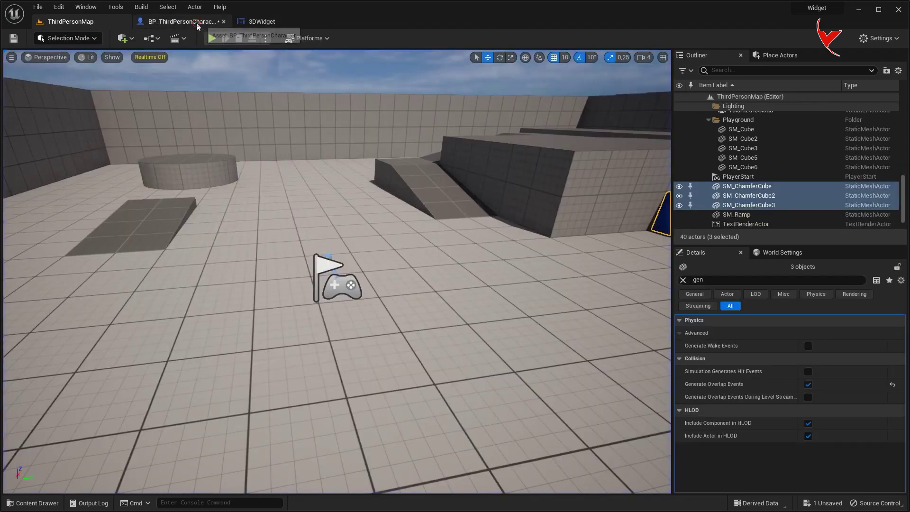
Step: Rotate the widget -90° around Z, assign the 3DWidget class, and move it to X -120
{"action": "left_click", "coordinate": [197, 23]}
{"action": "left_click", "coordinate": [537, 69]}
{"action": "left_click_drag", "start_coordinate": [441, 208], "coordinate": [474, 192]}
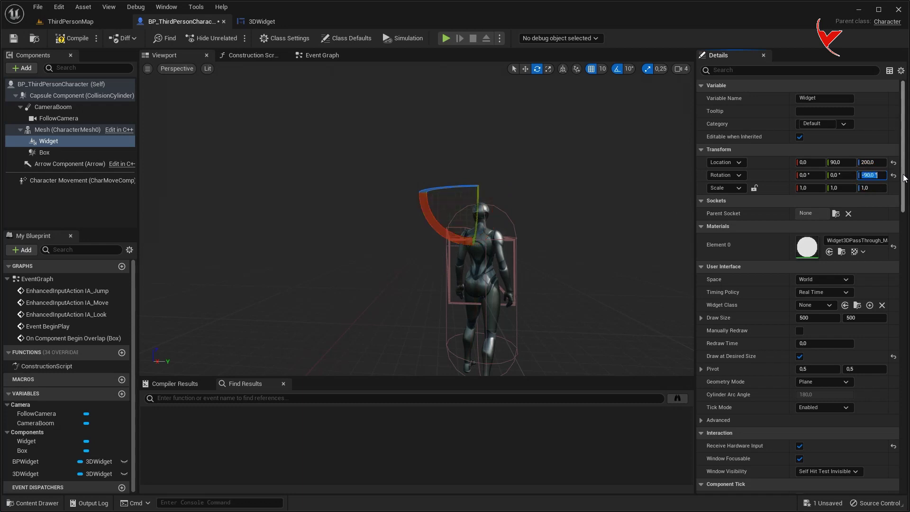
{"action": "left_click", "coordinate": [845, 306]}
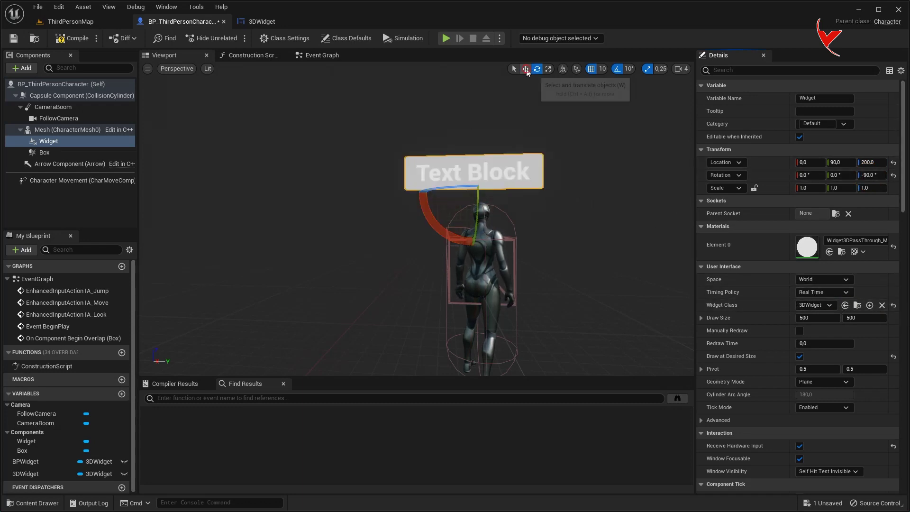
{"action": "left_click", "coordinate": [525, 69]}
{"action": "left_click_drag", "start_coordinate": [489, 192], "coordinate": [532, 191]}
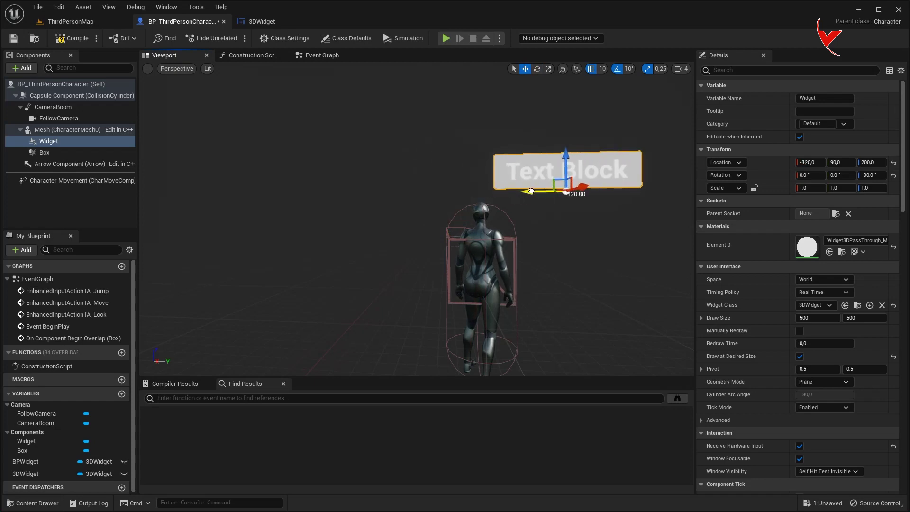
{"action": "right_click_drag", "start_coordinate": [531, 191], "coordinate": [426, 199]}
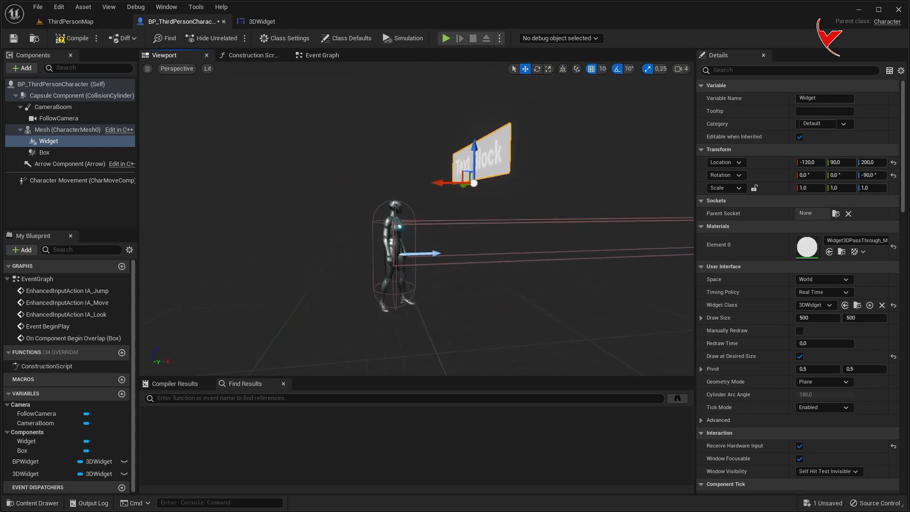
Step: Compile the character and play-test walking forward, then return to the Event Graph
{"action": "left_click", "coordinate": [78, 39]}
{"action": "left_click", "coordinate": [70, 21]}
{"action": "key", "text": "alt+p"}
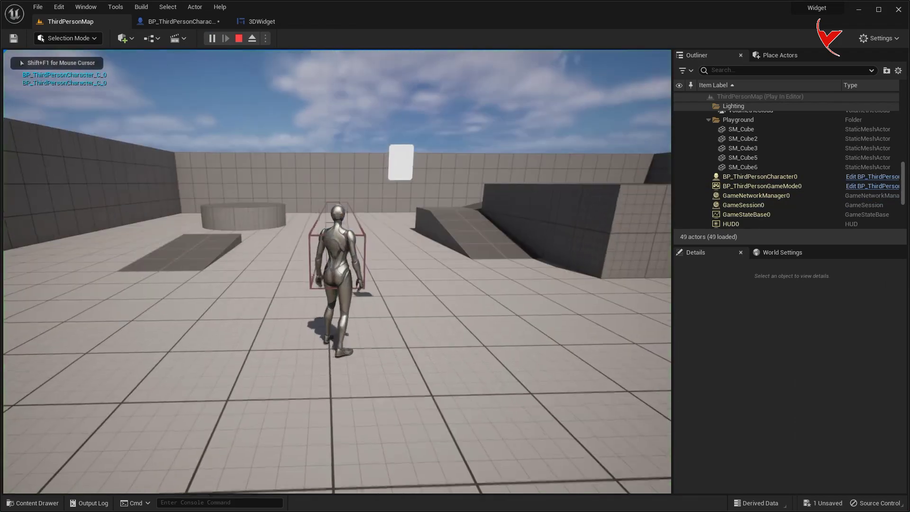
{"action": "key", "text": "w"}
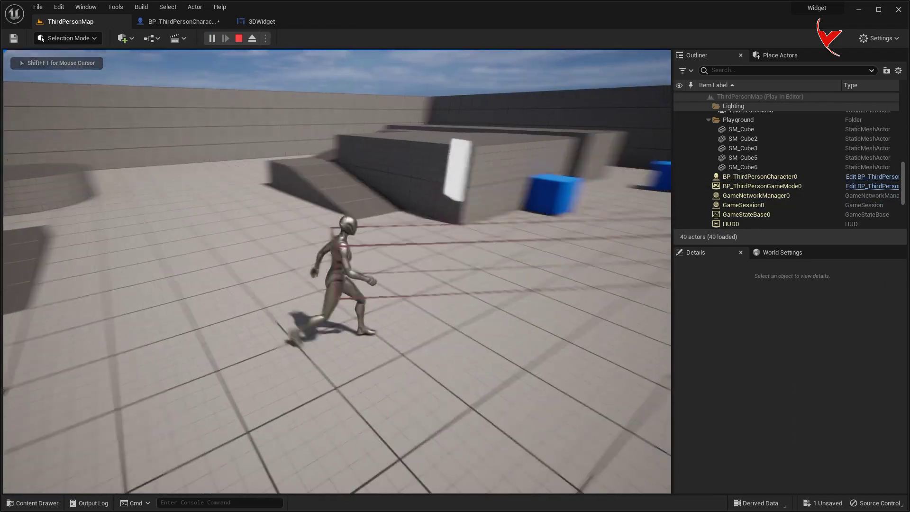
{"action": "key", "text": "Escape"}
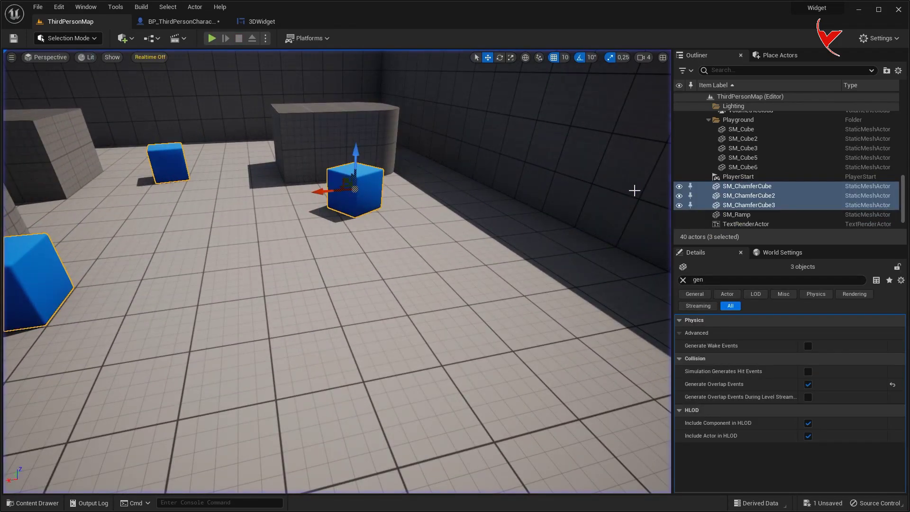
{"action": "left_click", "coordinate": [204, 22]}
{"action": "left_click", "coordinate": [322, 55]}
{"action": "scroll", "coordinate": [394, 271], "scroll_direction": "down", "scroll_amount": 3}
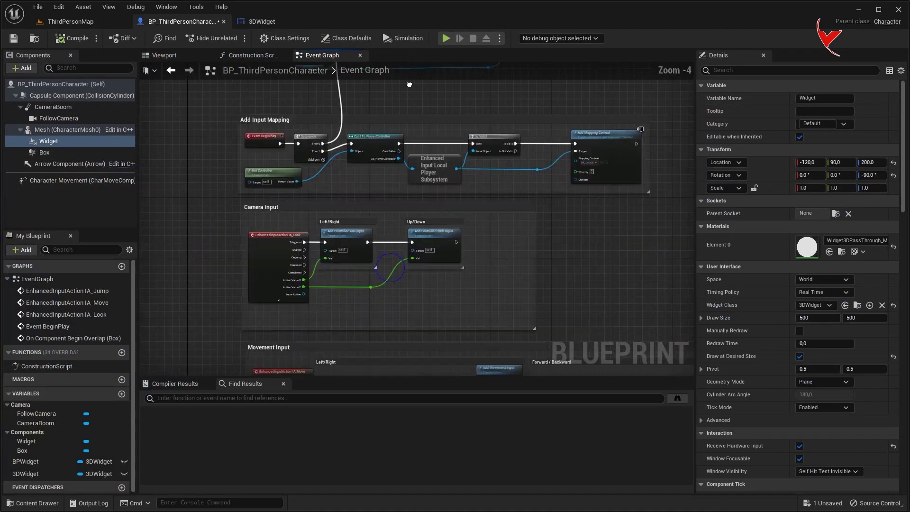
Step: Add a Get Player Controller node and delete the Get Display Name and Print String nodes
{"action": "right_click_drag", "start_coordinate": [393, 271], "coordinate": [355, 188]}
{"action": "scroll", "coordinate": [350, 230], "scroll_direction": "up", "scroll_amount": 1}
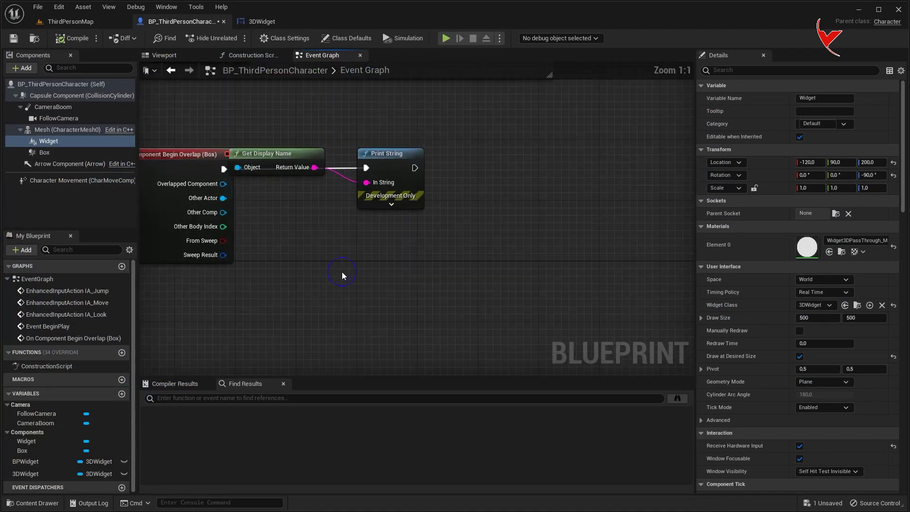
{"action": "right_click", "coordinate": [344, 275]}
{"action": "type", "text": "get player contro"}
{"action": "left_click", "coordinate": [411, 388]}
{"action": "key", "text": "F7"}
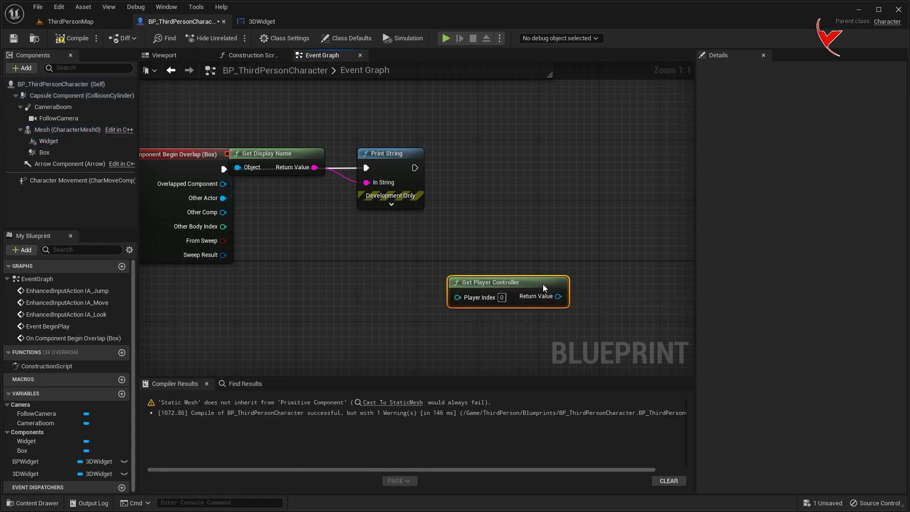
{"action": "key", "text": "Delete"}
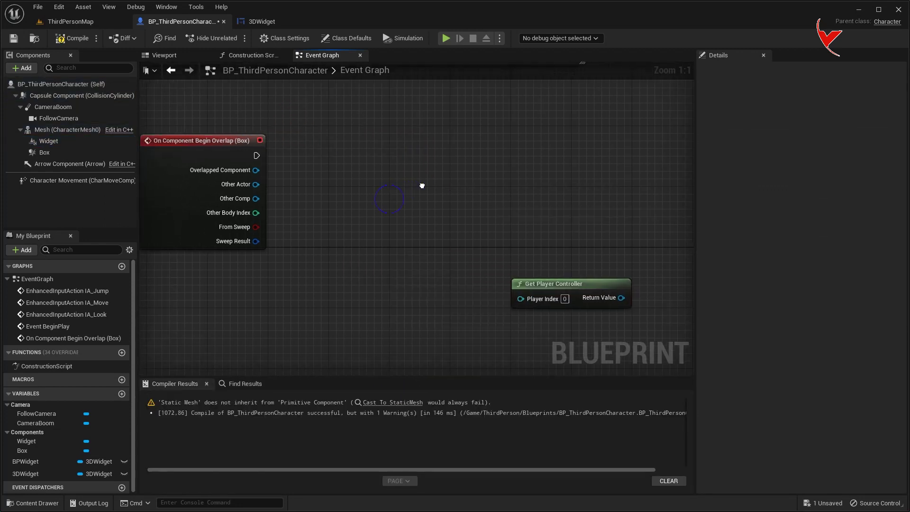
Step: Cast Other Comp to StaticMeshComponent on begin overlap
{"action": "left_click_drag", "start_coordinate": [277, 197], "coordinate": [357, 180]}
{"action": "type", "text": "cast to sta"}
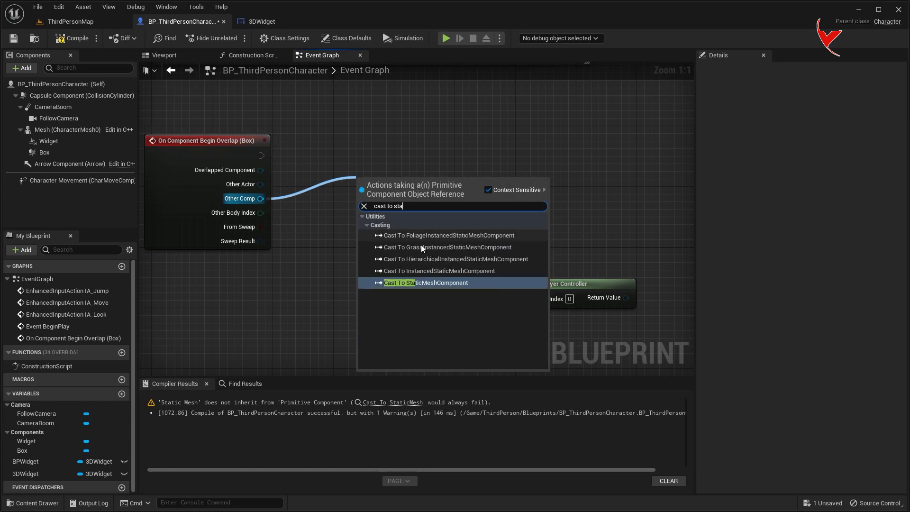
{"action": "key", "text": "Return"}
Step: Add a Set Show Mouse Cursor node driven by the player controller
{"action": "right_click_drag", "start_coordinate": [405, 172], "coordinate": [261, 179]}
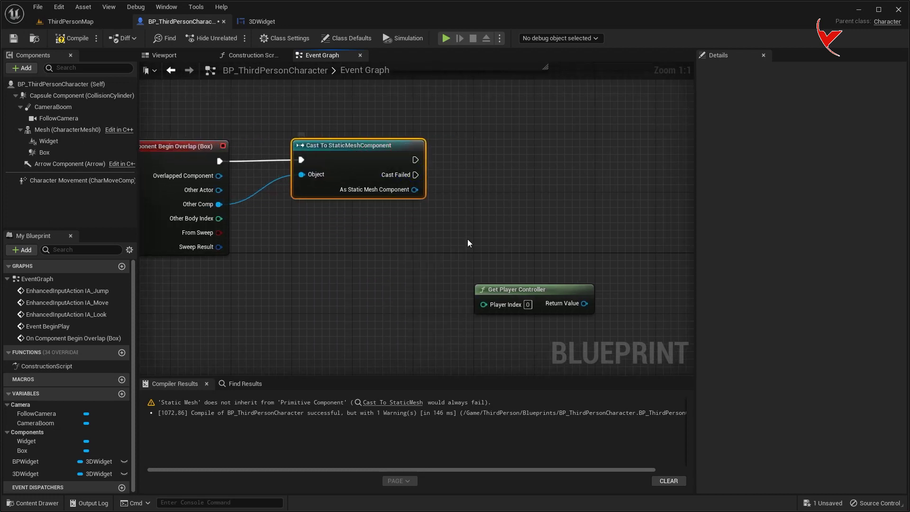
{"action": "left_click_drag", "start_coordinate": [408, 299], "coordinate": [408, 241]}
{"action": "left_click_drag", "start_coordinate": [474, 255], "coordinate": [524, 167]}
{"action": "type", "text": "set mou"}
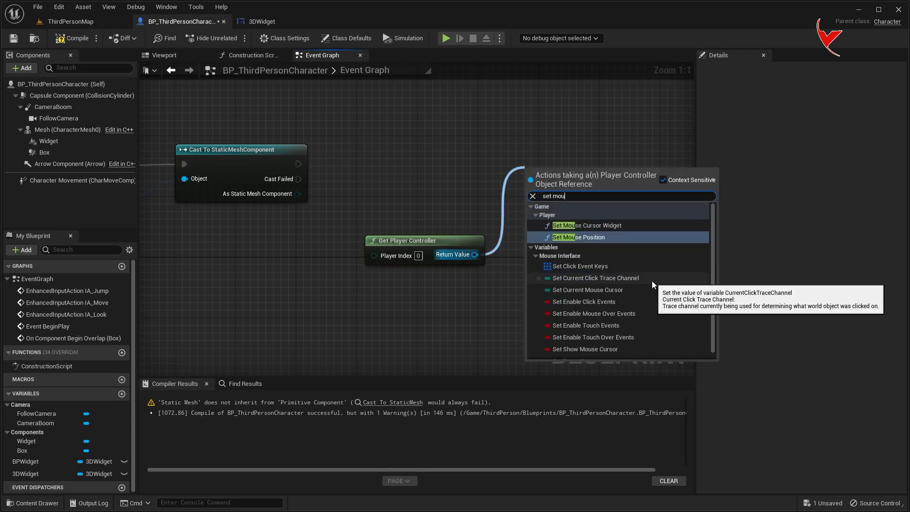
{"action": "scroll", "coordinate": [652, 281], "scroll_direction": "down", "scroll_amount": 1}
{"action": "left_click", "coordinate": [616, 341]}
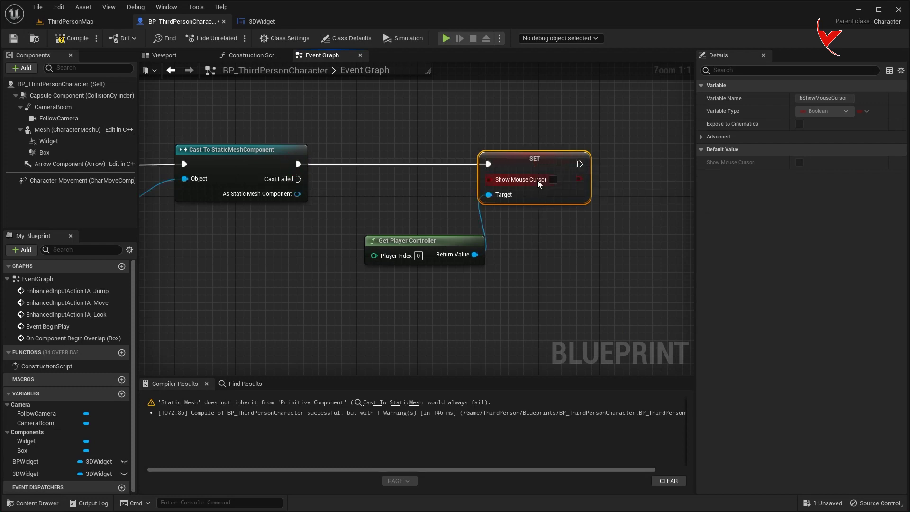
{"action": "left_click_drag", "start_coordinate": [425, 246], "coordinate": [357, 240]}
{"action": "right_click_drag", "start_coordinate": [360, 237], "coordinate": [505, 226]}
{"action": "scroll", "coordinate": [374, 180], "scroll_direction": "down", "scroll_amount": 2}
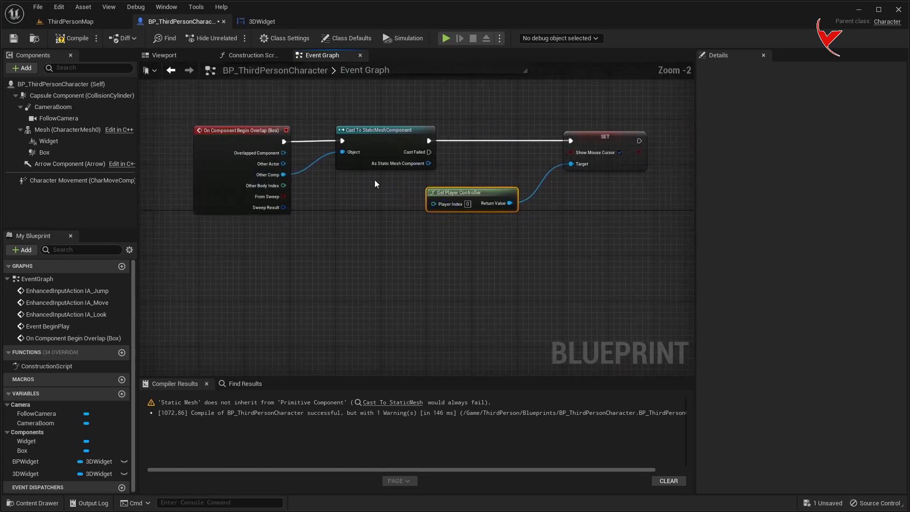
Step: Add the Box's On Component End Overlap event
{"action": "left_click", "coordinate": [45, 153]}
{"action": "scroll", "coordinate": [815, 351], "scroll_direction": "down", "scroll_amount": 3}
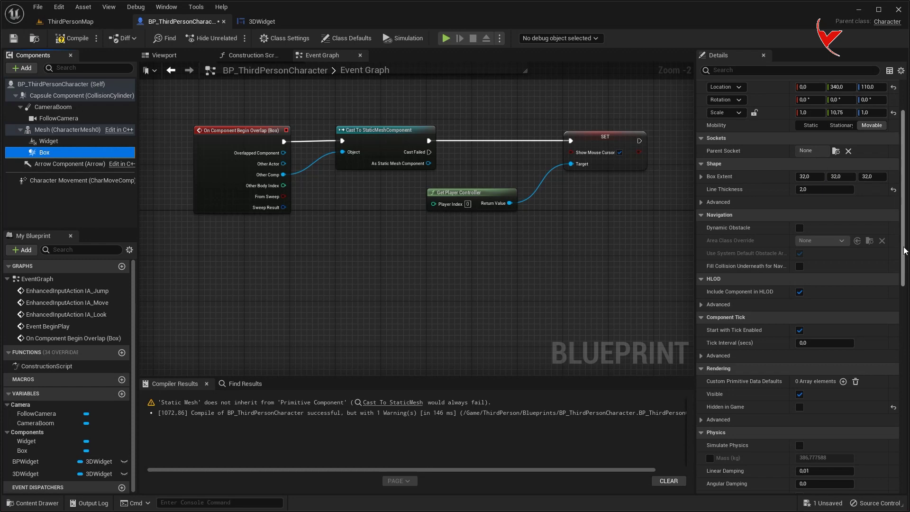
{"action": "scroll", "coordinate": [805, 332], "scroll_direction": "down", "scroll_amount": 5}
{"action": "scroll", "coordinate": [797, 294], "scroll_direction": "down", "scroll_amount": 3}
{"action": "left_click", "coordinate": [813, 281]}
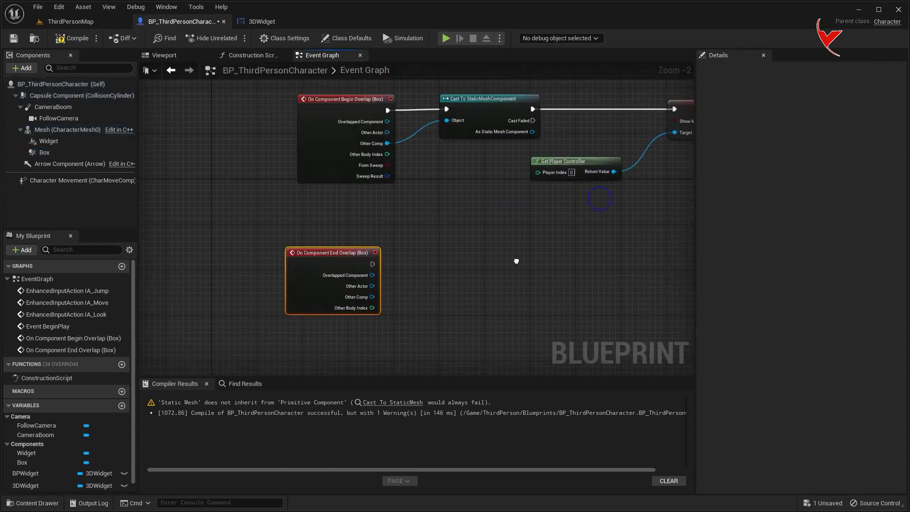
Step: Duplicate the cast, controller and cursor nodes and hook them to the end-overlap event
{"action": "left_click_drag", "start_coordinate": [430, 93], "coordinate": [613, 201]}
{"action": "key", "text": "ctrl+c"}
{"action": "right_click_drag", "start_coordinate": [479, 258], "coordinate": [465, 197]}
{"action": "key", "text": "ctrl+v"}
{"action": "scroll", "coordinate": [308, 216], "scroll_direction": "up", "scroll_amount": 2}
{"action": "left_click_drag", "start_coordinate": [308, 215], "coordinate": [379, 215]}
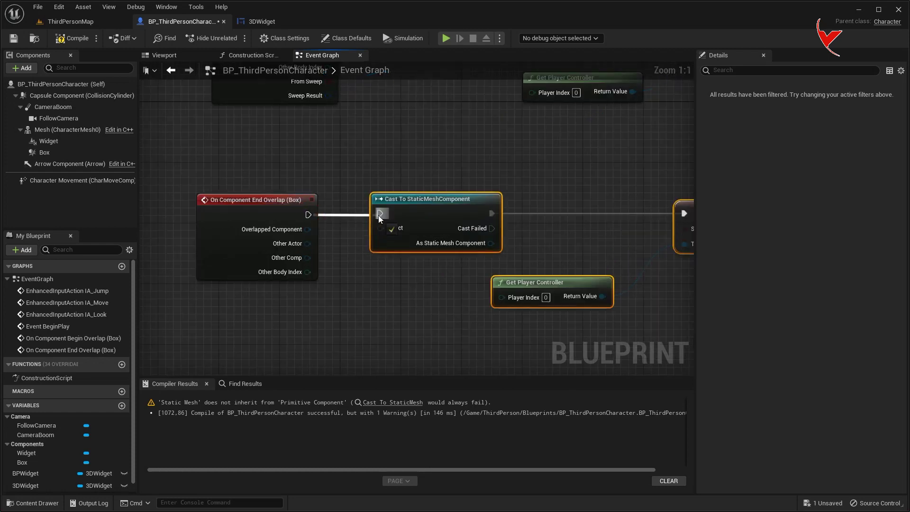
{"action": "right_click_drag", "start_coordinate": [550, 253], "coordinate": [433, 231]}
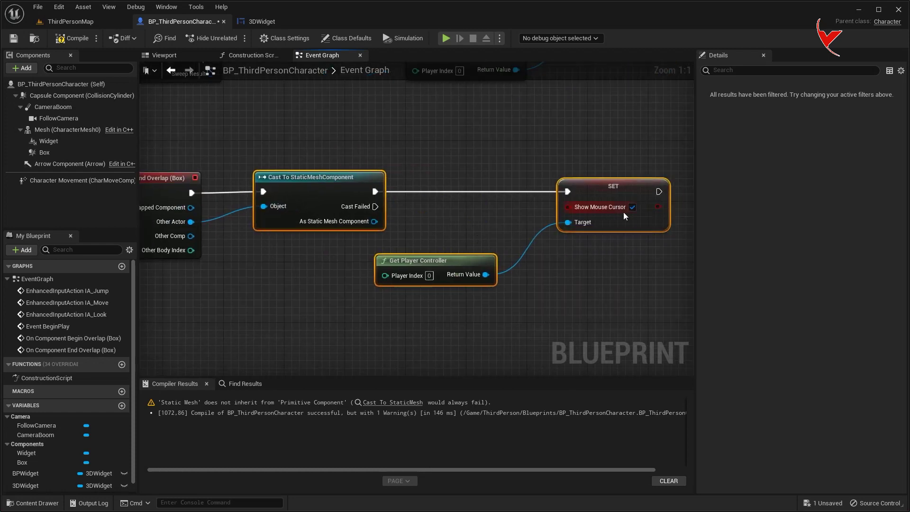
{"action": "scroll", "coordinate": [427, 268], "scroll_direction": "down", "scroll_amount": 2}
{"action": "mouse_move", "coordinate": [425, 239]}
{"action": "right_mouse_down"}
{"action": "mouse_move", "coordinate": [433, 203]}
{"action": "mouse_move", "coordinate": [408, 195]}
{"action": "right_mouse_up"}
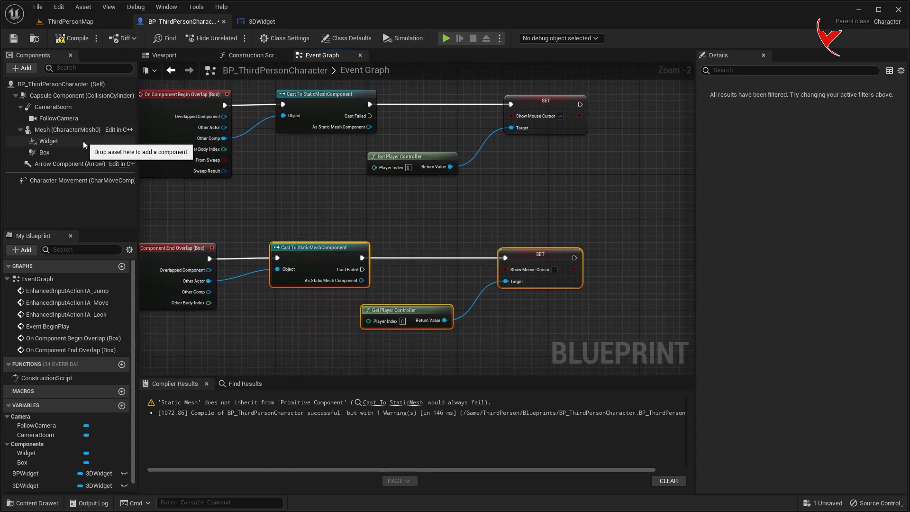
Step: Add a Widget reference with Set Visibility nodes on both overlap chains, wiring Widget into each
{"action": "mouse_move", "coordinate": [68, 141]}
{"action": "left_mouse_down"}
{"action": "mouse_move", "coordinate": [556, 160]}
{"action": "mouse_move", "coordinate": [547, 187]}
{"action": "left_mouse_up"}
{"action": "scroll", "coordinate": [547, 187], "scroll_direction": "up", "scroll_amount": 1}
{"action": "right_click_drag", "start_coordinate": [595, 188], "coordinate": [433, 201]}
{"action": "left_click_drag", "start_coordinate": [433, 201], "coordinate": [504, 126]}
{"action": "type", "text": "set vis"}
{"action": "left_click", "coordinate": [537, 175]}
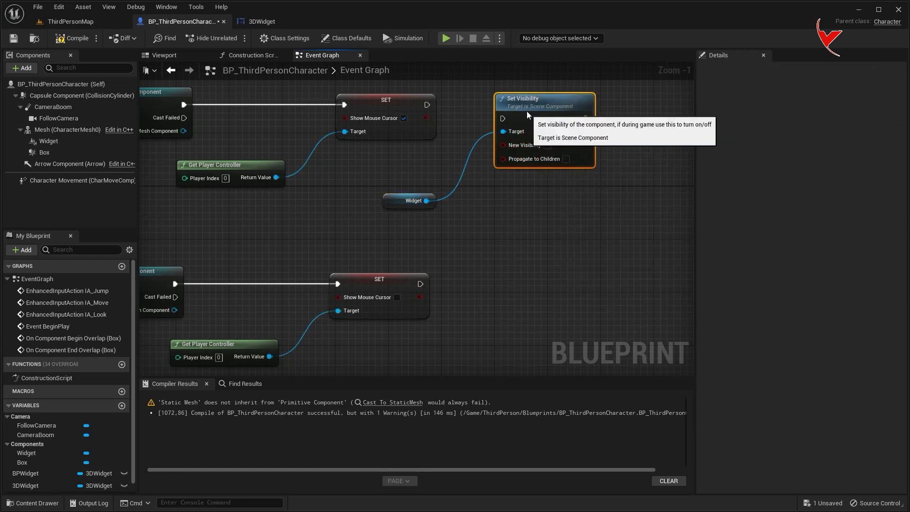
{"action": "mouse_move", "coordinate": [527, 111]}
{"action": "left_mouse_down"}
{"action": "mouse_move", "coordinate": [527, 98]}
{"action": "mouse_move", "coordinate": [502, 106]}
{"action": "left_mouse_up"}
{"action": "key", "text": "ctrl+c"}
{"action": "key", "text": "ctrl+v"}
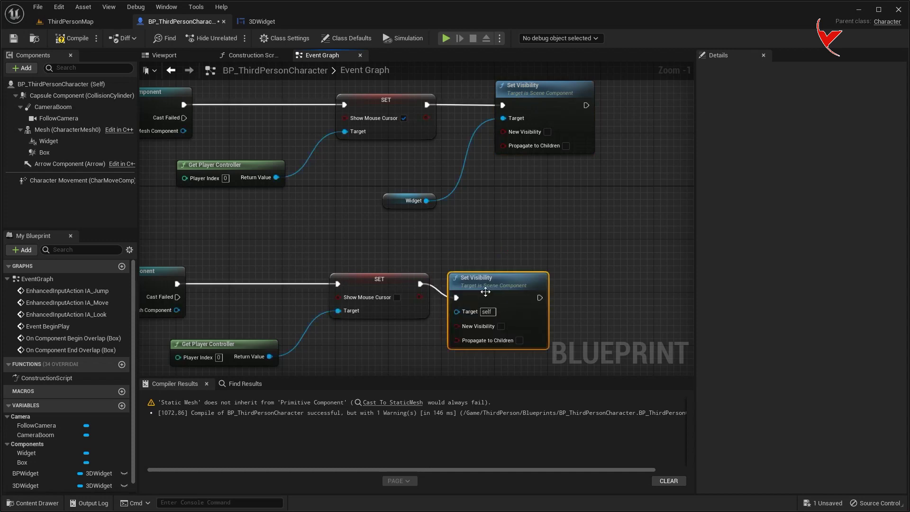
{"action": "left_click_drag", "start_coordinate": [472, 297], "coordinate": [518, 284]}
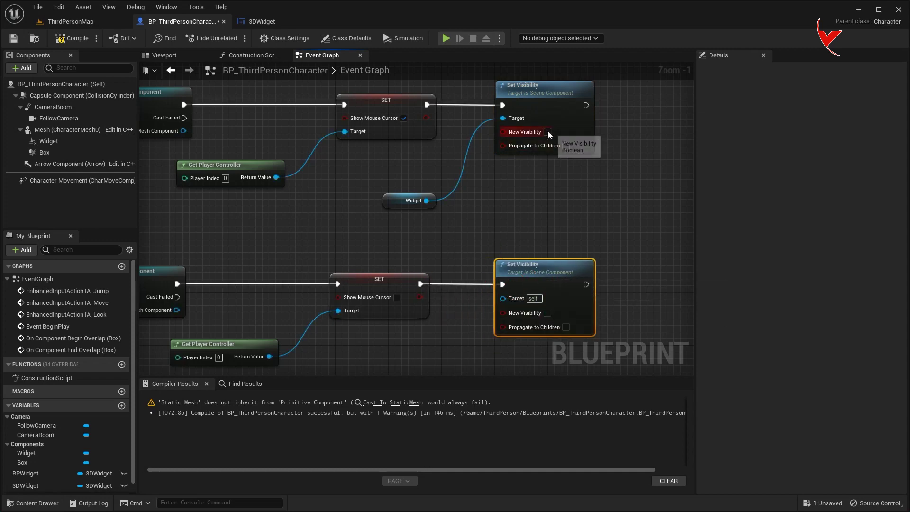
{"action": "left_click_drag", "start_coordinate": [427, 201], "coordinate": [503, 298]}
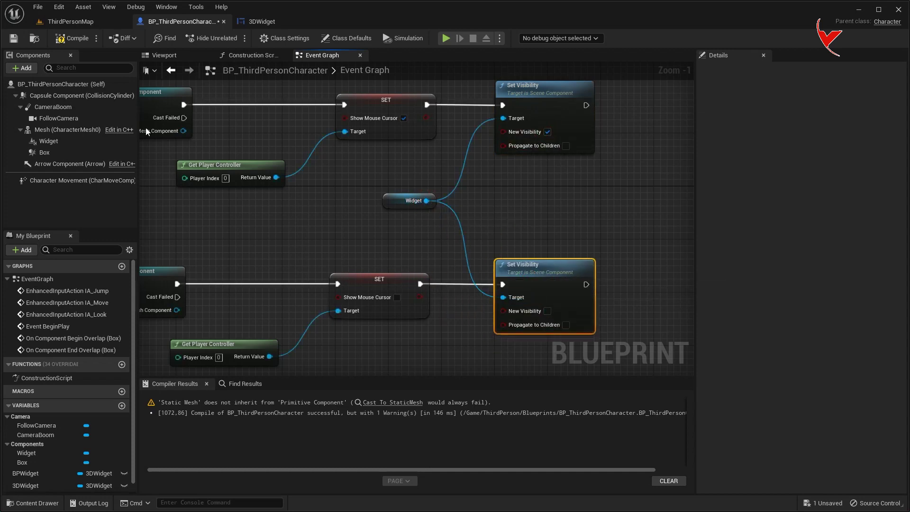
Step: Filter the Widget component's Details by 'vis' for its visibility settings, then recompile
{"action": "left_click", "coordinate": [49, 141]}
{"action": "left_click", "coordinate": [729, 67]}
{"action": "type", "text": "v"}
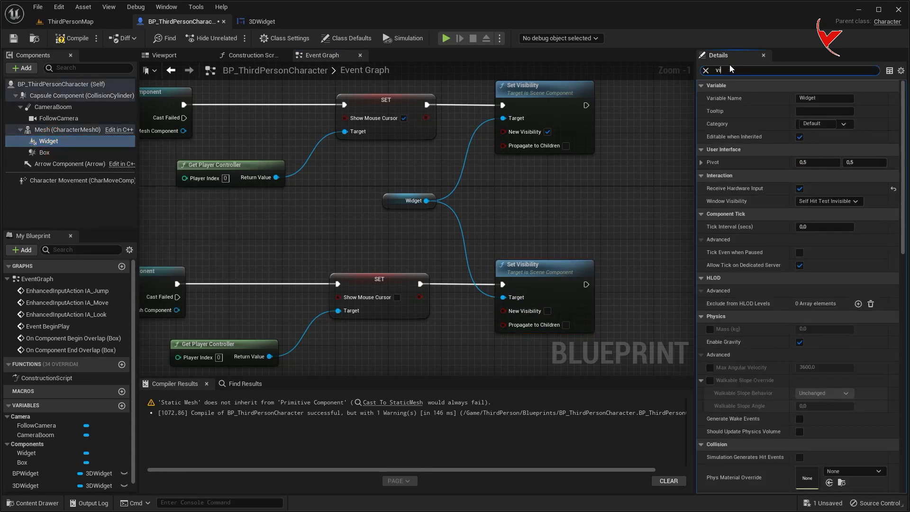
{"action": "type", "text": "is"}
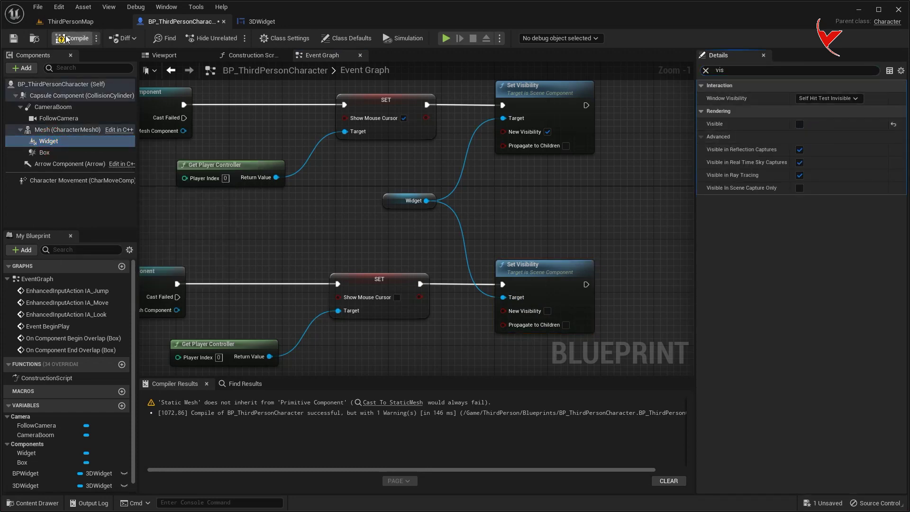
{"action": "left_click", "coordinate": [71, 21]}
{"action": "left_click", "coordinate": [180, 21]}
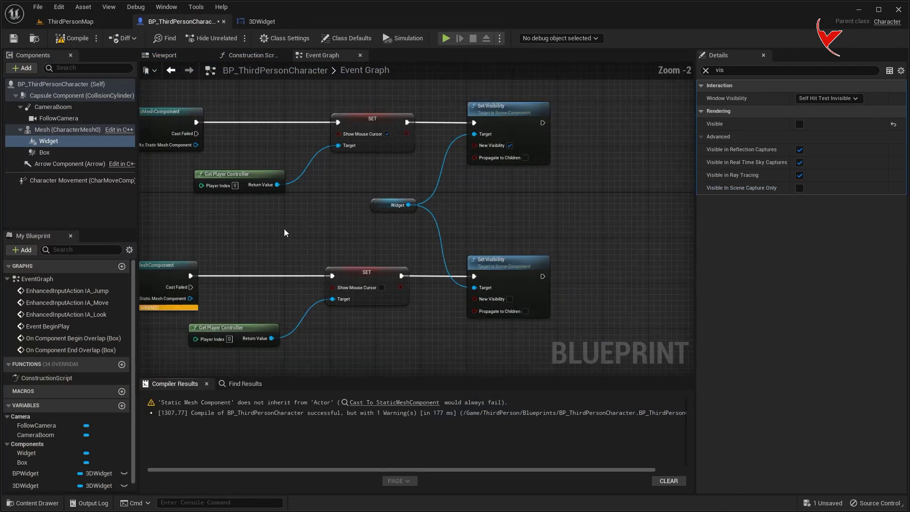
Step: Connect Other Comp to the end-overlap cast's Object pin and recompile
{"action": "scroll", "coordinate": [283, 228], "scroll_direction": "down", "scroll_amount": 2}
{"action": "mouse_move", "coordinate": [352, 207]}
{"action": "right_mouse_down"}
{"action": "mouse_move", "coordinate": [372, 208]}
{"action": "mouse_move", "coordinate": [391, 228]}
{"action": "right_mouse_up"}
{"action": "scroll", "coordinate": [391, 245], "scroll_direction": "up", "scroll_amount": 2}
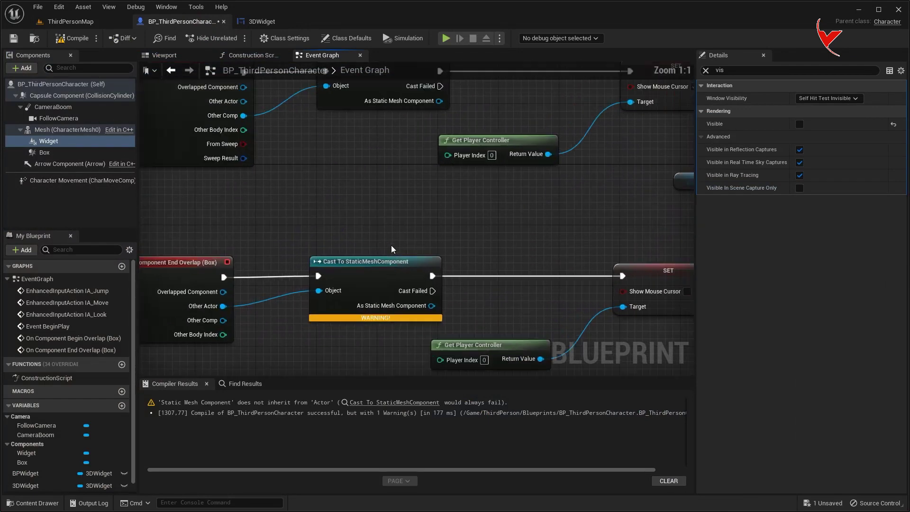
{"action": "left_click_drag", "start_coordinate": [258, 338], "coordinate": [353, 308]}
{"action": "left_click", "coordinate": [71, 38]}
{"action": "left_click", "coordinate": [71, 21]}
Step: Play-test by walking into cubes and clicking the floating white widget panel, using Shift+F1 to free the mouse
{"action": "left_click", "coordinate": [207, 39]}
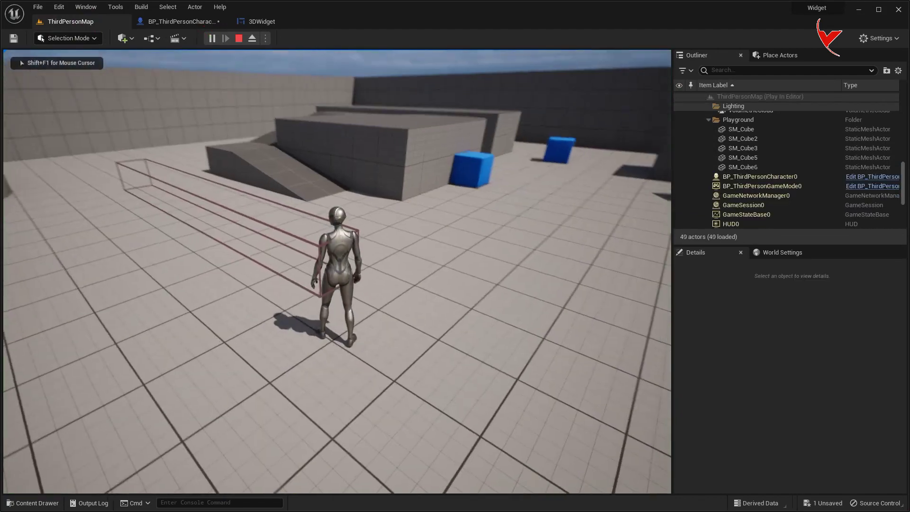
{"action": "left_click", "coordinate": [570, 251]}
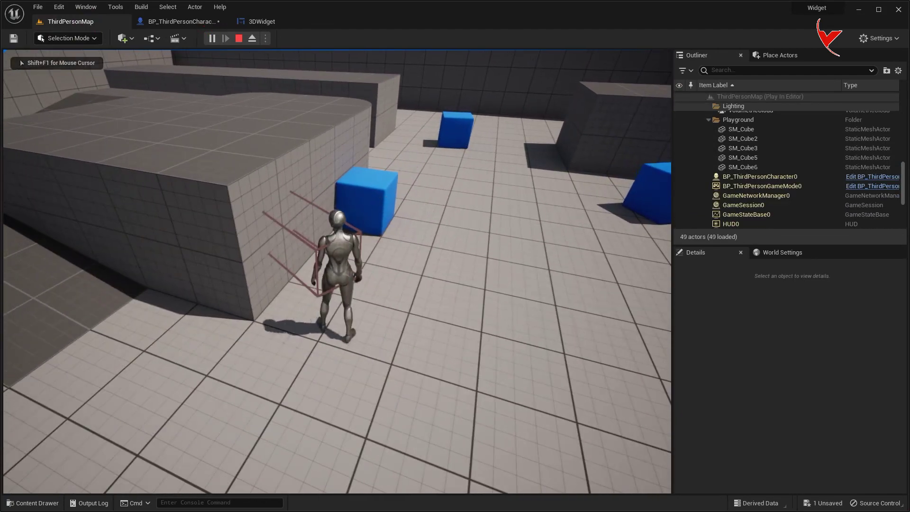
{"action": "key", "text": "shift+F1"}
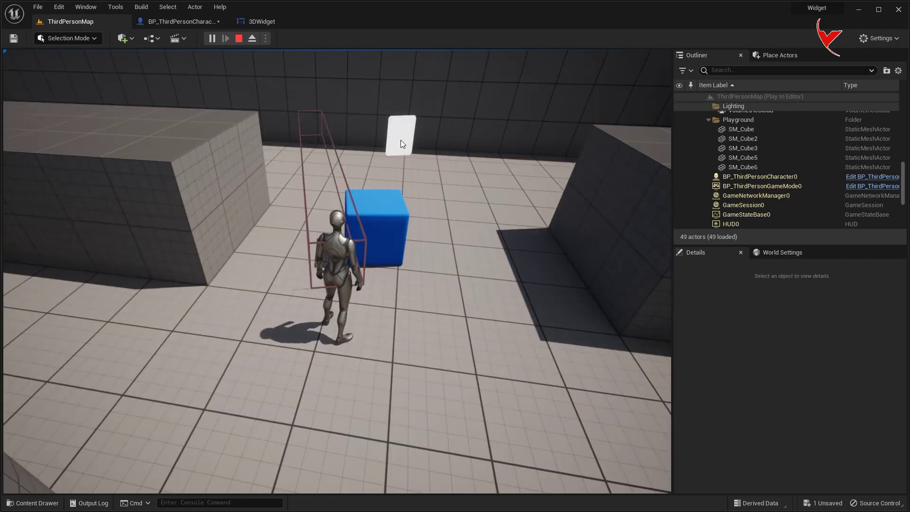
{"action": "left_click", "coordinate": [432, 175]}
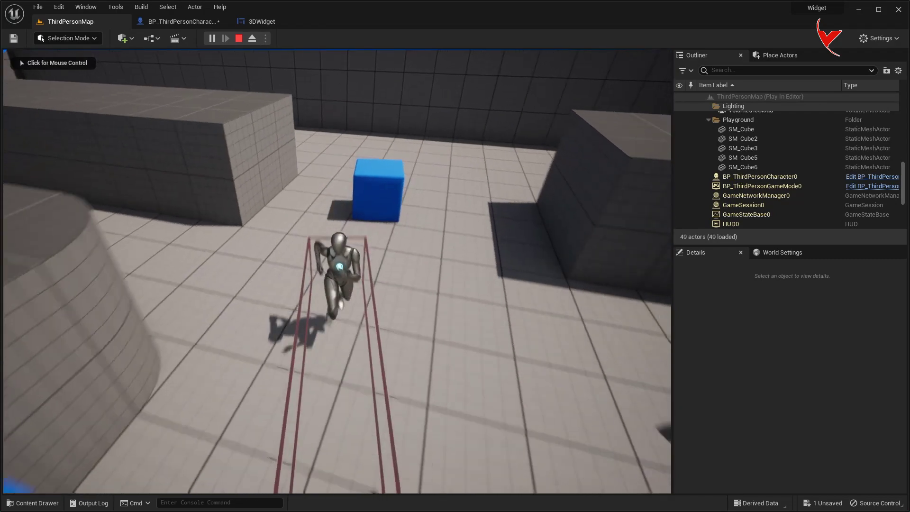
{"action": "key", "text": "shift+F1"}
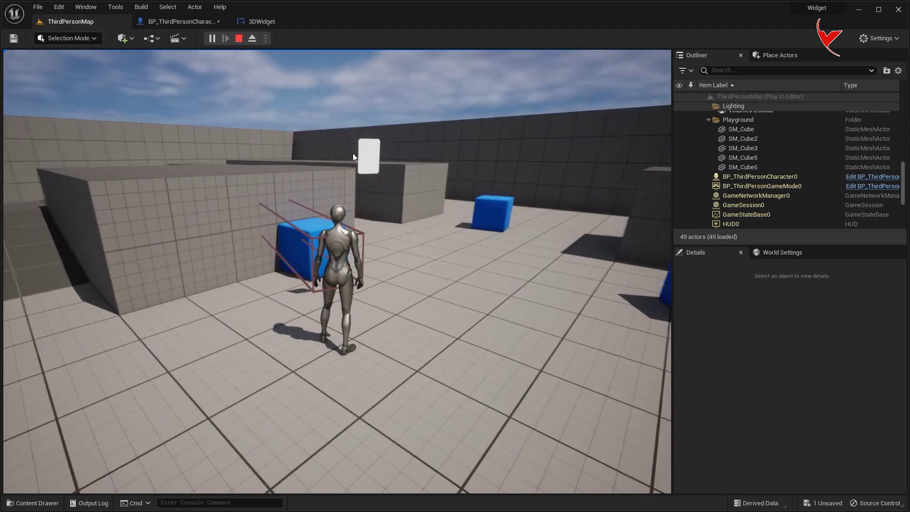
{"action": "left_click", "coordinate": [370, 159]}
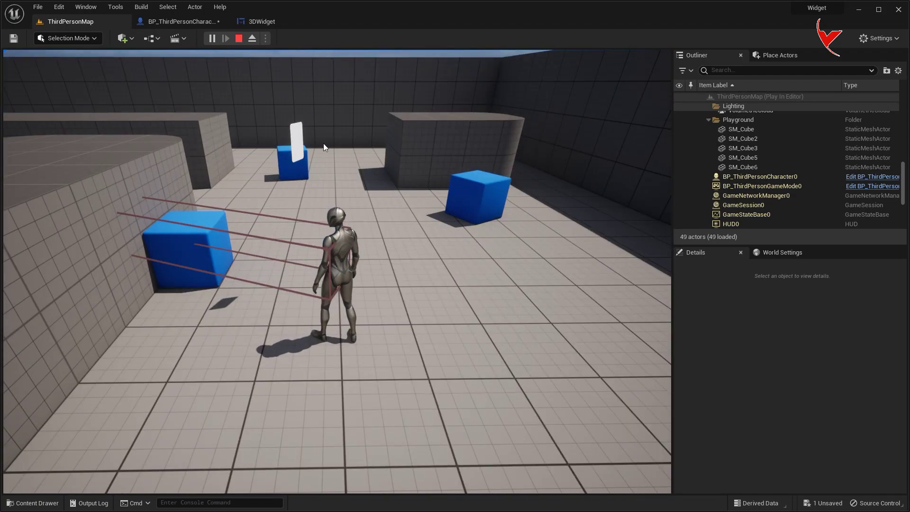
{"action": "left_click", "coordinate": [524, 212]}
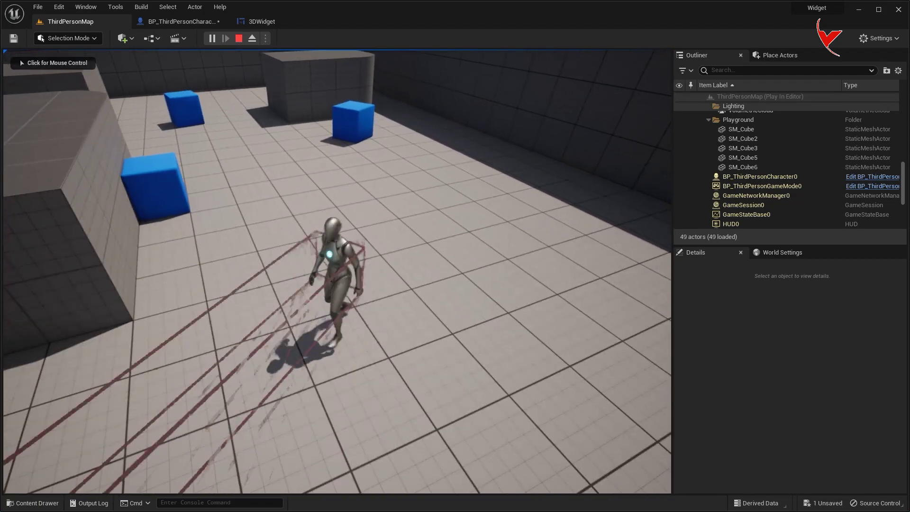
{"action": "key", "text": "Escape"}
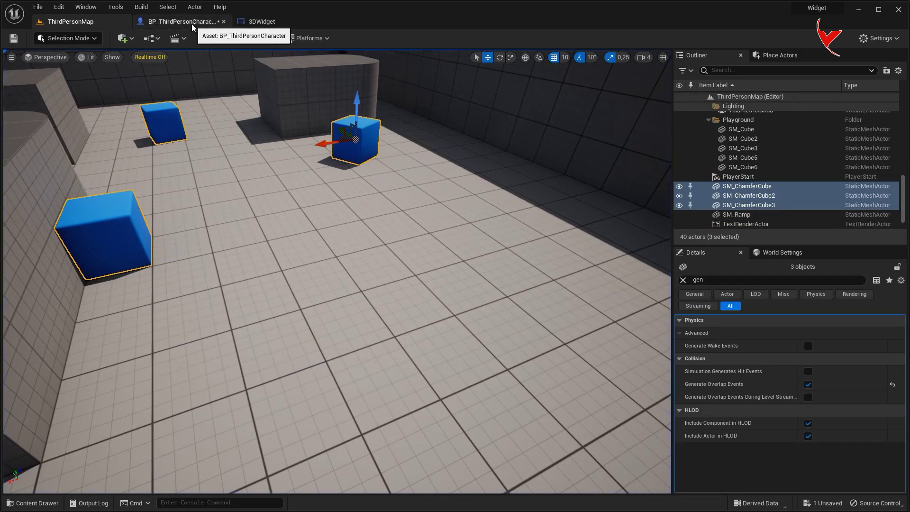
{"action": "left_click", "coordinate": [192, 24]}
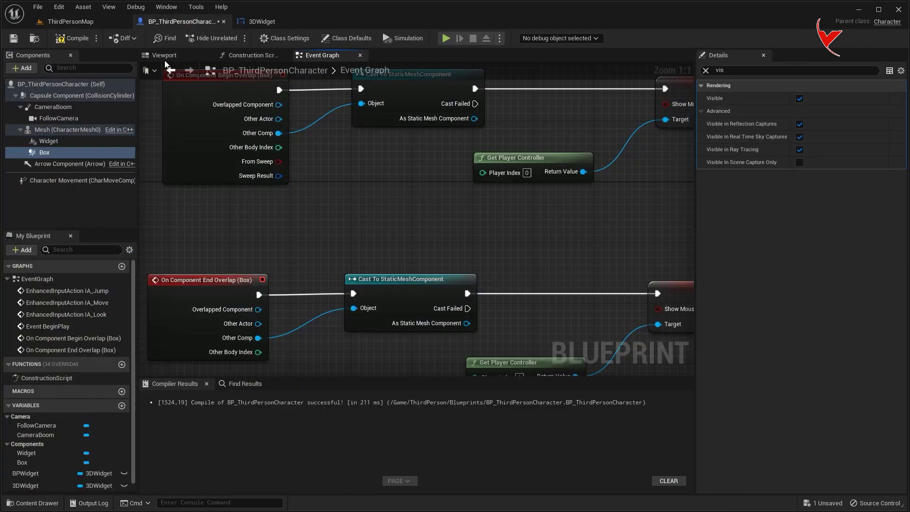
Step: Inspect the Box with the scale tool, then play-test running into a blue cube and back
{"action": "left_click", "coordinate": [164, 56]}
{"action": "left_click", "coordinate": [548, 68]}
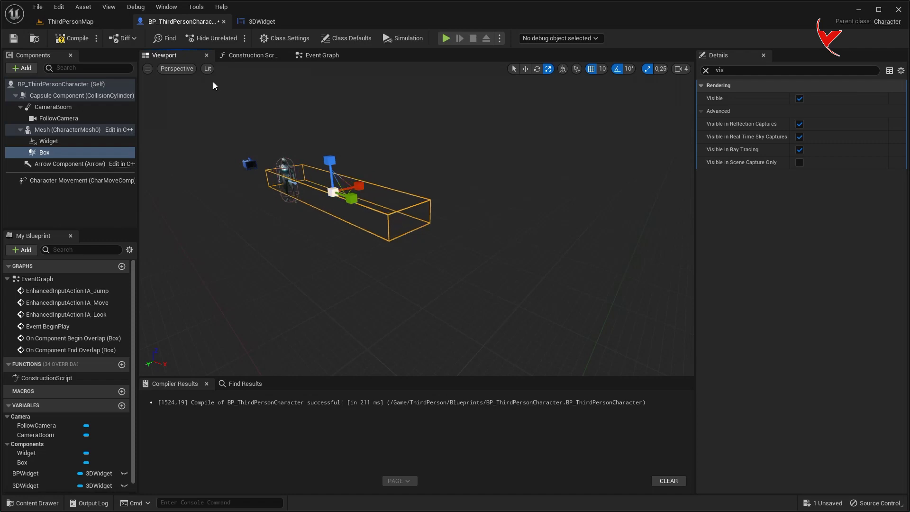
{"action": "left_click", "coordinate": [76, 23]}
{"action": "left_click", "coordinate": [212, 39]}
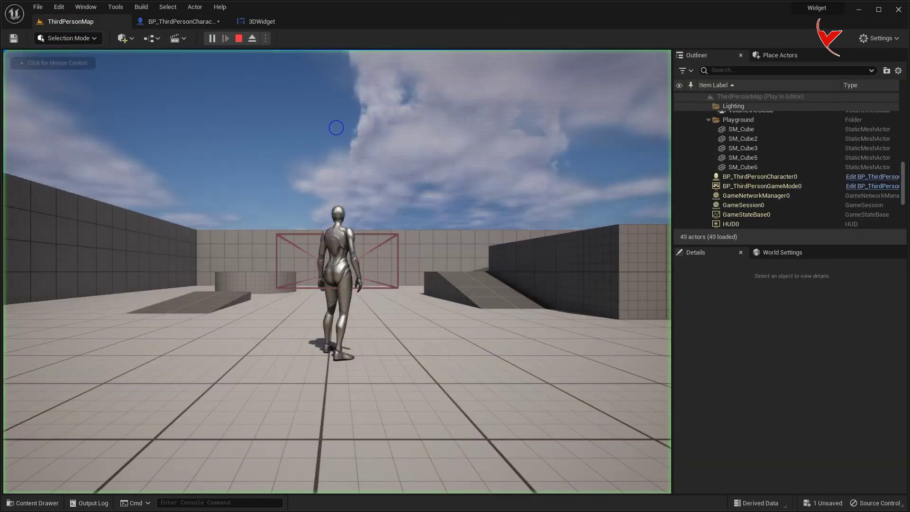
{"action": "key", "text": "w"}
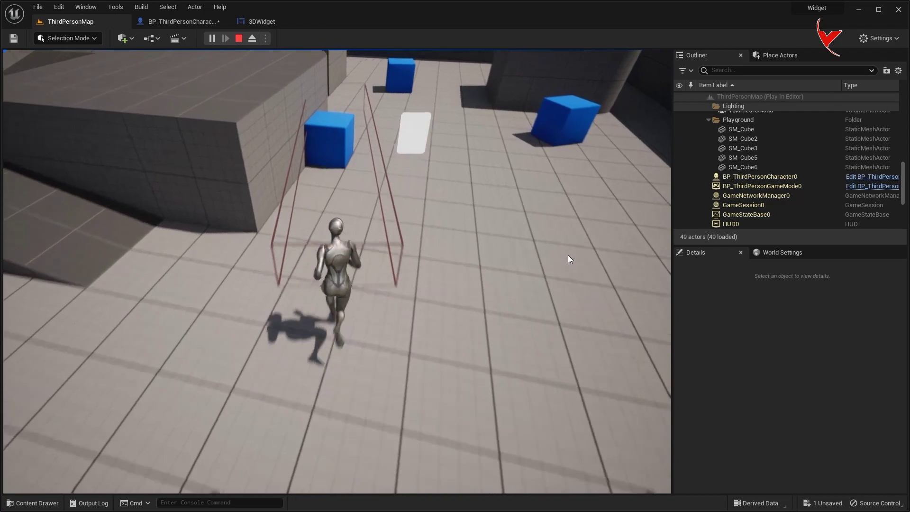
{"action": "key", "text": "w"}
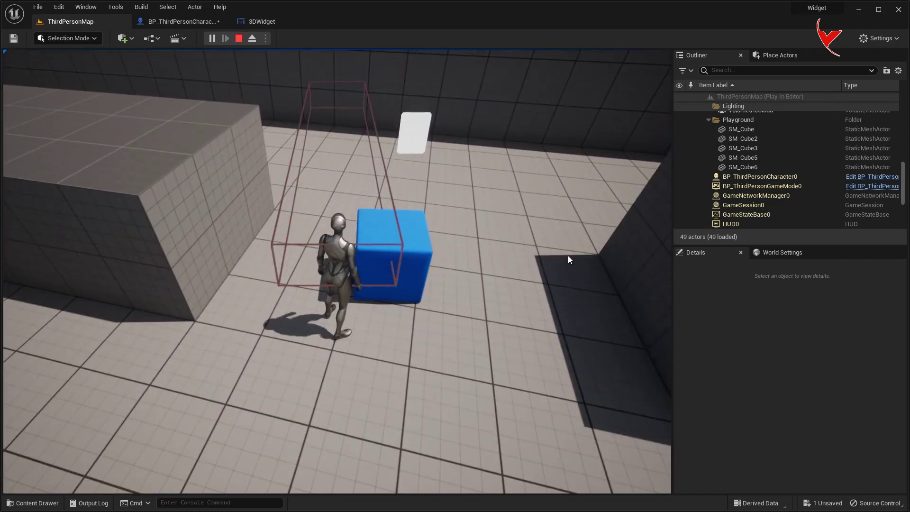
{"action": "key", "text": "w"}
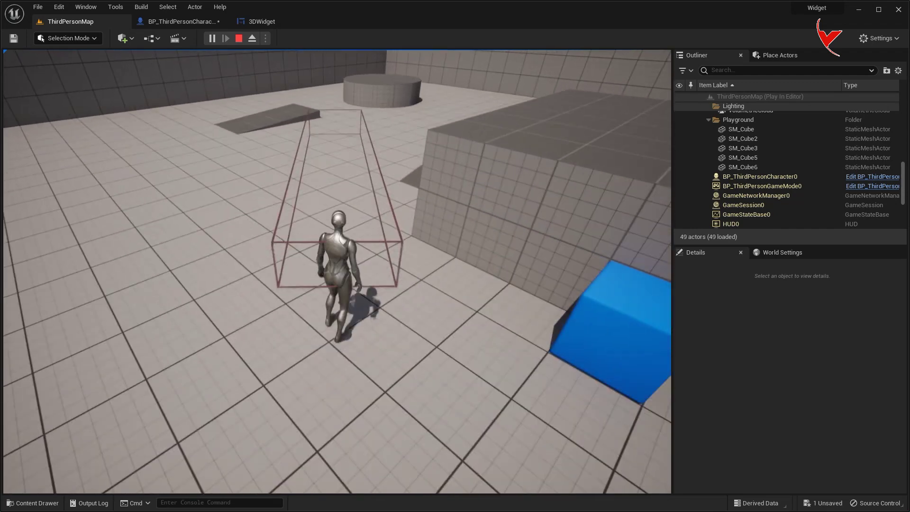
{"action": "key", "text": "Escape"}
{"action": "left_click", "coordinate": [181, 21]}
{"action": "left_click", "coordinate": [338, 55]}
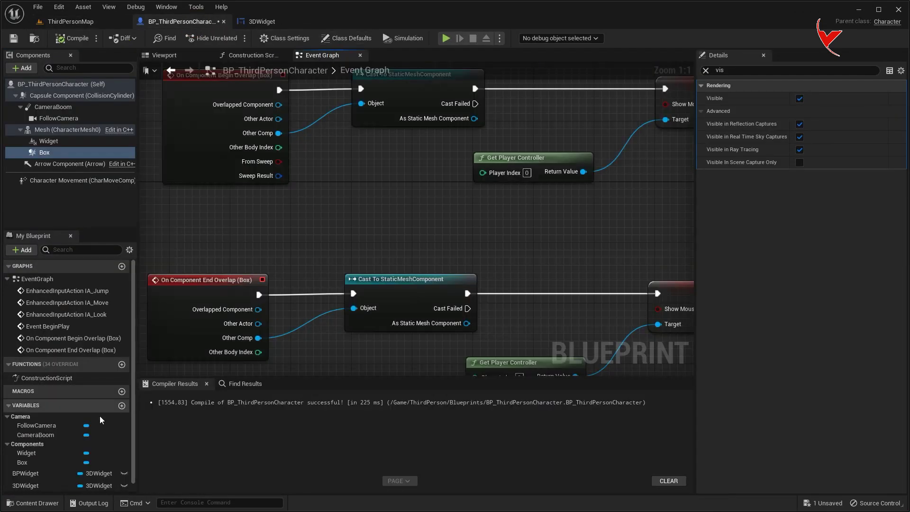
Step: Add a 3DWidget getter near the Set Visibility nodes
{"action": "scroll", "coordinate": [297, 290], "scroll_direction": "down", "scroll_amount": 6}
{"action": "right_click_drag", "start_coordinate": [317, 266], "coordinate": [331, 284]}
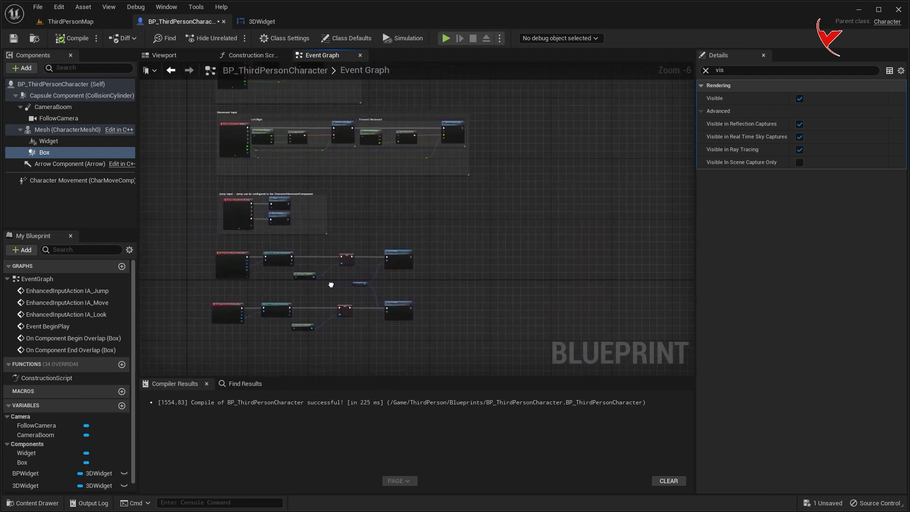
{"action": "scroll", "coordinate": [334, 282], "scroll_direction": "up", "scroll_amount": 3}
{"action": "scroll", "coordinate": [407, 269], "scroll_direction": "up", "scroll_amount": 1}
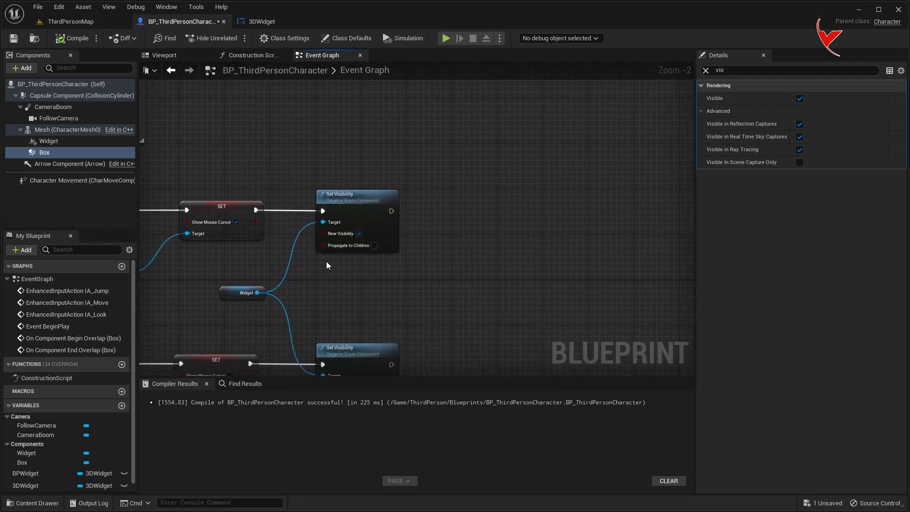
{"action": "scroll", "coordinate": [73, 462], "scroll_direction": "down", "scroll_amount": 1}
{"action": "left_click_drag", "start_coordinate": [46, 475], "coordinate": [331, 284]}
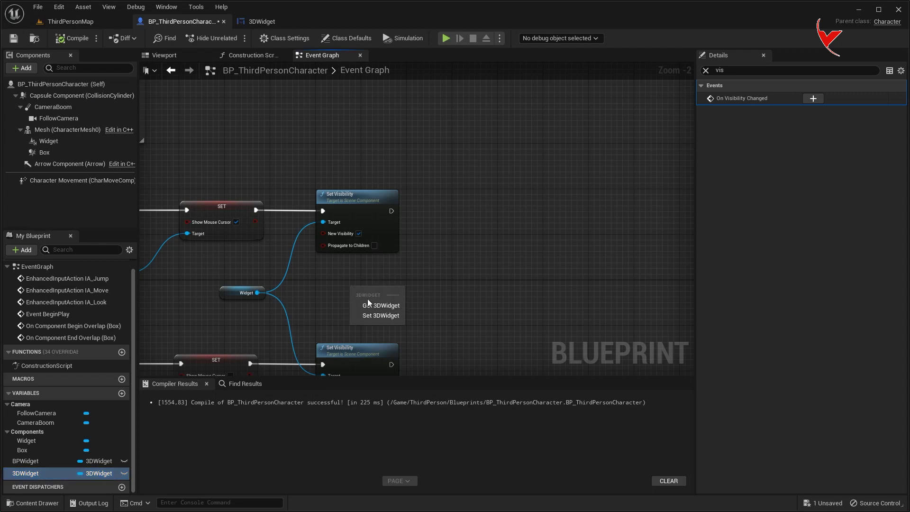
{"action": "left_click", "coordinate": [368, 306]}
Step: Rename the 3DWidget's Text variable to MeshText
{"action": "left_click", "coordinate": [262, 21]}
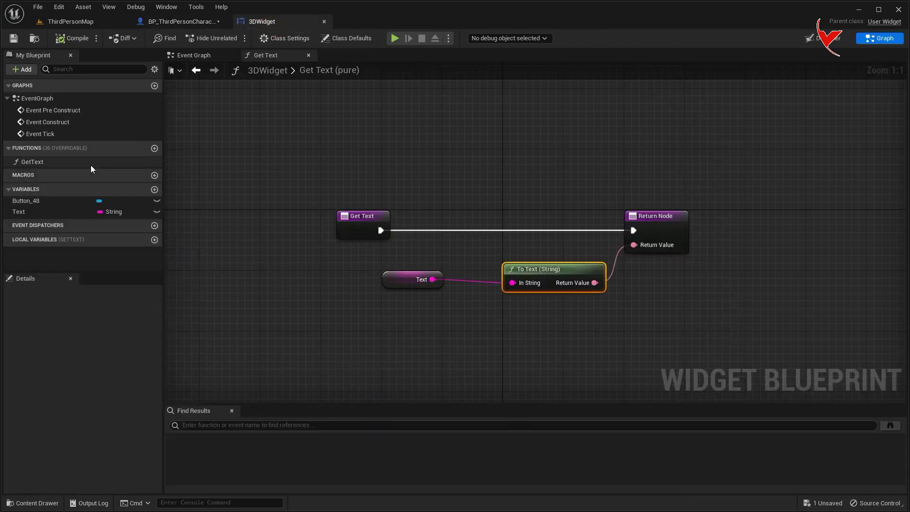
{"action": "left_click", "coordinate": [30, 211]}
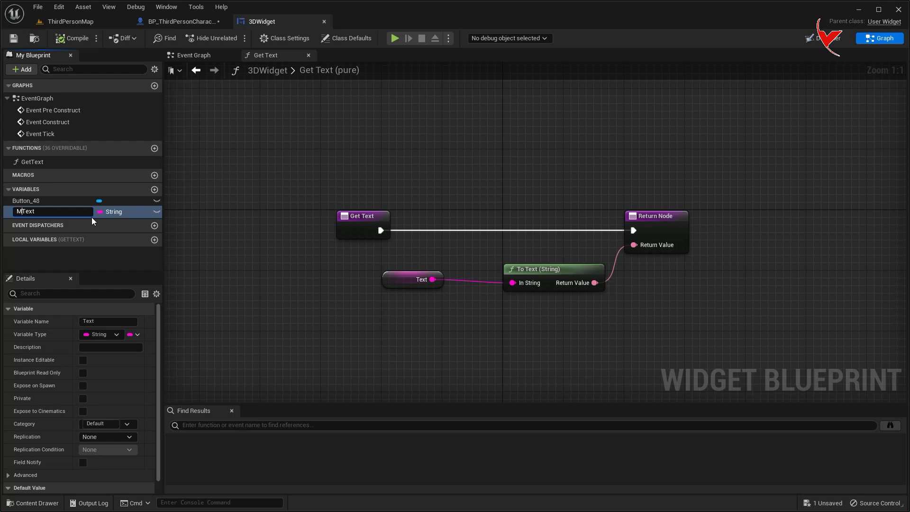
{"action": "type", "text": "esh"}
{"action": "key", "text": "Return"}
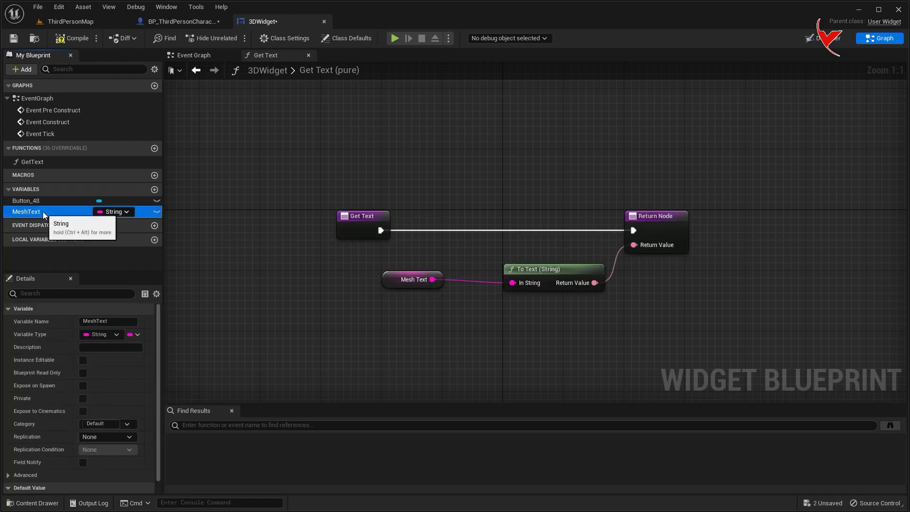
Step: Add a Set MeshText node targeting the 3DWidget reference
{"action": "left_click", "coordinate": [181, 22]}
{"action": "left_click_drag", "start_coordinate": [389, 287], "coordinate": [504, 218]}
{"action": "type", "text": "mesh text"}
{"action": "left_click", "coordinate": [502, 311]}
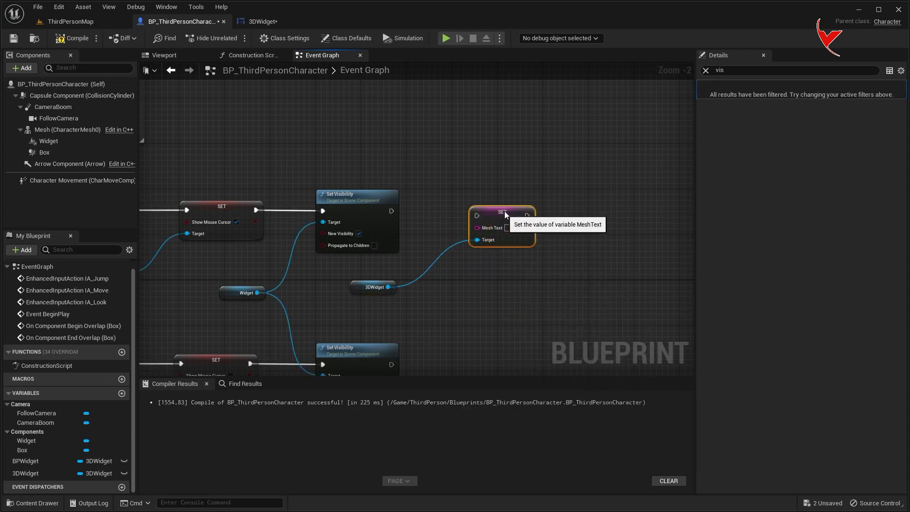
Step: Chain Set Visibility into SET Mesh Text and connect its Target to the 3DWidget reference
{"action": "left_click_drag", "start_coordinate": [391, 211], "coordinate": [476, 211]}
{"action": "right_click_drag", "start_coordinate": [219, 268], "coordinate": [605, 231]}
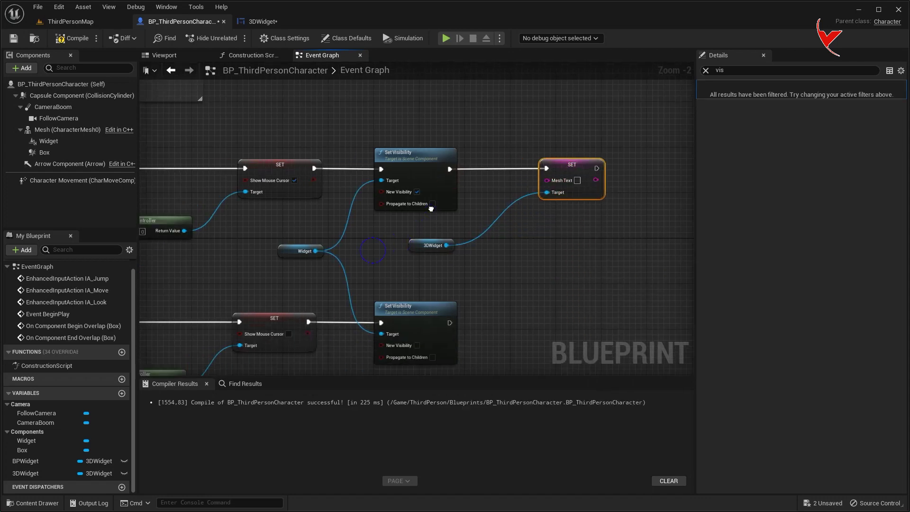
{"action": "scroll", "coordinate": [296, 206], "scroll_direction": "up", "scroll_amount": 2}
{"action": "left_click_drag", "start_coordinate": [285, 207], "coordinate": [448, 196]}
{"action": "right_click_drag", "start_coordinate": [369, 206], "coordinate": [622, 251]}
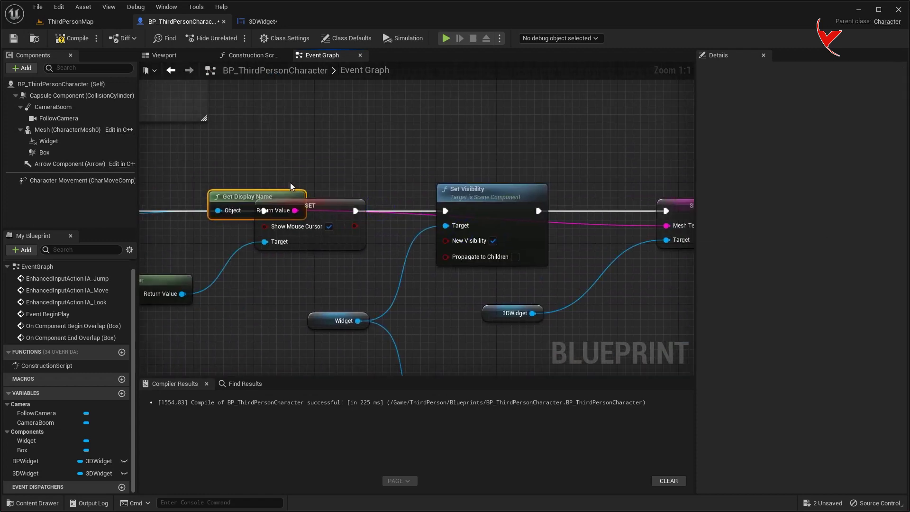
{"action": "left_click_drag", "start_coordinate": [291, 185], "coordinate": [610, 138]}
{"action": "scroll", "coordinate": [439, 203], "scroll_direction": "down", "scroll_amount": 2}
Step: Add a reroute on the Other Actor wire and tidy the Get Display Name and SET Mesh Text nodes
{"action": "double_click", "coordinate": [397, 198]}
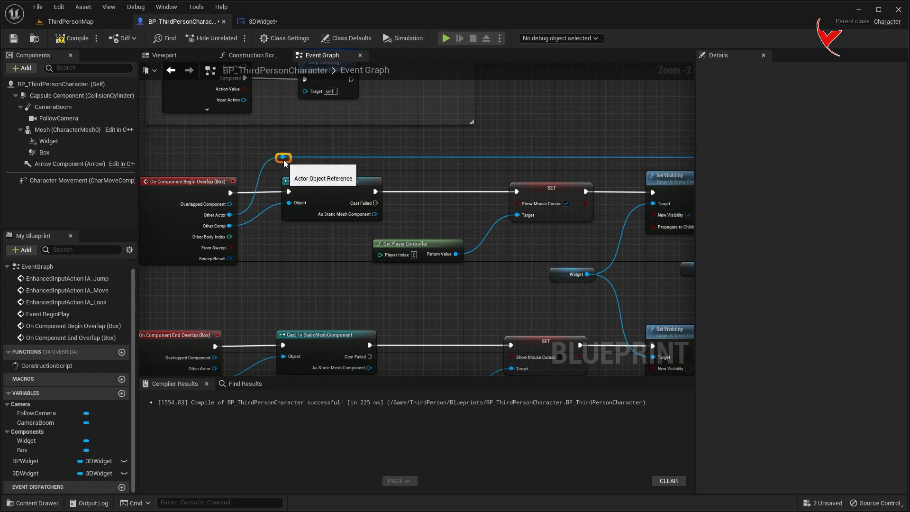
{"action": "right_click_drag", "start_coordinate": [474, 189], "coordinate": [258, 155]}
{"action": "scroll", "coordinate": [409, 111], "scroll_direction": "up", "scroll_amount": 1}
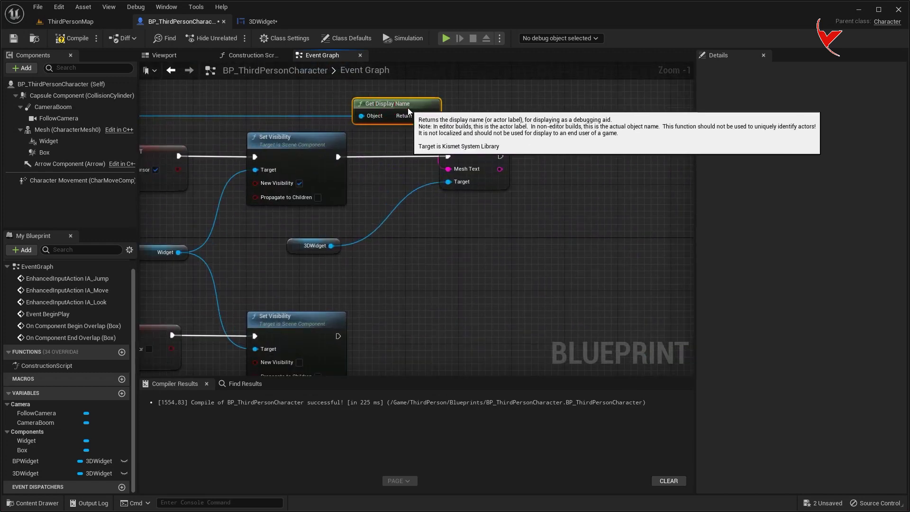
{"action": "right_click_drag", "start_coordinate": [409, 112], "coordinate": [427, 79]}
{"action": "left_click_drag", "start_coordinate": [490, 119], "coordinate": [516, 119]}
Step: Paste a second SET Mesh Text after the lower Set Visibility, target it at 3DWidget, and recompile
{"action": "left_click", "coordinate": [389, 296]}
{"action": "key", "text": "ctrl+v"}
{"action": "left_click_drag", "start_coordinate": [411, 294], "coordinate": [525, 303]}
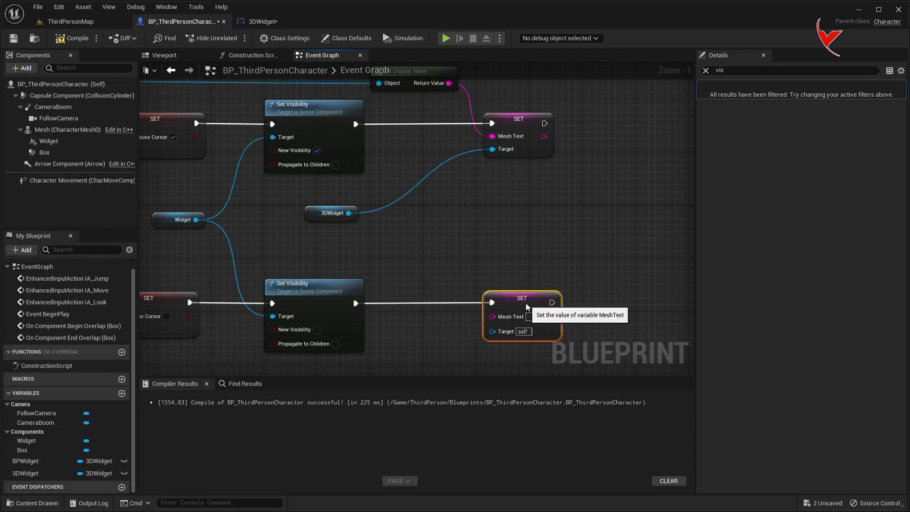
{"action": "left_click_drag", "start_coordinate": [349, 213], "coordinate": [493, 332]}
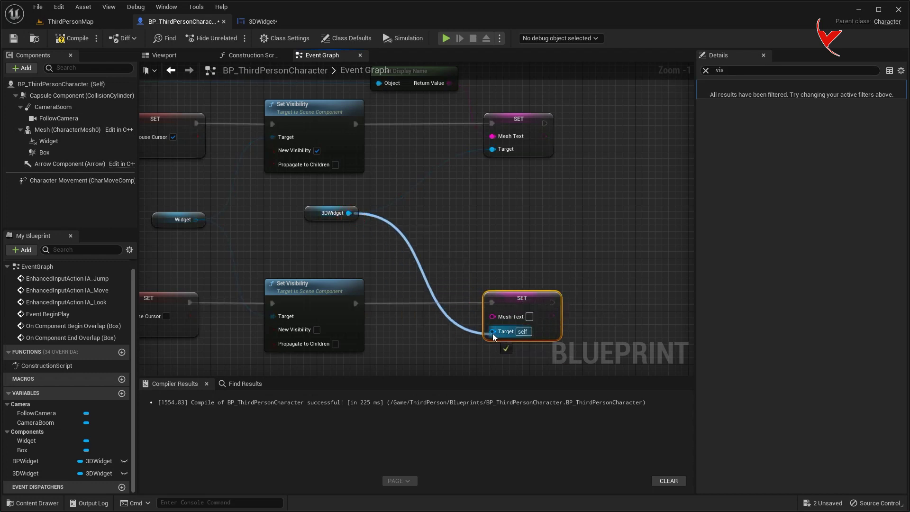
{"action": "key", "text": "F7"}
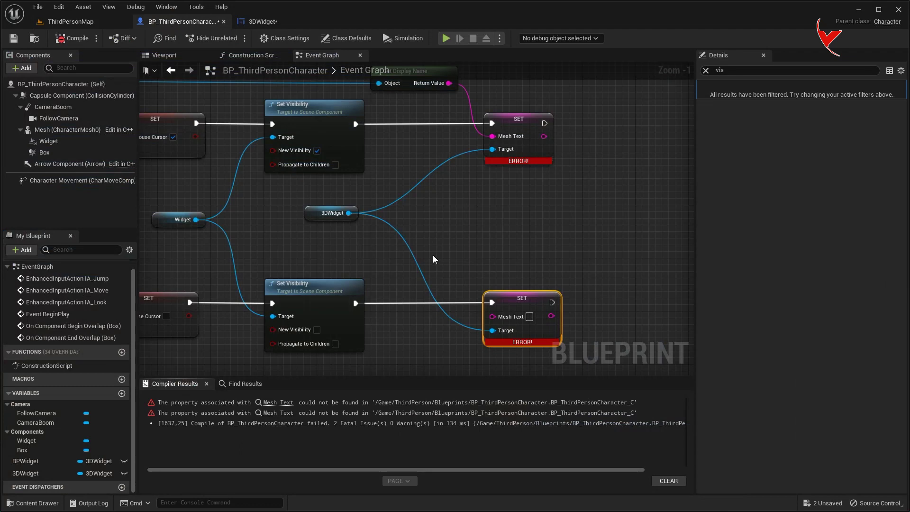
{"action": "left_click", "coordinate": [260, 21]}
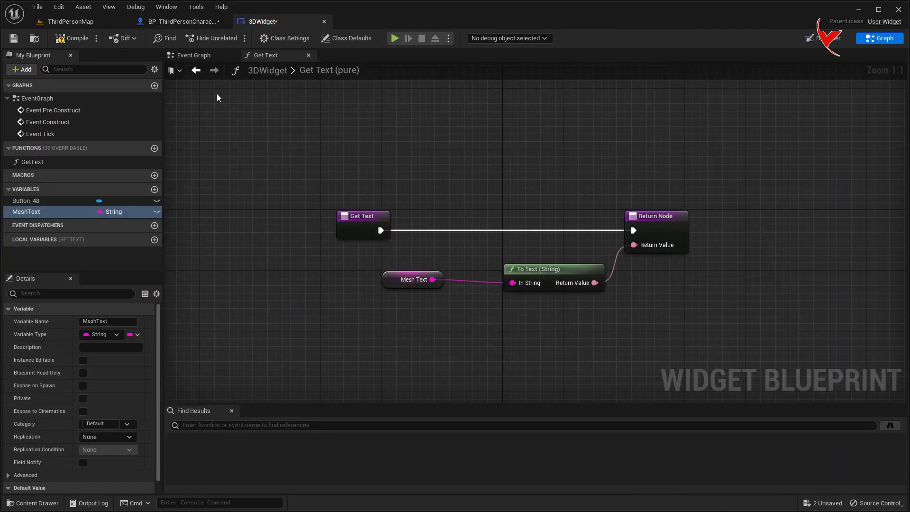
Step: Make MeshText Instance Editable and Expose on Spawn, then compile the 3DWidget and character blueprints
{"action": "left_click", "coordinate": [83, 360]}
{"action": "left_click", "coordinate": [84, 386]}
{"action": "left_click", "coordinate": [77, 38]}
{"action": "left_click", "coordinate": [182, 21]}
{"action": "left_click", "coordinate": [77, 40]}
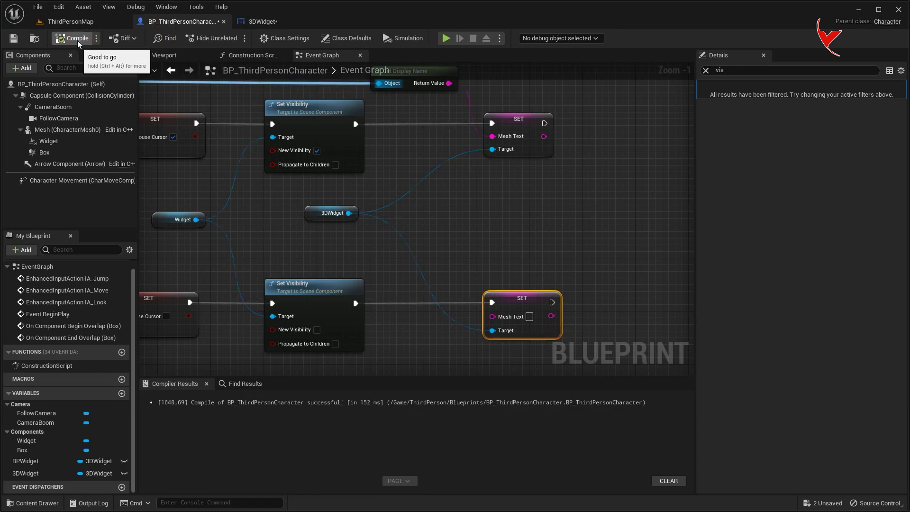
Step: Play the ThirdPersonMap level and walk to a blue cube to see its name label, then stop
{"action": "left_click", "coordinate": [70, 21]}
{"action": "left_click", "coordinate": [210, 39]}
{"action": "key", "text": "w"}
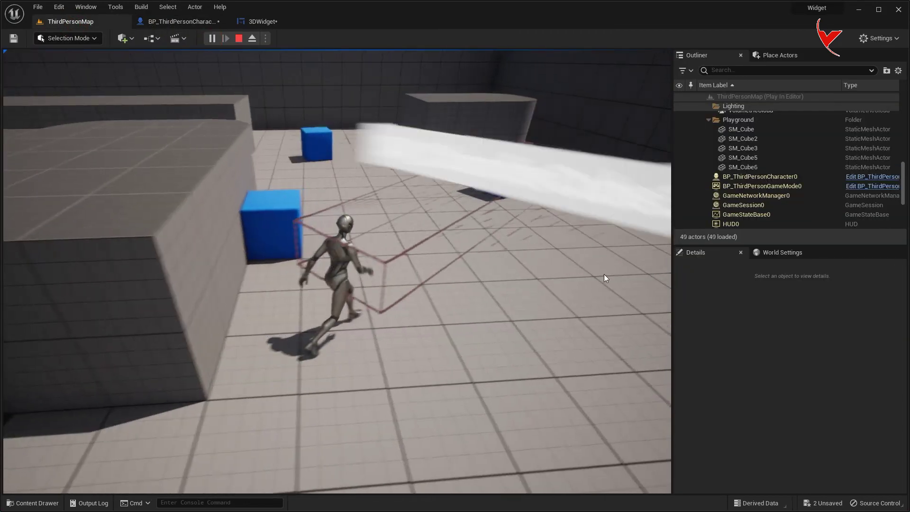
{"action": "key", "text": "w"}
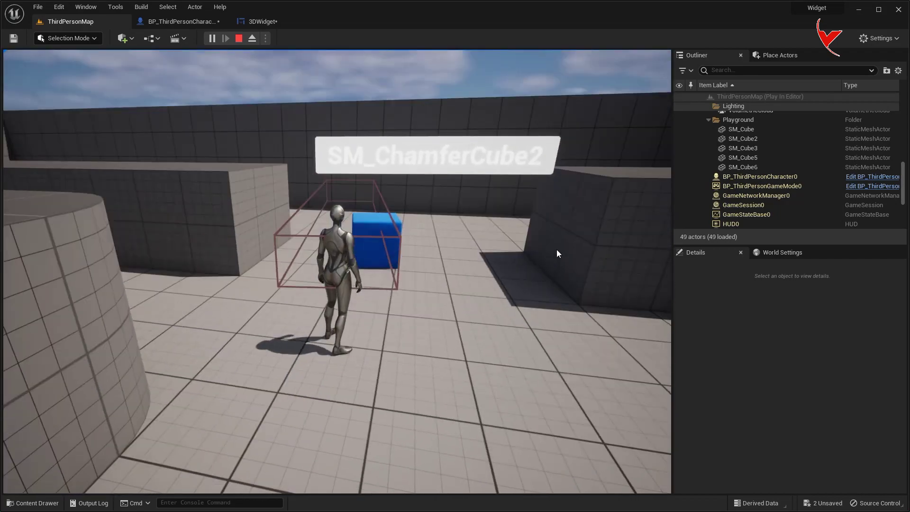
{"action": "key", "text": "Escape"}
{"action": "left_click", "coordinate": [258, 22]}
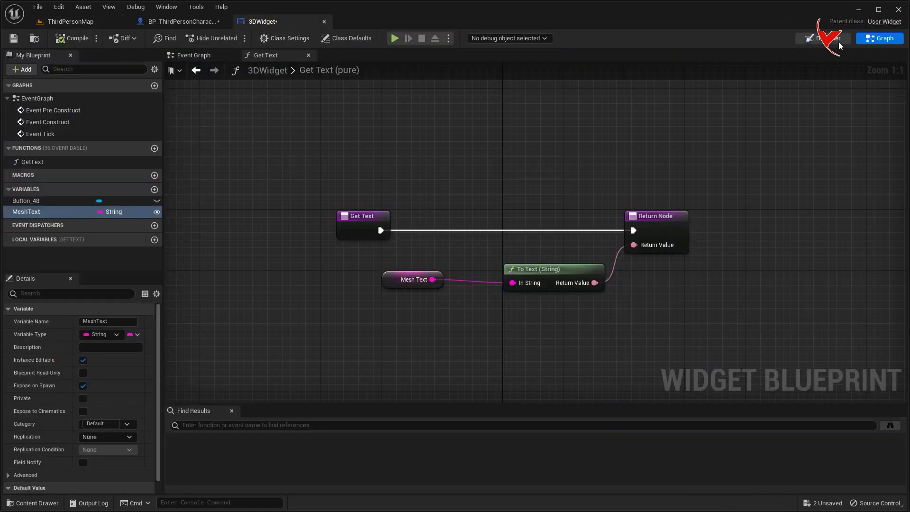
Step: In the Designer, set the Text Block's font size to 11
{"action": "left_click", "coordinate": [837, 40]}
{"action": "scroll", "coordinate": [218, 167], "scroll_direction": "up", "scroll_amount": 8}
{"action": "right_click_drag", "start_coordinate": [217, 166], "coordinate": [440, 202]}
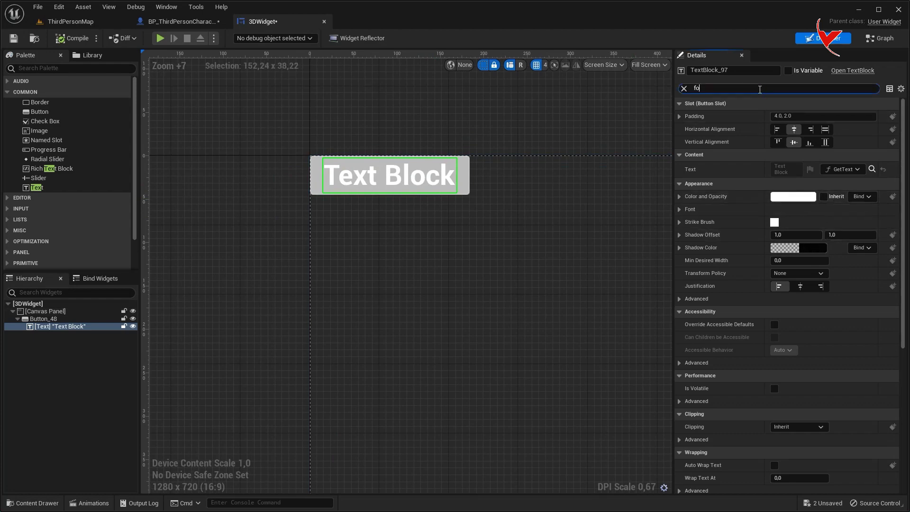
{"action": "type", "text": "n"}
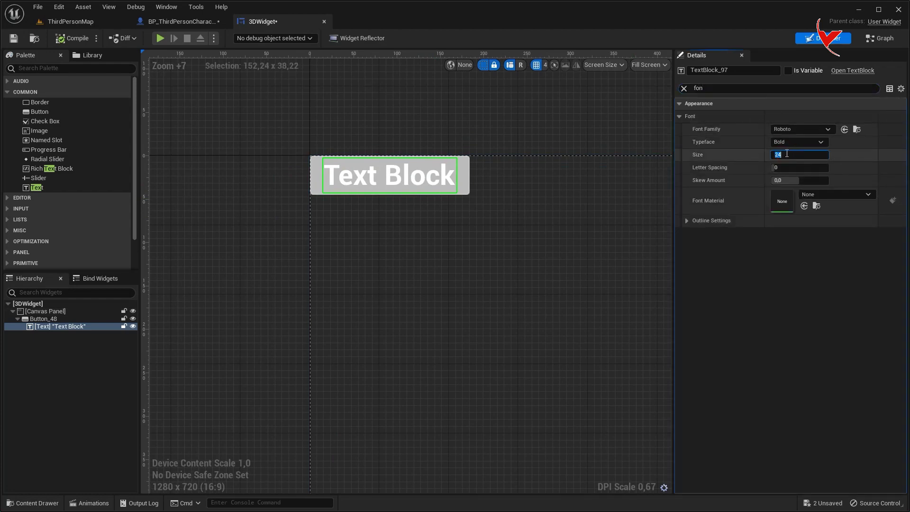
{"action": "key", "text": "Return"}
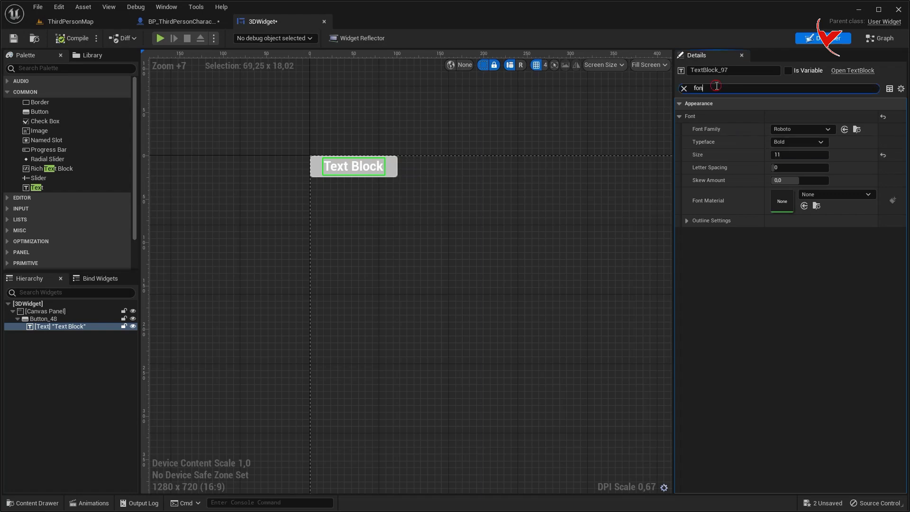
Step: Make the Text Block's colour black, then compile and save the widget
{"action": "type", "text": "co"}
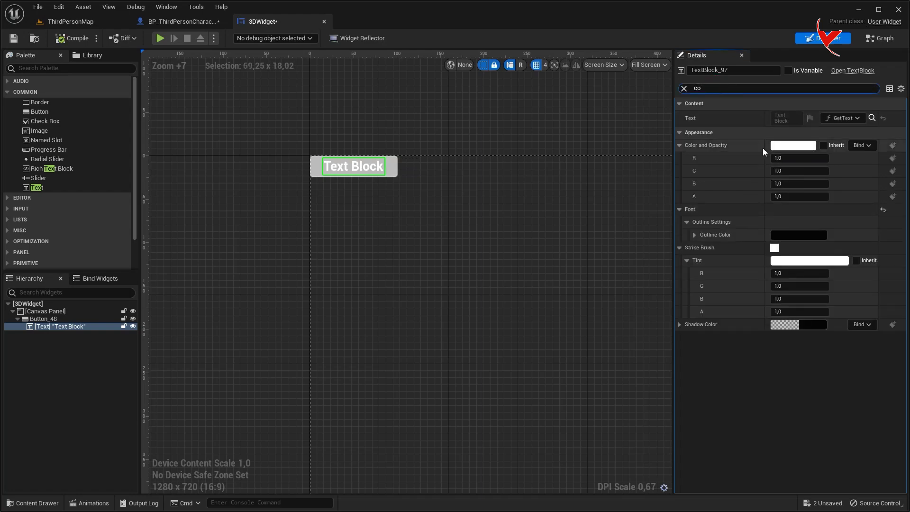
{"action": "left_click", "coordinate": [779, 147]}
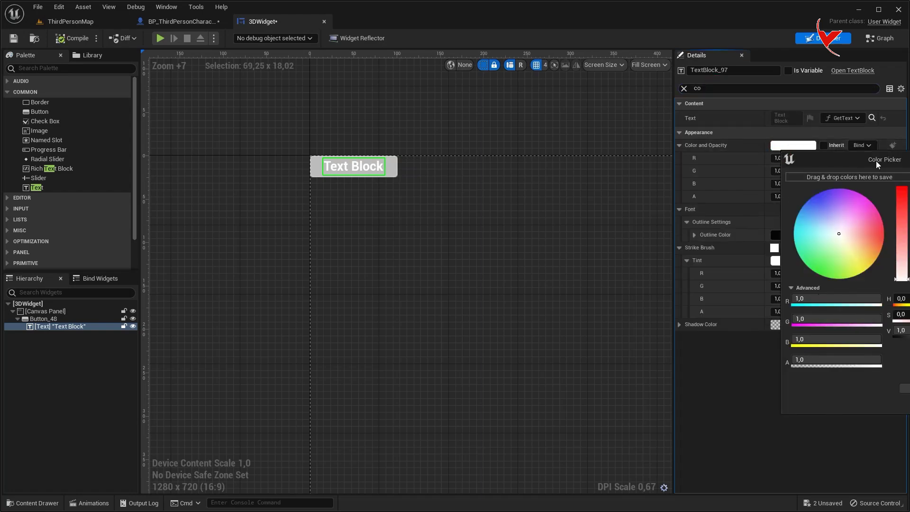
{"action": "left_click_drag", "start_coordinate": [878, 164], "coordinate": [748, 152]}
{"action": "left_click_drag", "start_coordinate": [781, 185], "coordinate": [778, 294]}
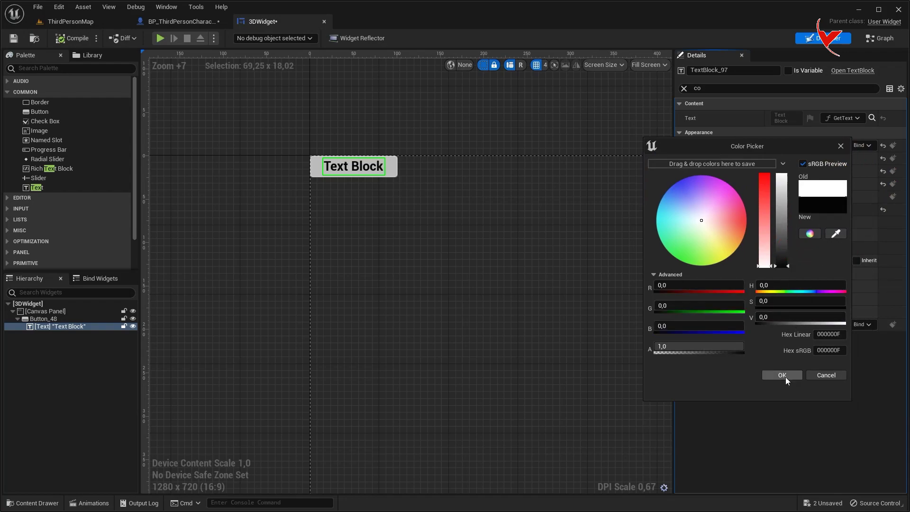
{"action": "left_click", "coordinate": [782, 376]}
{"action": "left_click", "coordinate": [75, 38]}
{"action": "left_click", "coordinate": [70, 21]}
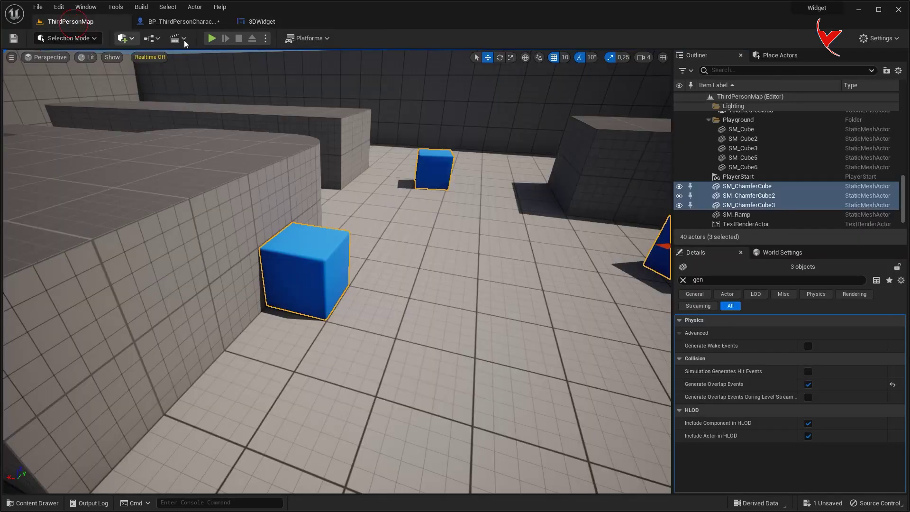
Step: Play the level and walk up to a cube to check the smaller black name label, then stop
{"action": "left_click", "coordinate": [212, 38]}
{"action": "key", "text": "shift+F1"}
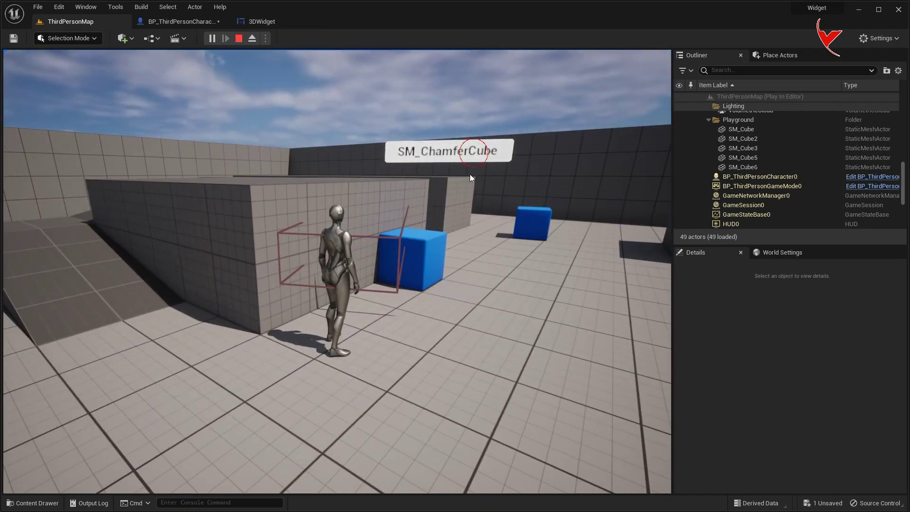
{"action": "left_click", "coordinate": [471, 156]}
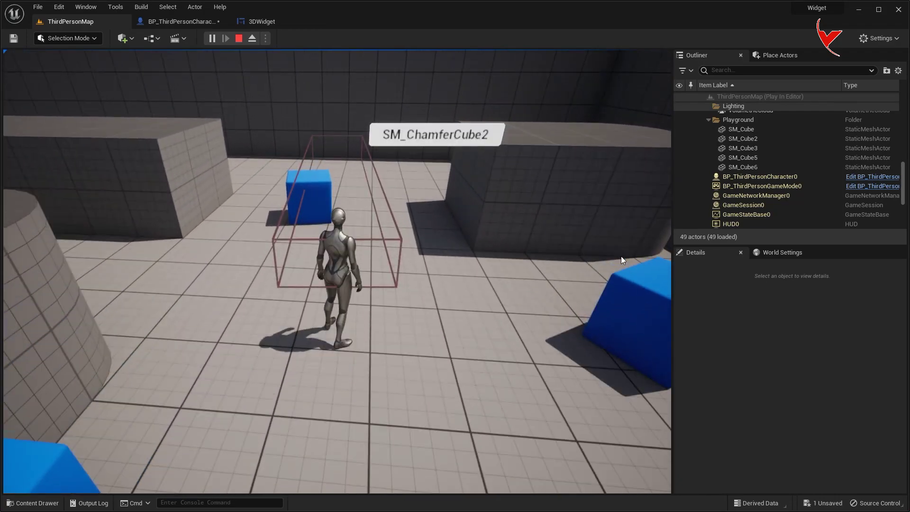
{"action": "key", "text": "Escape"}
{"action": "left_click", "coordinate": [262, 21]}
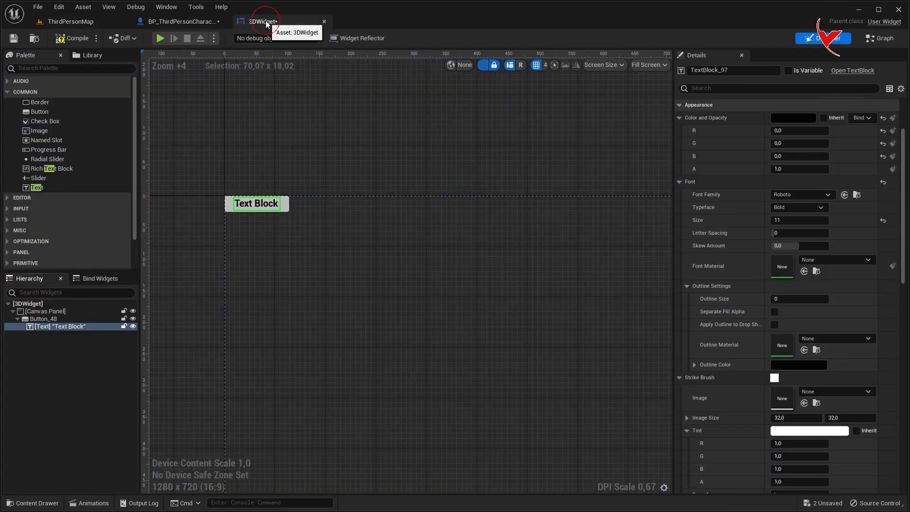
Step: Add an On Pressed event for Button_48
{"action": "left_click", "coordinate": [54, 318]}
{"action": "scroll", "coordinate": [737, 441], "scroll_direction": "down", "scroll_amount": 3}
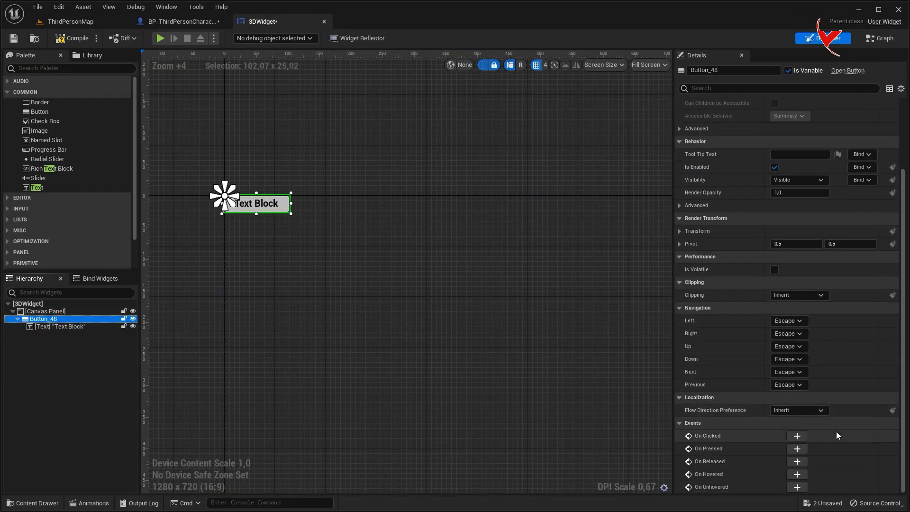
{"action": "left_click", "coordinate": [797, 449]}
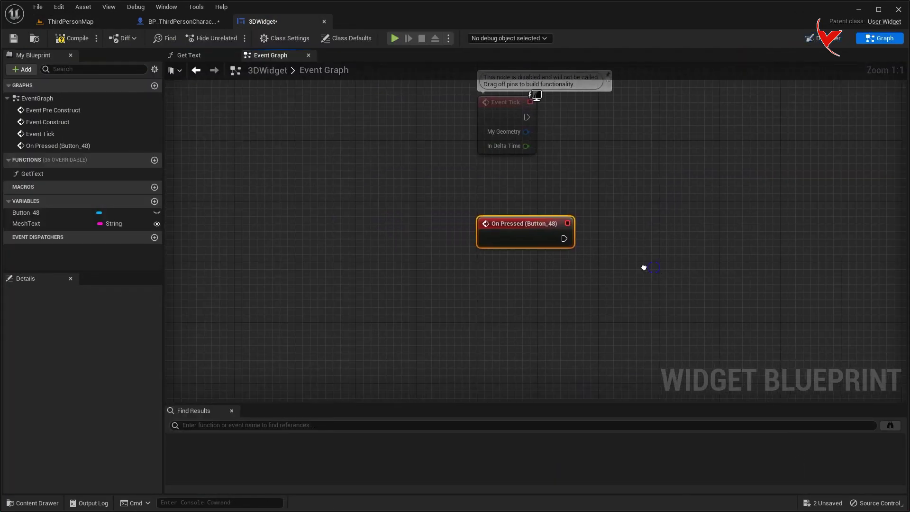
Step: Create Boolean IsDestroy?, set it true on button press, and expose it on spawn
{"action": "left_click", "coordinate": [154, 202]}
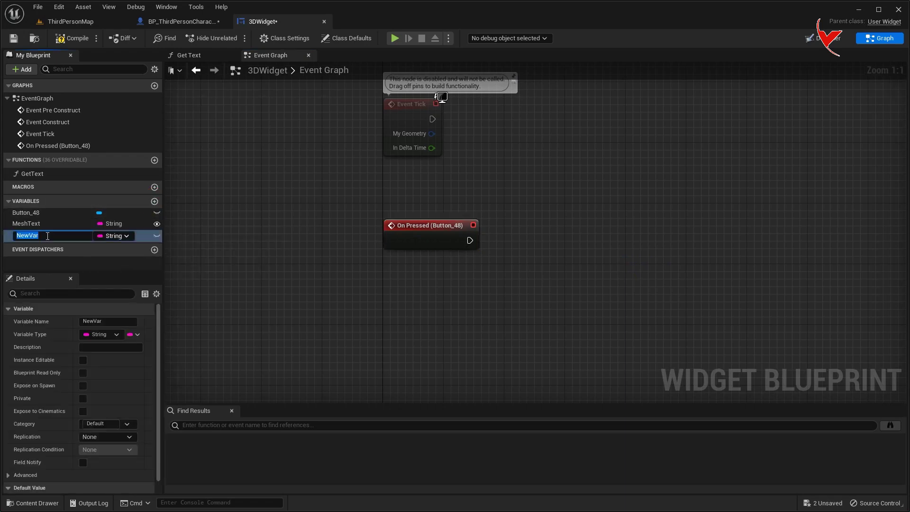
{"action": "type", "text": "IsDestroy?"}
{"action": "left_click", "coordinate": [113, 237]}
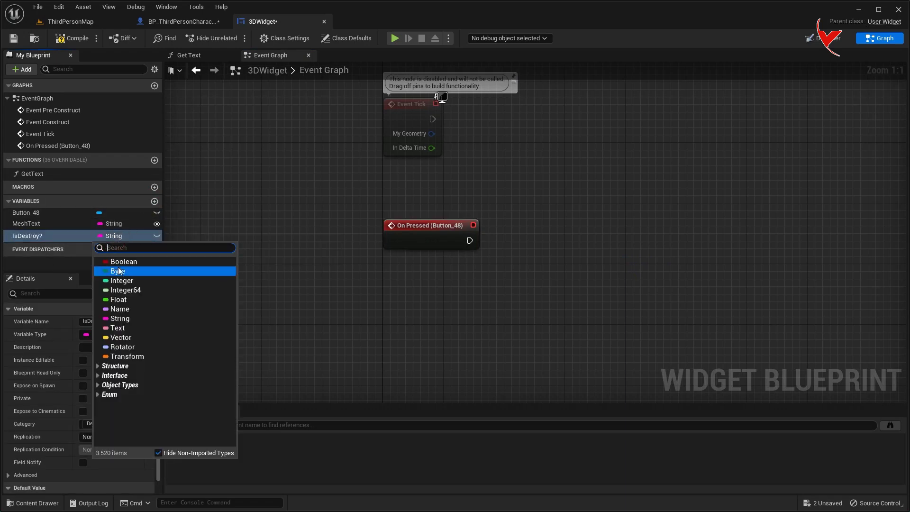
{"action": "left_click", "coordinate": [119, 262]}
{"action": "left_click_drag", "start_coordinate": [49, 239], "coordinate": [587, 232]}
{"action": "left_click", "coordinate": [538, 260]}
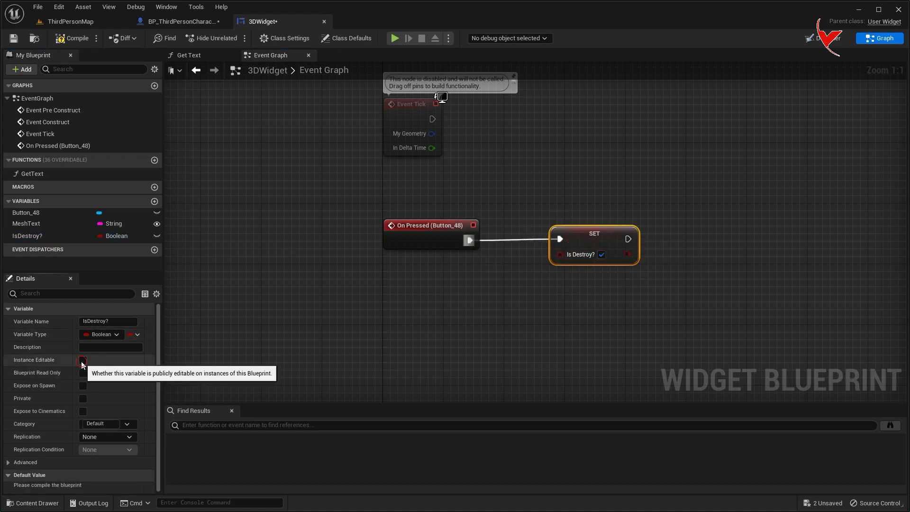
{"action": "left_click", "coordinate": [83, 386]}
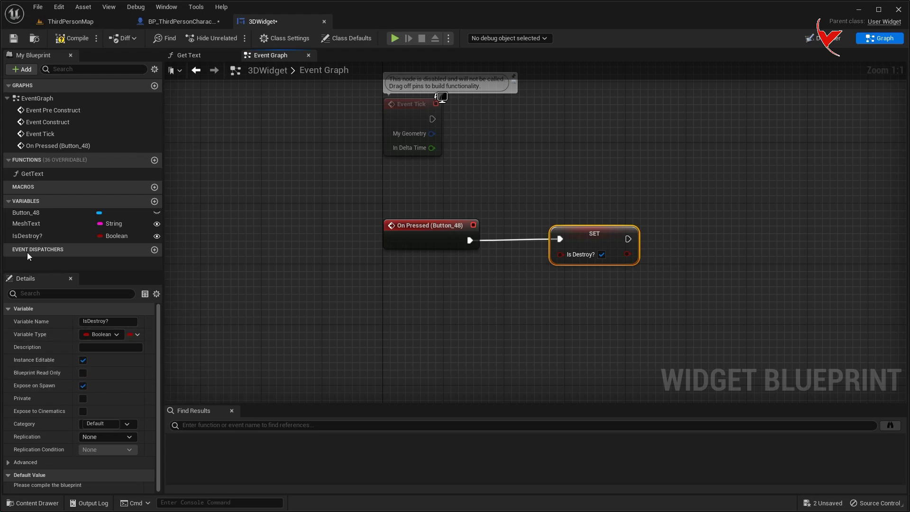
{"action": "left_click", "coordinate": [195, 21]}
{"action": "right_click_drag", "start_coordinate": [432, 214], "coordinate": [368, 196]}
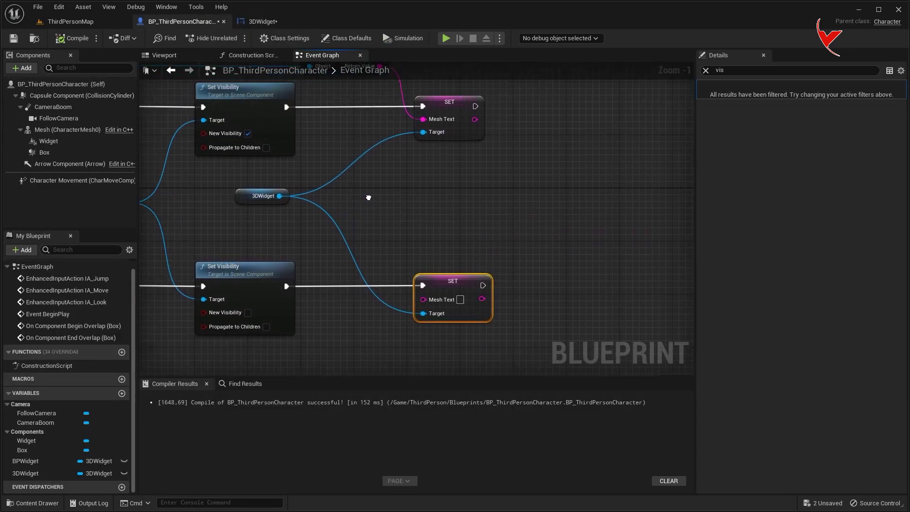
Step: Add a Branch after the upper SET Mesh Text using the 3DWidget's Is Destroy? as condition
{"action": "right_click_drag", "start_coordinate": [313, 199], "coordinate": [241, 199]}
{"action": "left_click_drag", "start_coordinate": [209, 195], "coordinate": [477, 240]}
{"action": "type", "text": "isdestroy"}
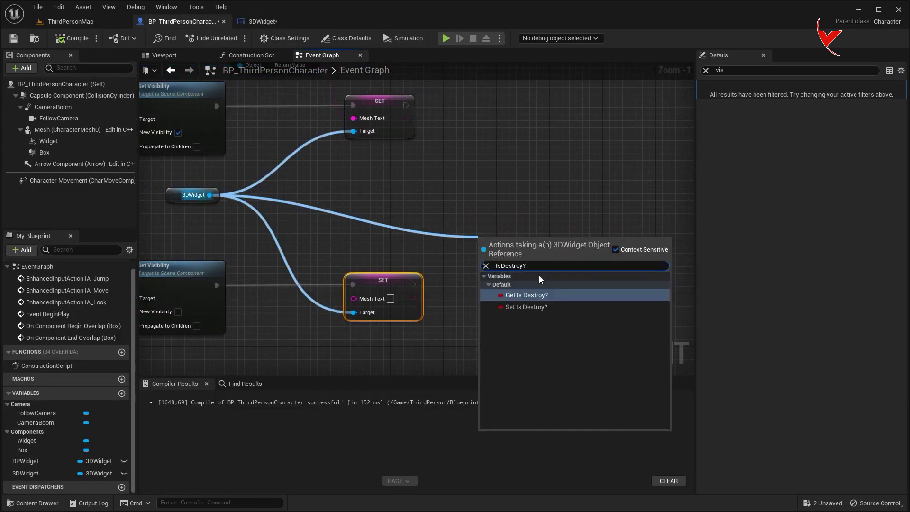
{"action": "left_click", "coordinate": [522, 297]}
{"action": "left_click_drag", "start_coordinate": [515, 245], "coordinate": [436, 201]}
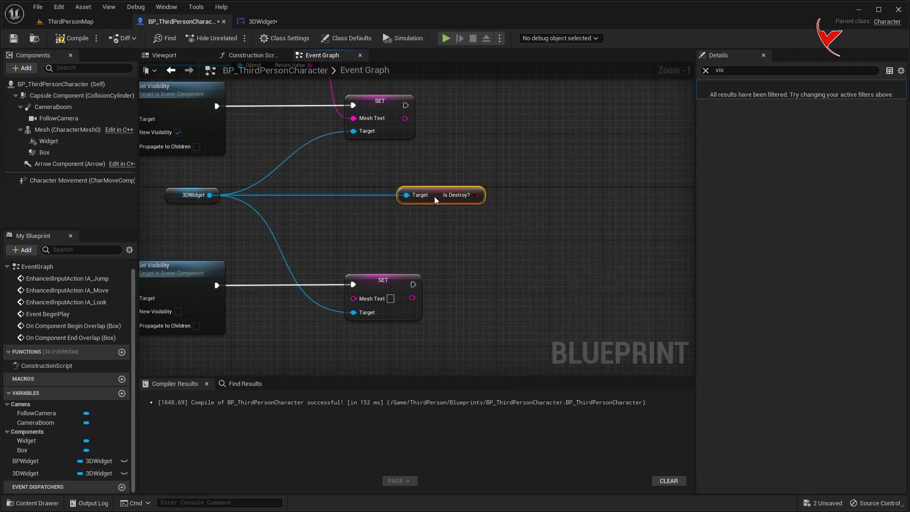
{"action": "right_click_drag", "start_coordinate": [436, 200], "coordinate": [399, 274]}
{"action": "left_click_drag", "start_coordinate": [370, 179], "coordinate": [451, 178]}
{"action": "type", "text": "branch"}
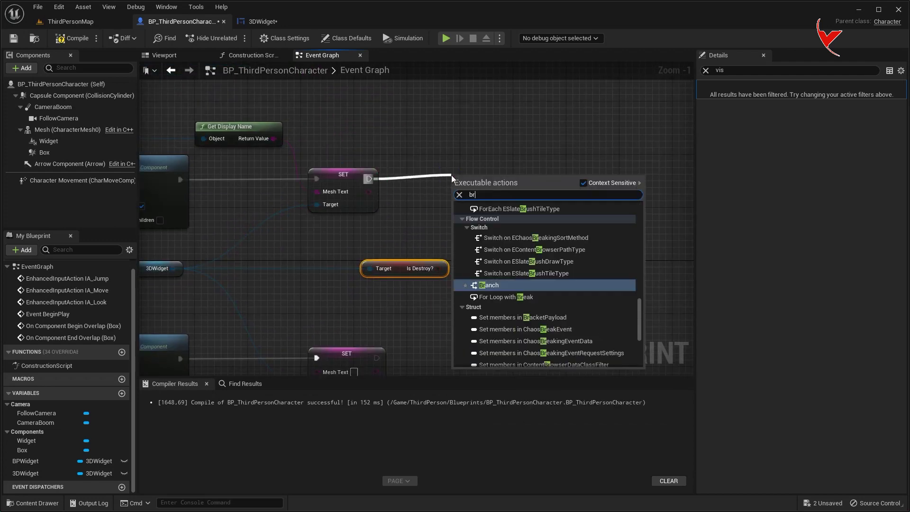
{"action": "left_click", "coordinate": [510, 342]}
{"action": "mouse_move", "coordinate": [462, 192]}
{"action": "left_mouse_down"}
{"action": "mouse_move", "coordinate": [439, 269]}
{"action": "mouse_move", "coordinate": [385, 267]}
{"action": "left_mouse_up"}
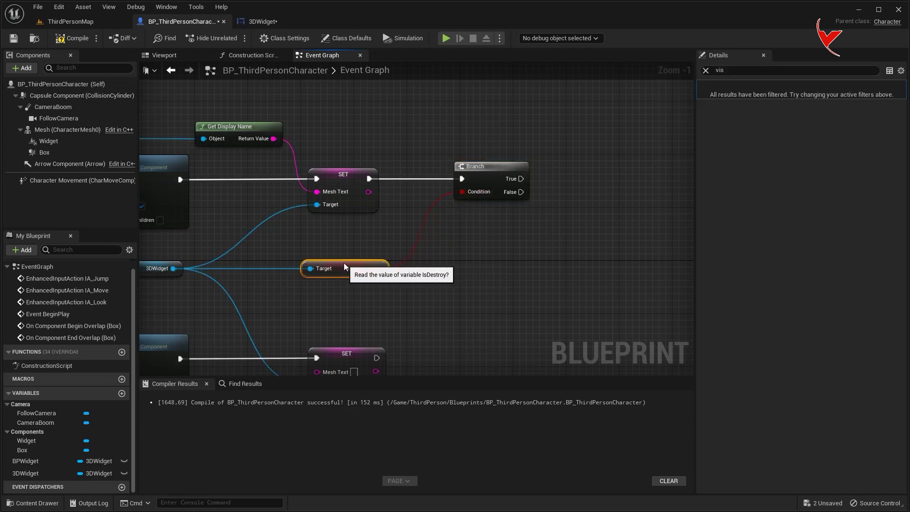
Step: Run Destroy Actor on the overlapped actor from the Branch's True output, via a reroute point
{"action": "scroll", "coordinate": [478, 243], "scroll_direction": "down", "scroll_amount": 2}
{"action": "right_click_drag", "start_coordinate": [478, 244], "coordinate": [320, 303]}
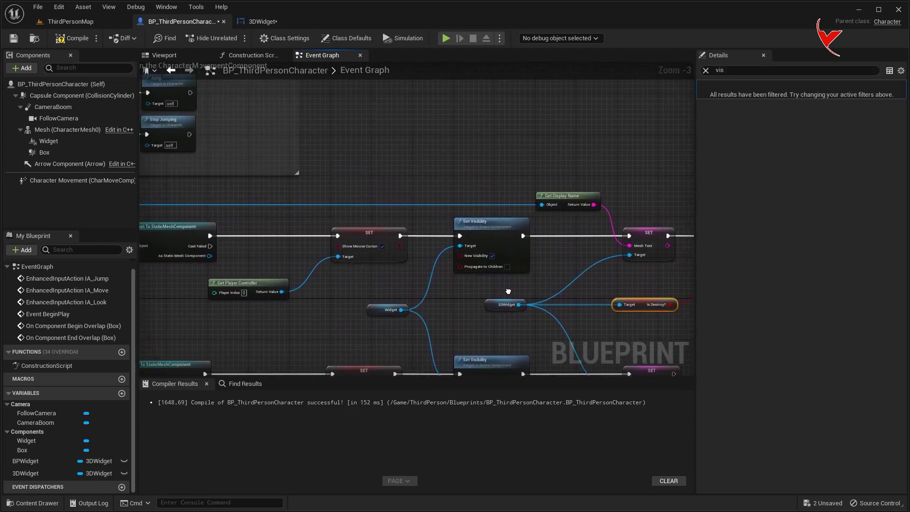
{"action": "left_click", "coordinate": [393, 228]}
{"action": "scroll", "coordinate": [393, 227], "scroll_direction": "up", "scroll_amount": 2}
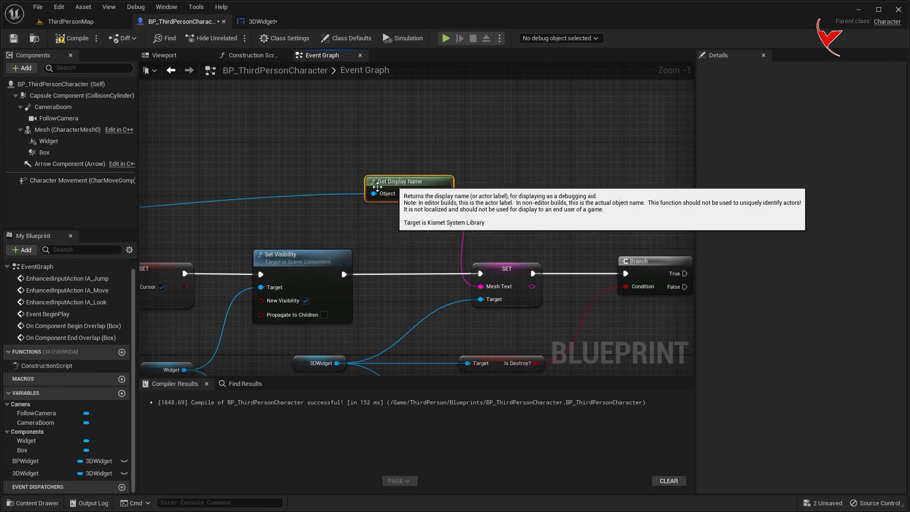
{"action": "double_click", "coordinate": [318, 194]}
{"action": "mouse_move", "coordinate": [314, 194]}
{"action": "left_mouse_down"}
{"action": "mouse_move", "coordinate": [314, 223]}
{"action": "mouse_move", "coordinate": [712, 223]}
{"action": "mouse_move", "coordinate": [521, 220]}
{"action": "mouse_move", "coordinate": [541, 260]}
{"action": "left_mouse_up"}
{"action": "type", "text": "dest"}
{"action": "key", "text": "Return"}
{"action": "mouse_move", "coordinate": [459, 274]}
{"action": "left_mouse_down"}
{"action": "mouse_move", "coordinate": [527, 275]}
{"action": "mouse_move", "coordinate": [520, 279]}
{"action": "mouse_move", "coordinate": [547, 256]}
{"action": "left_mouse_up"}
{"action": "left_click", "coordinate": [480, 281]}
{"action": "left_click_drag", "start_coordinate": [480, 280], "coordinate": [489, 226]}
Step: Add a Delay node on the Branch's False output
{"action": "scroll", "coordinate": [489, 226], "scroll_direction": "down", "scroll_amount": 2}
{"action": "right_click_drag", "start_coordinate": [564, 214], "coordinate": [513, 212]}
{"action": "scroll", "coordinate": [514, 212], "scroll_direction": "up", "scroll_amount": 1}
{"action": "scroll", "coordinate": [463, 214], "scroll_direction": "up", "scroll_amount": 1}
{"action": "left_click_drag", "start_coordinate": [409, 212], "coordinate": [467, 260]}
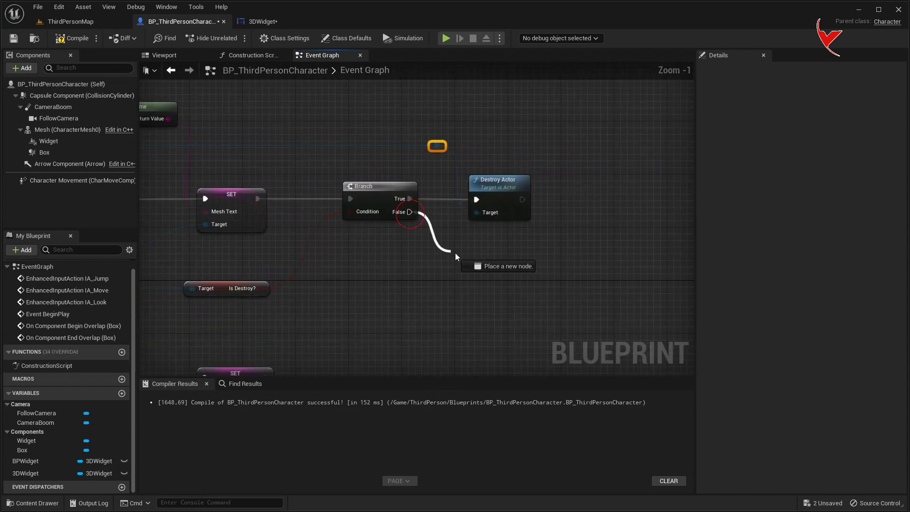
{"action": "type", "text": "delay"}
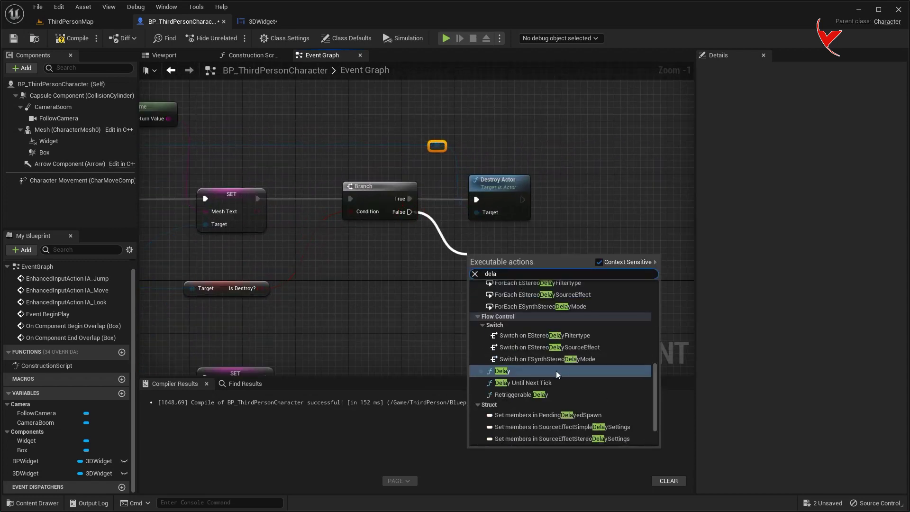
{"action": "left_click", "coordinate": [556, 370]}
{"action": "scroll", "coordinate": [561, 274], "scroll_direction": "down", "scroll_amount": 1}
{"action": "mouse_move", "coordinate": [561, 274]}
{"action": "right_mouse_down"}
{"action": "mouse_move", "coordinate": [559, 227]}
{"action": "mouse_move", "coordinate": [583, 223]}
{"action": "right_mouse_up"}
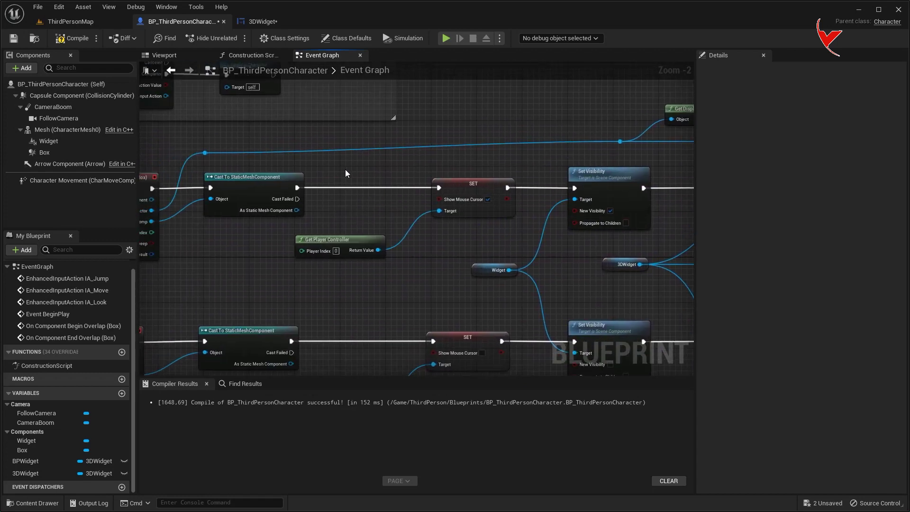
Step: Create Boolean isActive? and set it true after the begin-overlap cast, false after end-overlap
{"action": "scroll", "coordinate": [476, 231], "scroll_direction": "up", "scroll_amount": 2}
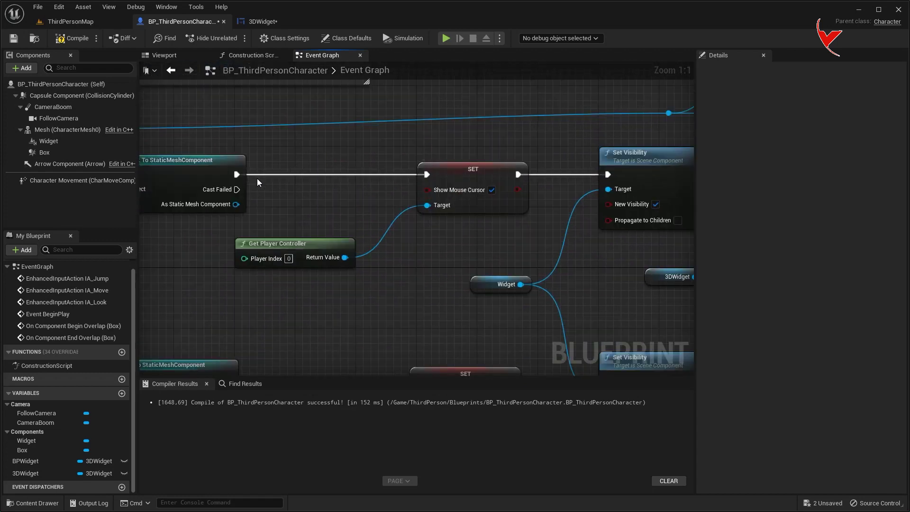
{"action": "left_click", "coordinate": [122, 394]}
{"action": "type", "text": "isActive?"}
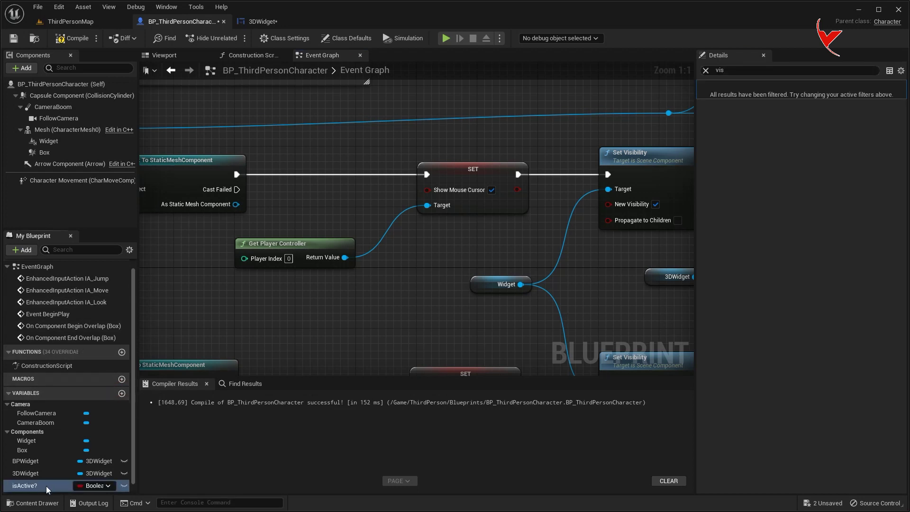
{"action": "mouse_move", "coordinate": [47, 487]}
{"action": "left_mouse_down"}
{"action": "mouse_move", "coordinate": [254, 203]}
{"action": "mouse_move", "coordinate": [240, 177]}
{"action": "left_mouse_up"}
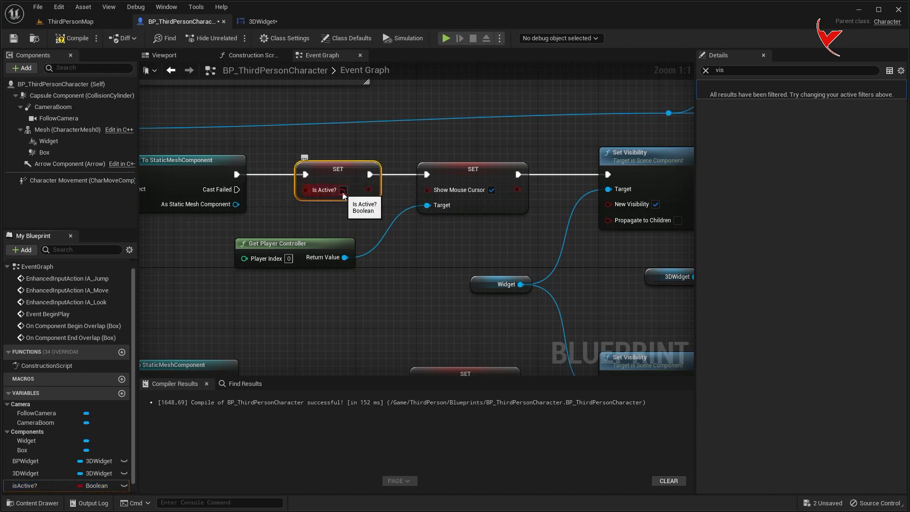
{"action": "left_click_drag", "start_coordinate": [26, 486], "coordinate": [232, 278]}
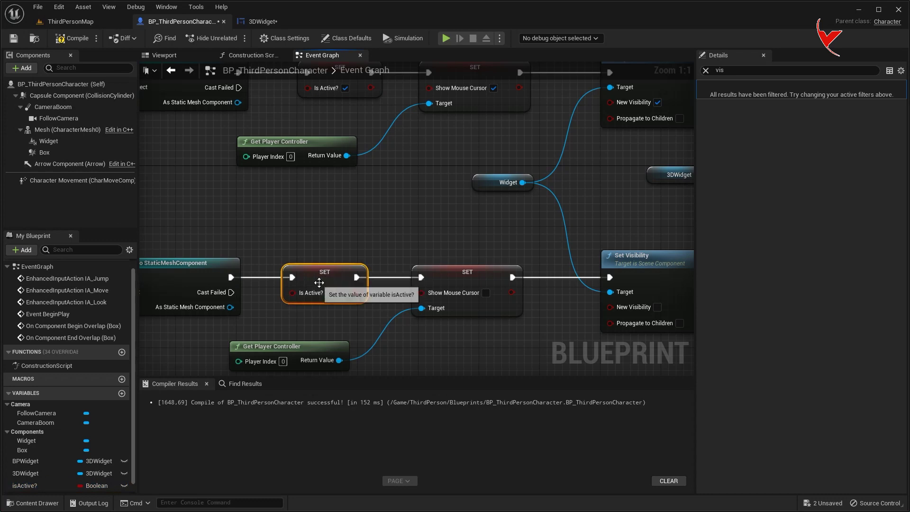
Step: Move the Destroy Actor and Delay nodes further right to make room
{"action": "scroll", "coordinate": [326, 279], "scroll_direction": "down", "scroll_amount": 3}
{"action": "mouse_move", "coordinate": [355, 282]}
{"action": "right_mouse_down"}
{"action": "mouse_move", "coordinate": [401, 221]}
{"action": "mouse_move", "coordinate": [322, 218]}
{"action": "right_mouse_up"}
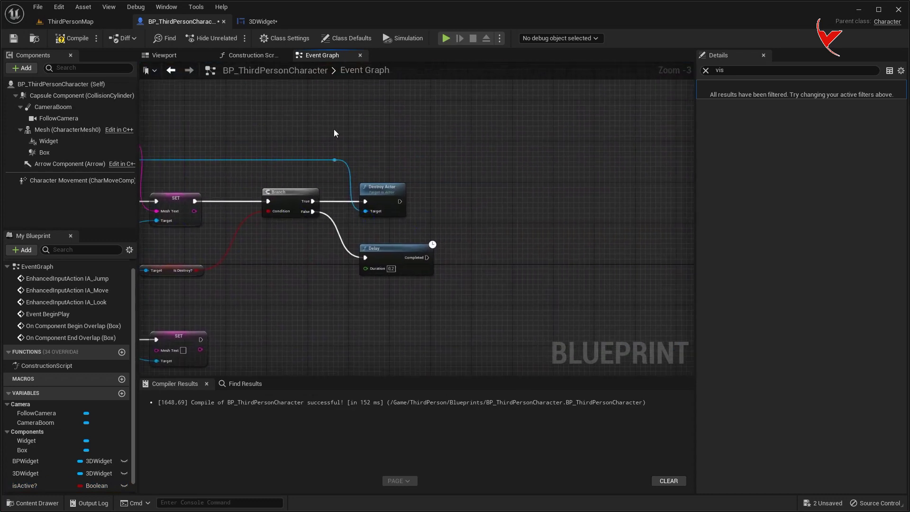
{"action": "left_click_drag", "start_coordinate": [437, 271], "coordinate": [436, 271]}
{"action": "left_click_drag", "start_coordinate": [375, 249], "coordinate": [463, 249]}
Step: Insert a Branch after SET Mesh Text with a Get isActive? node as its Condition
{"action": "scroll", "coordinate": [457, 255], "scroll_direction": "up", "scroll_amount": 2}
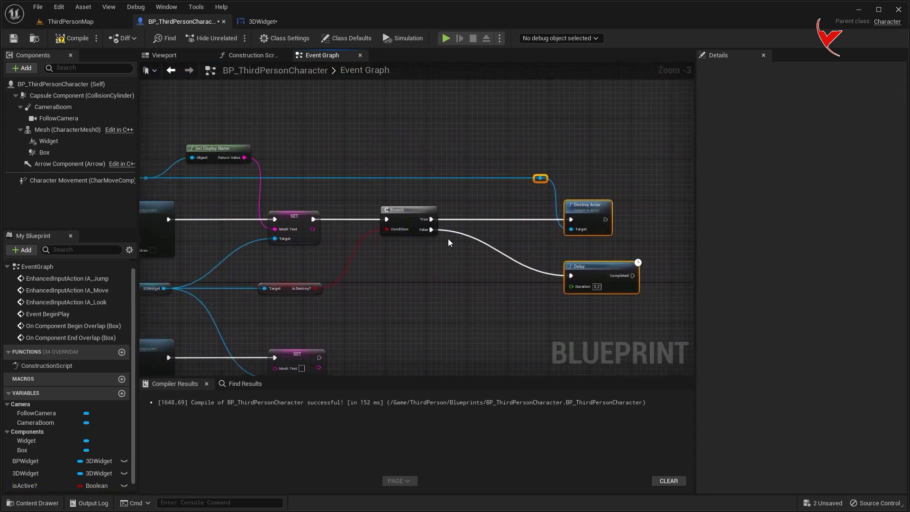
{"action": "right_click_drag", "start_coordinate": [474, 228], "coordinate": [512, 228]}
{"action": "left_click_drag", "start_coordinate": [424, 198], "coordinate": [497, 197]}
{"action": "left_click_drag", "start_coordinate": [305, 300], "coordinate": [428, 298]}
{"action": "left_click_drag", "start_coordinate": [335, 210], "coordinate": [368, 209]}
{"action": "type", "text": "bra"}
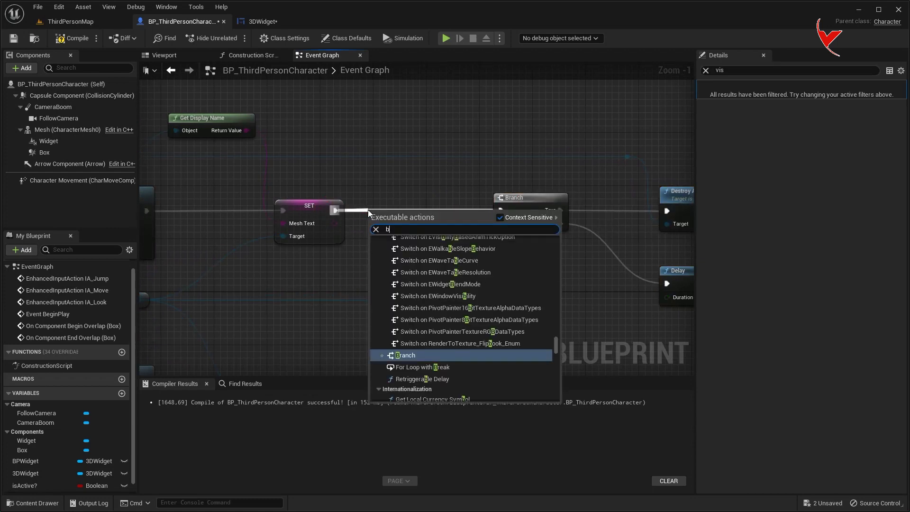
{"action": "key", "text": "Return"}
{"action": "left_click_drag", "start_coordinate": [45, 485], "coordinate": [389, 224]}
{"action": "left_click", "coordinate": [334, 271]}
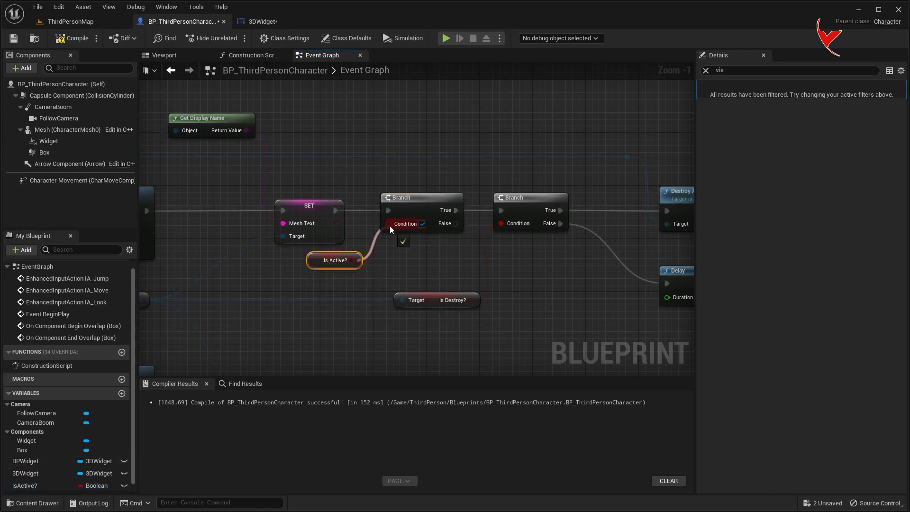
{"action": "right_click_drag", "start_coordinate": [486, 243], "coordinate": [436, 239]}
Step: Loop the Delay's Completed output back into the first Branch, routed over the nodes with two reroutes
{"action": "scroll", "coordinate": [436, 240], "scroll_direction": "down", "scroll_amount": 1}
{"action": "left_click_drag", "start_coordinate": [581, 272], "coordinate": [277, 208]}
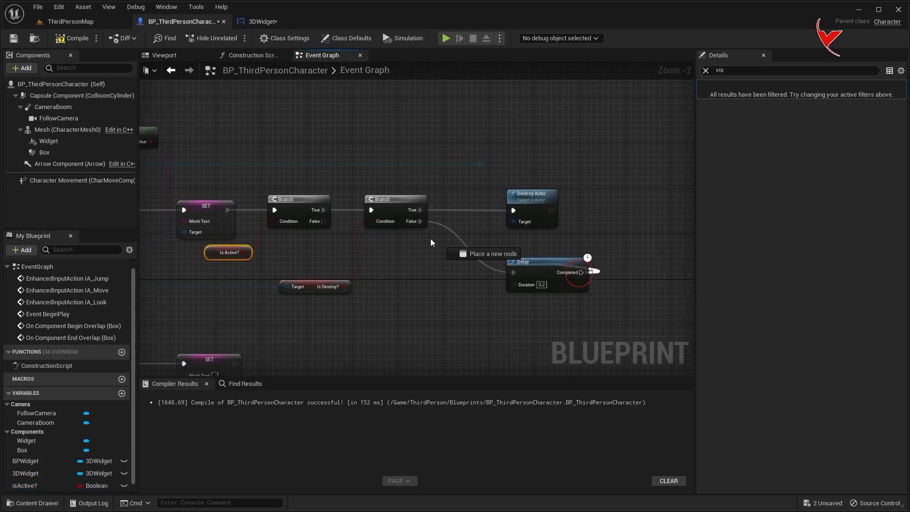
{"action": "double_click", "coordinate": [446, 245]}
{"action": "left_click_drag", "start_coordinate": [446, 245], "coordinate": [549, 134]}
{"action": "double_click", "coordinate": [462, 143]}
{"action": "mouse_move", "coordinate": [462, 144]}
{"action": "left_mouse_down"}
{"action": "mouse_move", "coordinate": [285, 114]}
{"action": "mouse_move", "coordinate": [286, 136]}
{"action": "left_mouse_up"}
Step: Compile the character blueprint and clear the Is Destroy? error by recompiling
{"action": "left_click", "coordinate": [72, 38]}
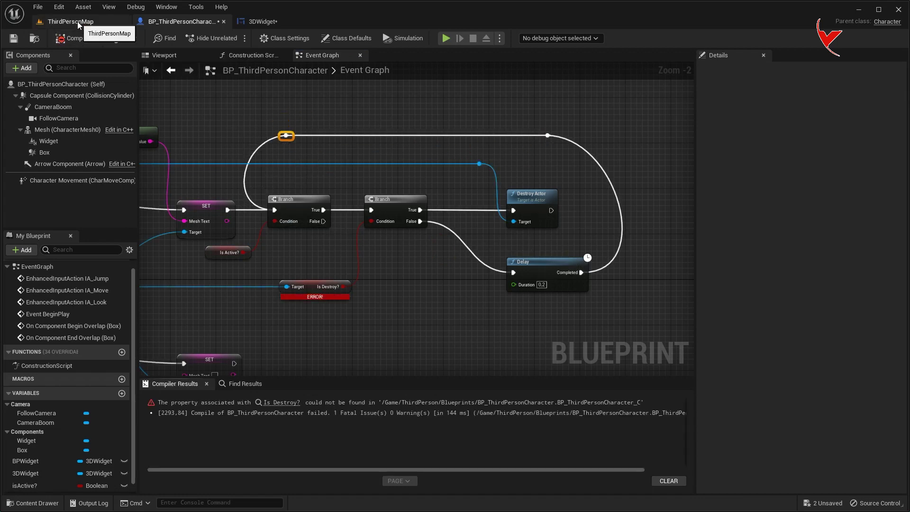
{"action": "right_click_drag", "start_coordinate": [288, 230], "coordinate": [383, 207]}
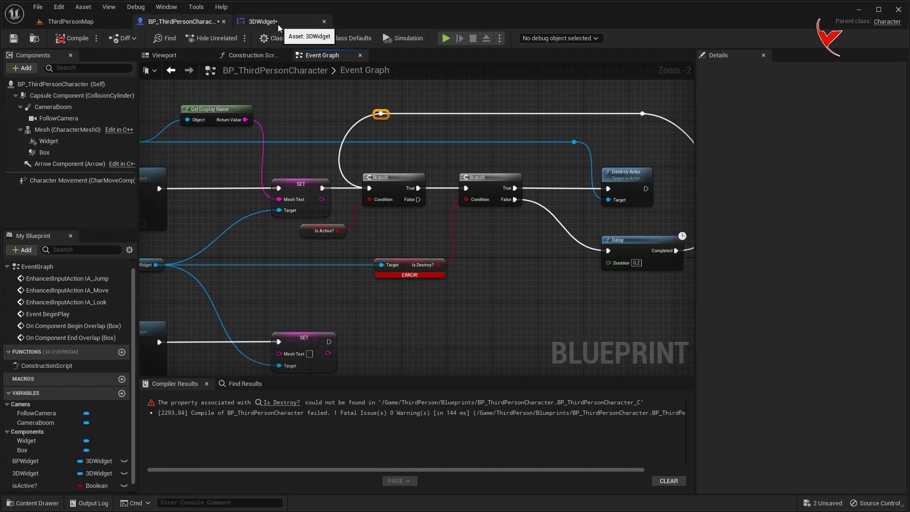
{"action": "left_click", "coordinate": [278, 21]}
{"action": "left_click", "coordinate": [180, 21]}
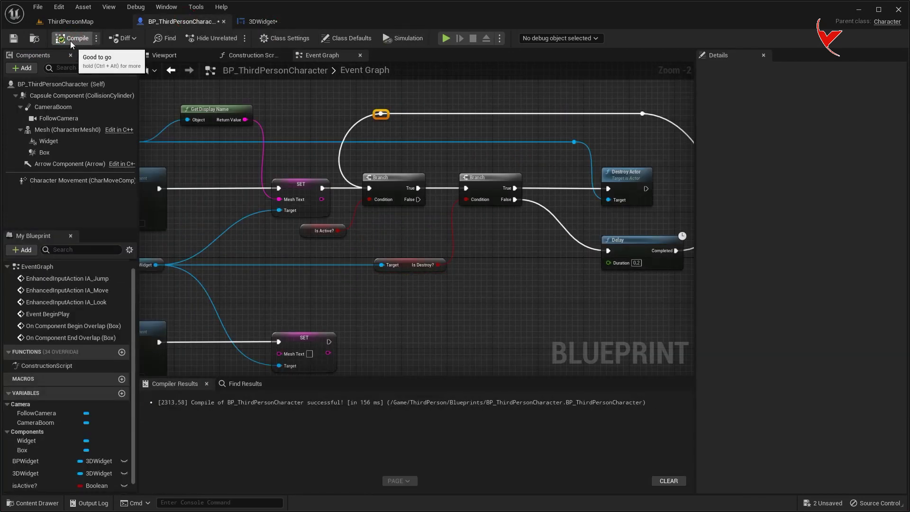
Step: Play the level, walk to a cube and press its widget button to destroy it, then stop
{"action": "left_click", "coordinate": [75, 21]}
{"action": "left_click", "coordinate": [209, 38]}
{"action": "left_click", "coordinate": [340, 138]}
{"action": "key", "text": "w"}
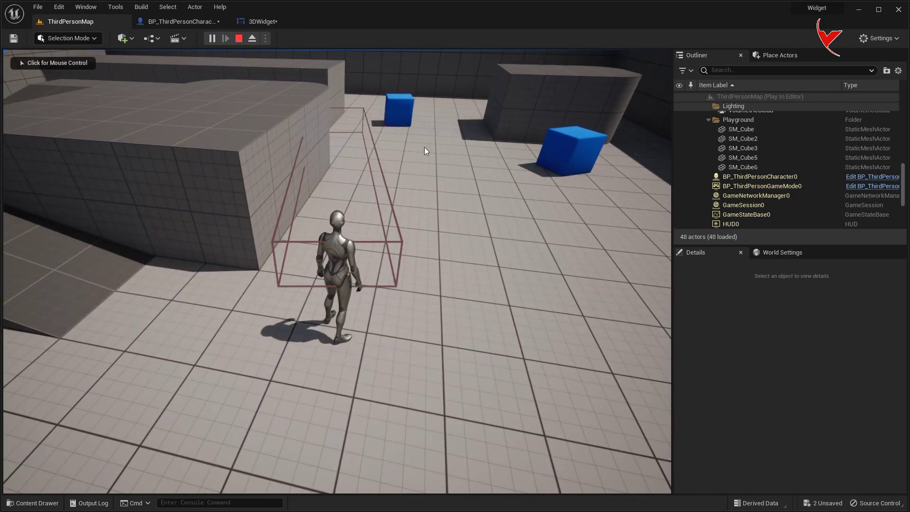
{"action": "left_click", "coordinate": [426, 148]}
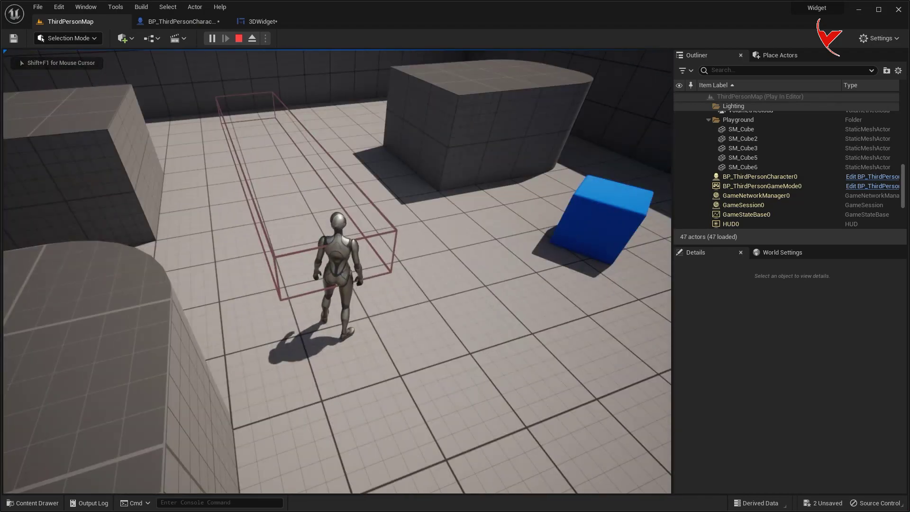
{"action": "key", "text": "a"}
{"action": "key", "text": "Escape"}
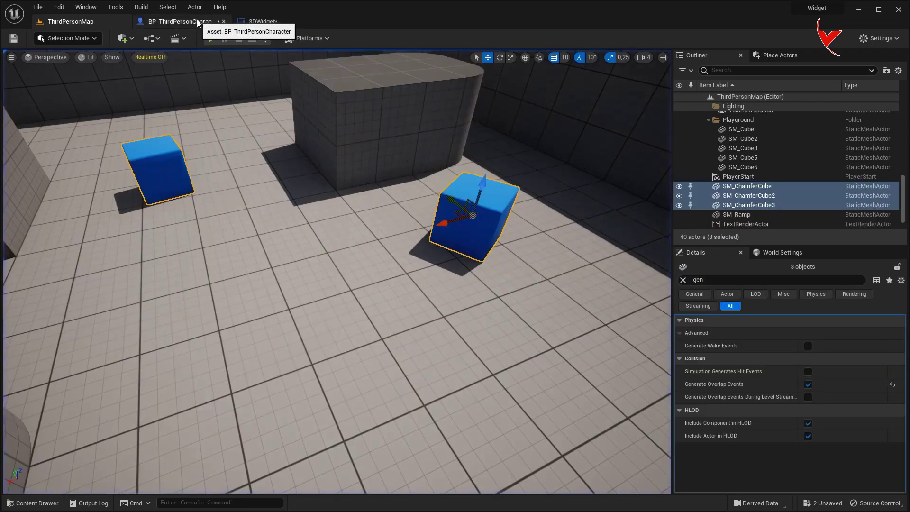
{"action": "left_click", "coordinate": [195, 21]}
{"action": "right_click_drag", "start_coordinate": [398, 218], "coordinate": [493, 212]}
{"action": "scroll", "coordinate": [494, 211], "scroll_direction": "down", "scroll_amount": 1}
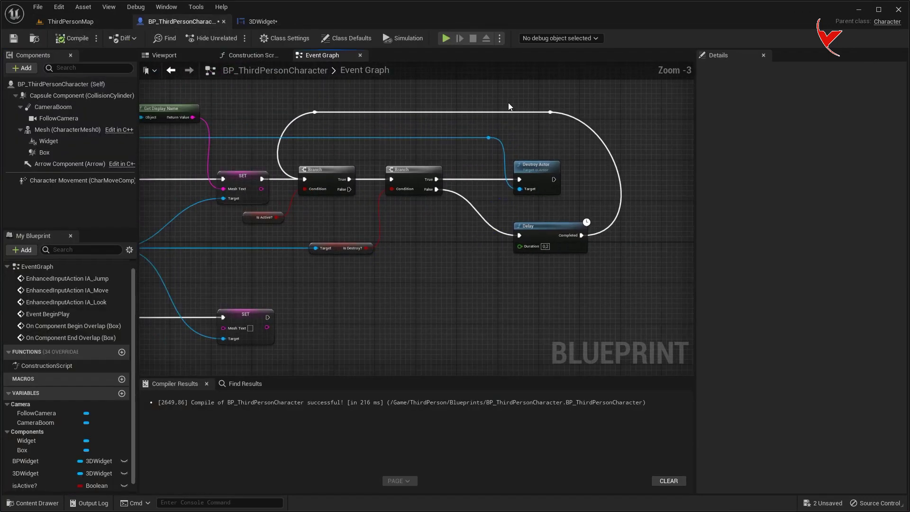
Step: Move the Delay node right, add a reroute on the False wire, and lower the Is Destroy? getter
{"action": "left_click_drag", "start_coordinate": [560, 226], "coordinate": [648, 226]}
{"action": "scroll", "coordinate": [517, 218], "scroll_direction": "up", "scroll_amount": 1}
{"action": "double_click", "coordinate": [486, 198]}
{"action": "left_click_drag", "start_coordinate": [486, 198], "coordinate": [495, 234]}
{"action": "right_click_drag", "start_coordinate": [496, 235], "coordinate": [688, 200]}
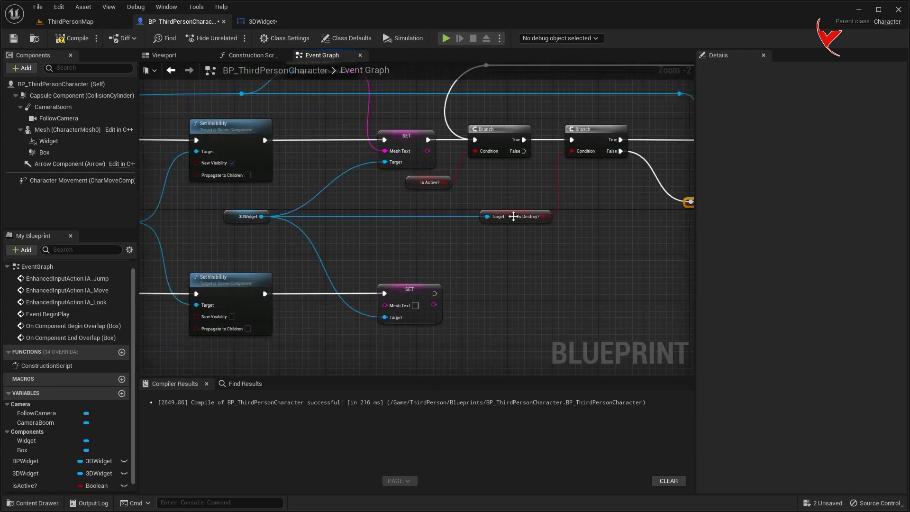
{"action": "left_click_drag", "start_coordinate": [515, 221], "coordinate": [514, 243]}
Step: From a 3DWidget reroute, add SET Is Destroy? and run Destroy Actor into it
{"action": "double_click", "coordinate": [424, 232]}
{"action": "mouse_move", "coordinate": [427, 241]}
{"action": "right_mouse_down"}
{"action": "mouse_move", "coordinate": [368, 242]}
{"action": "mouse_move", "coordinate": [319, 226]}
{"action": "right_mouse_up"}
{"action": "left_click_drag", "start_coordinate": [313, 219], "coordinate": [667, 149]}
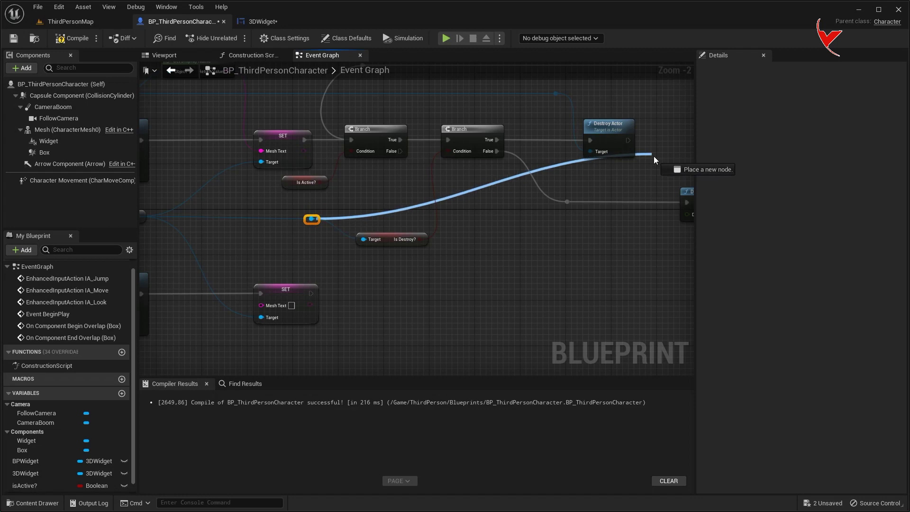
{"action": "type", "text": "set des"}
{"action": "left_click", "coordinate": [699, 250]}
{"action": "right_click_drag", "start_coordinate": [700, 250], "coordinate": [576, 268]}
{"action": "left_click_drag", "start_coordinate": [574, 186], "coordinate": [576, 148]}
{"action": "left_click_drag", "start_coordinate": [506, 157], "coordinate": [548, 153]}
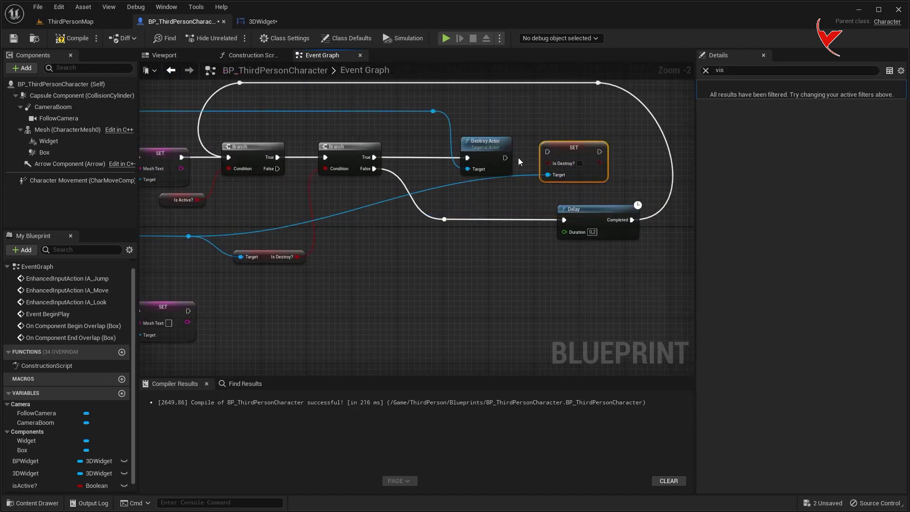
Step: Tidy the Target wire with a reroute, then play-test ThirdPersonMap
{"action": "double_click", "coordinate": [482, 186]}
{"action": "left_click_drag", "start_coordinate": [482, 186], "coordinate": [473, 248]}
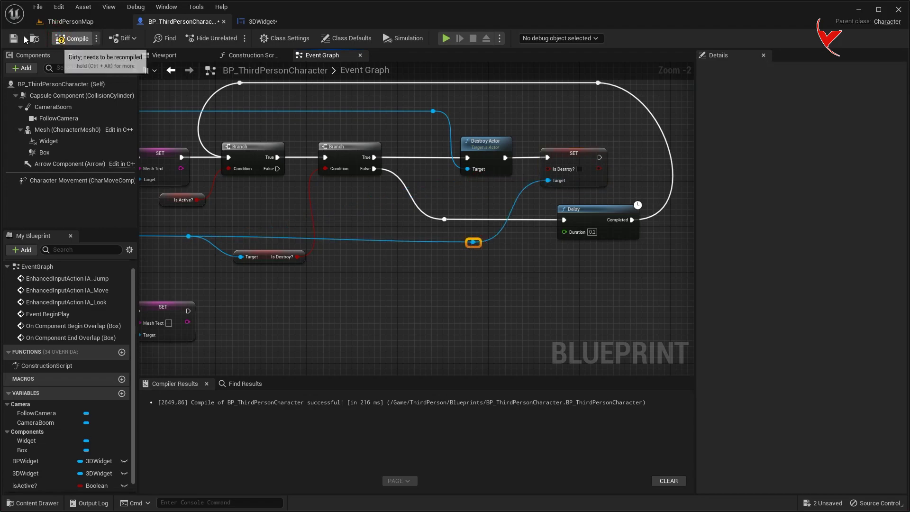
{"action": "left_click", "coordinate": [67, 22]}
{"action": "key", "text": "alt+p"}
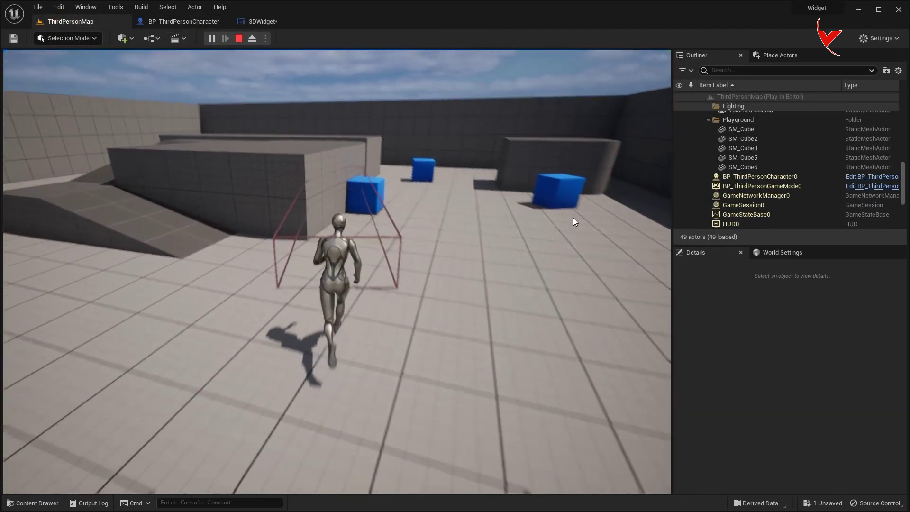
Step: In play, walk to the next cube and press its widget button to destroy SM_ChamferCube3
{"action": "key", "text": "w"}
{"action": "left_click", "coordinate": [495, 178]}
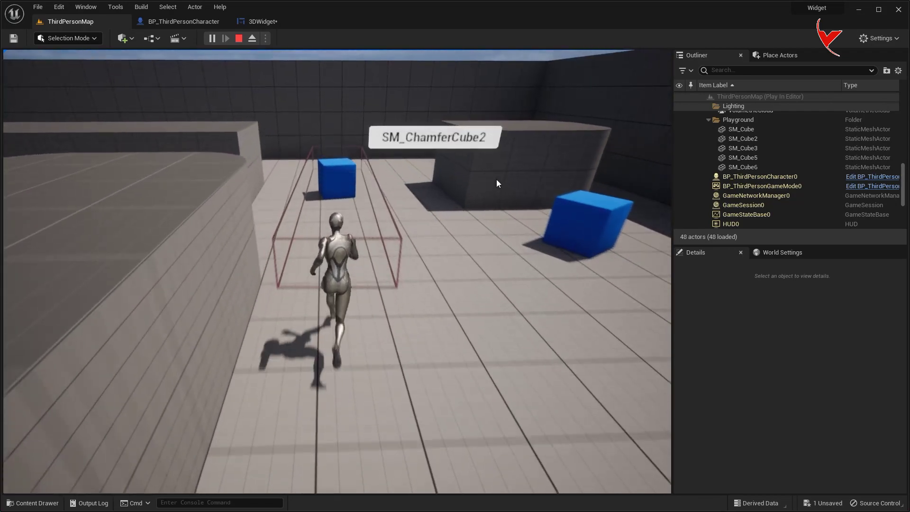
{"action": "left_click", "coordinate": [479, 153]}
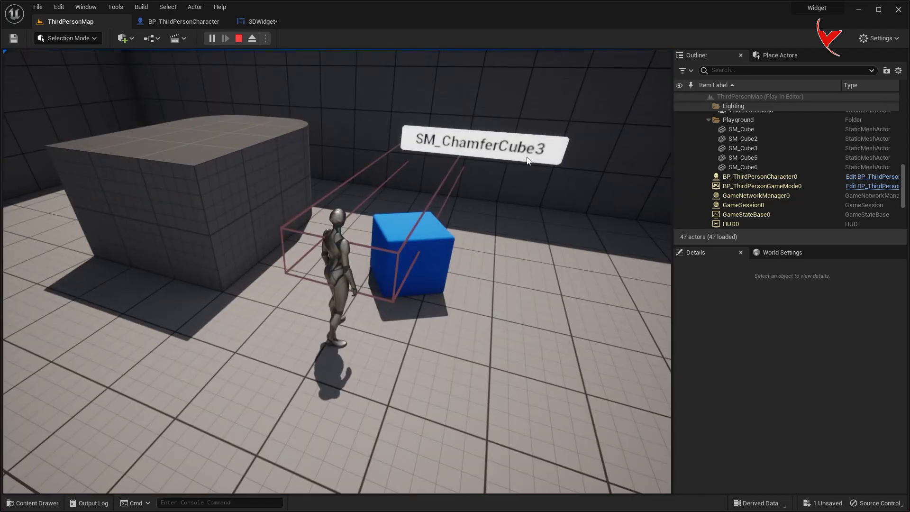
{"action": "left_click", "coordinate": [527, 160]}
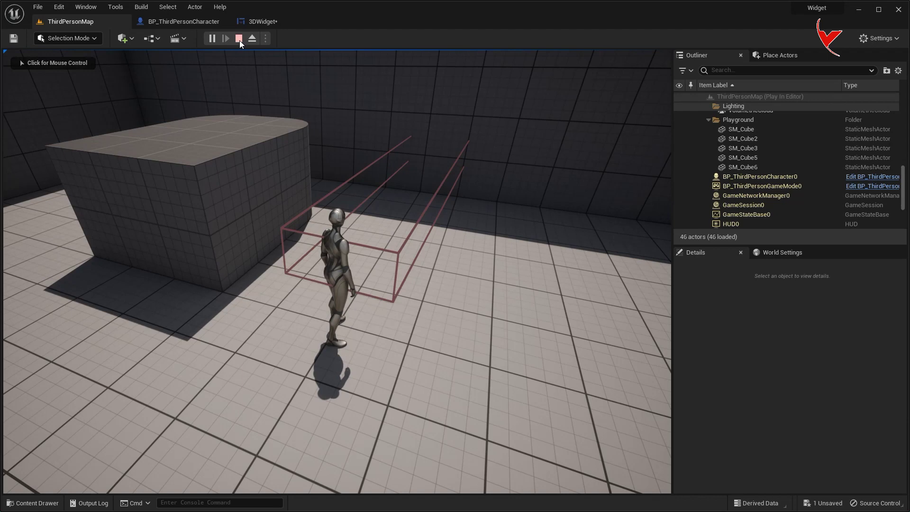
Step: Stop play, set the character's Box to Hidden in Game, and play ThirdPersonMap again
{"action": "left_click", "coordinate": [240, 41]}
{"action": "left_click", "coordinate": [216, 25]}
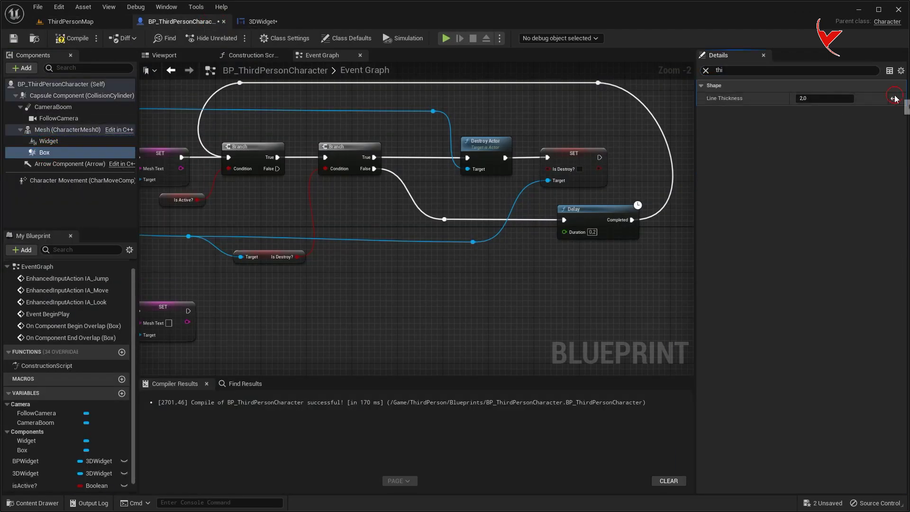
{"action": "type", "text": "id"}
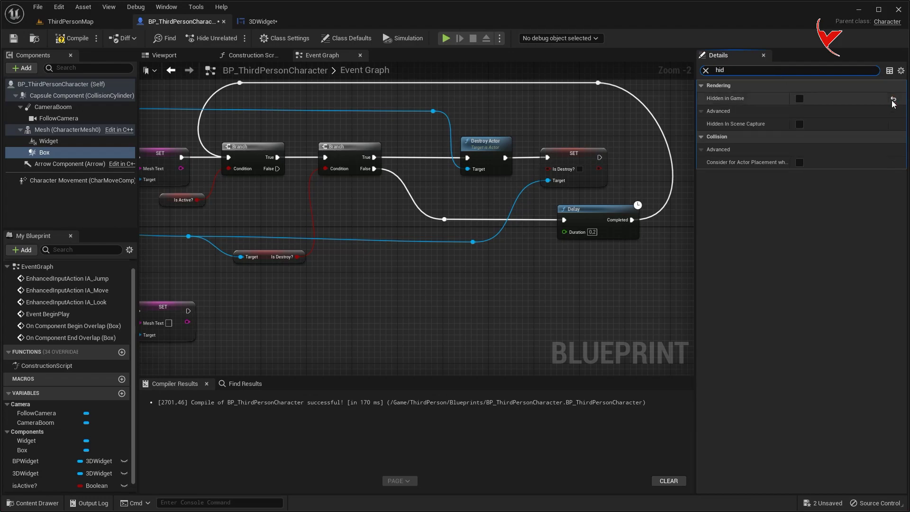
{"action": "left_click", "coordinate": [71, 22]}
{"action": "left_click", "coordinate": [212, 38]}
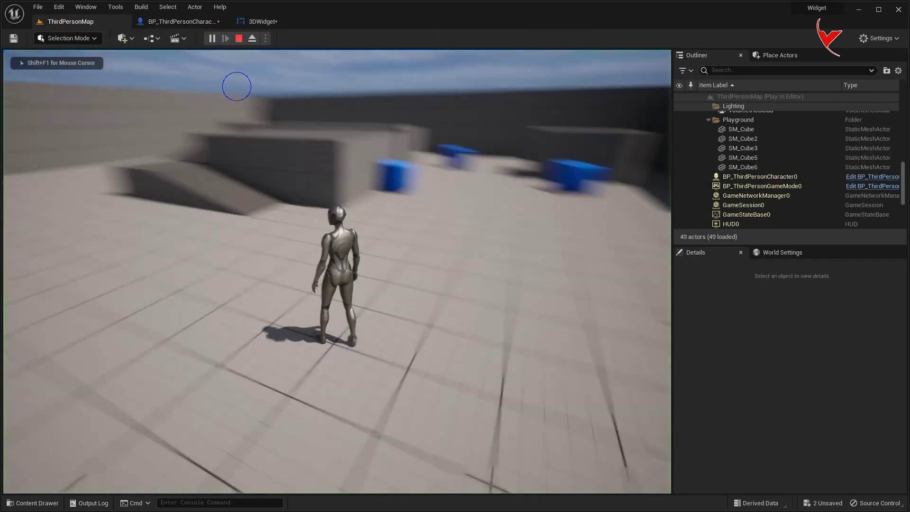